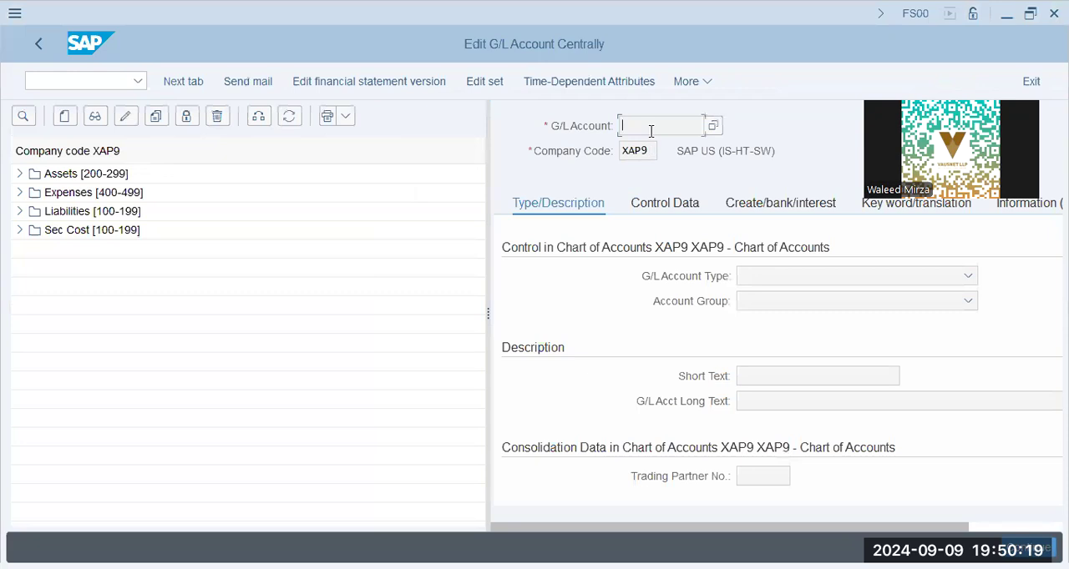
- Review the control data and document creation settings of the Vehicle Maintenance expense account, and return to the main menu
click(19, 193)
click(96, 211)
click(693, 126)
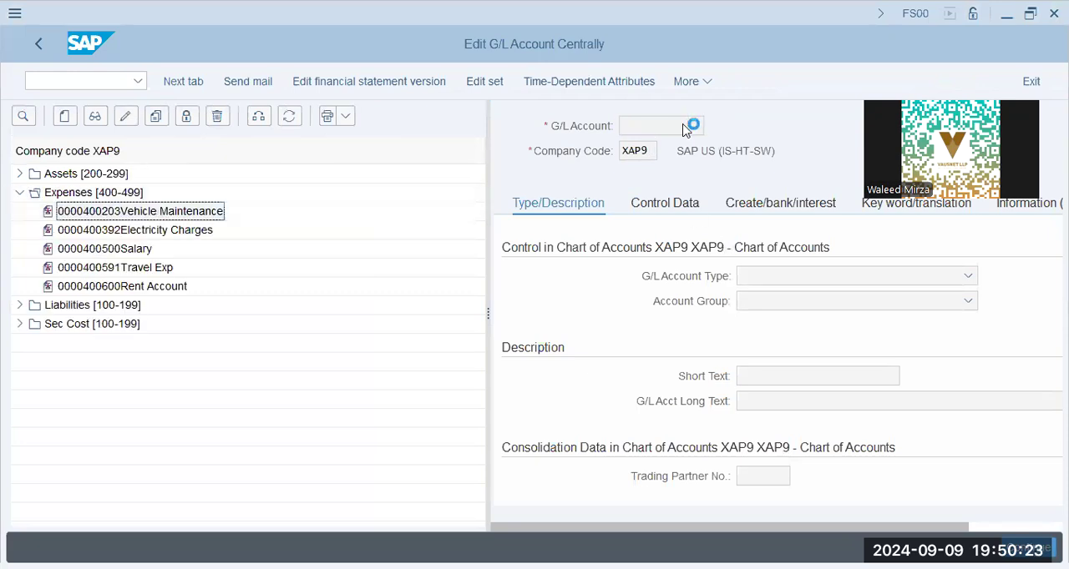
click(654, 205)
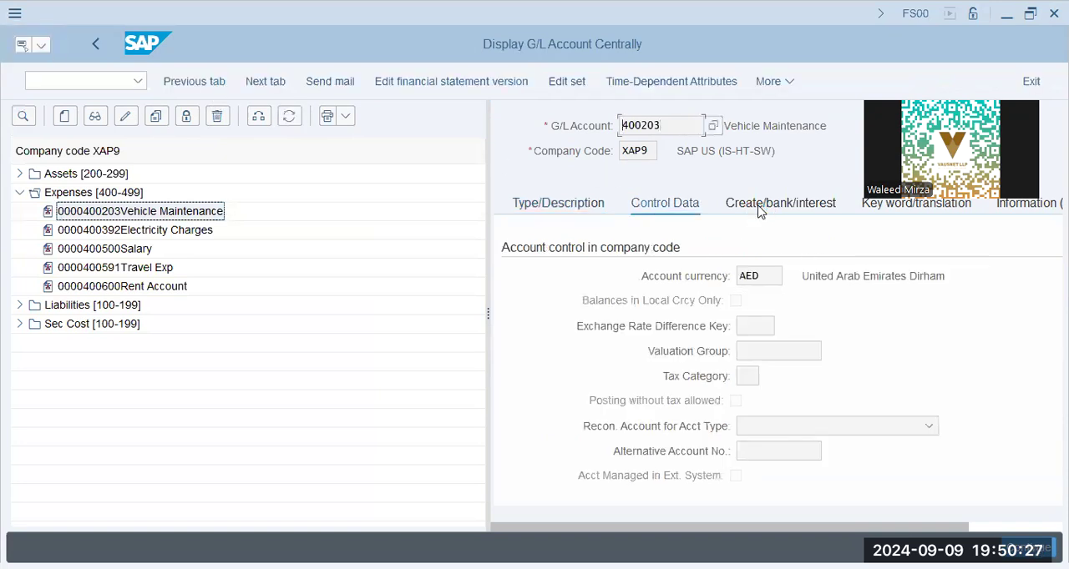
click(760, 208)
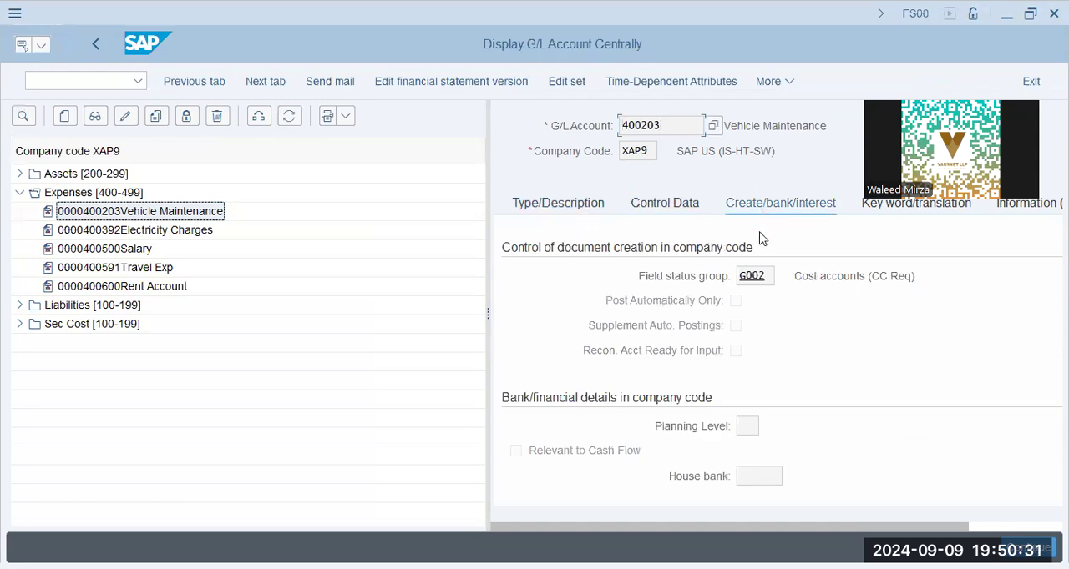
click(132, 80)
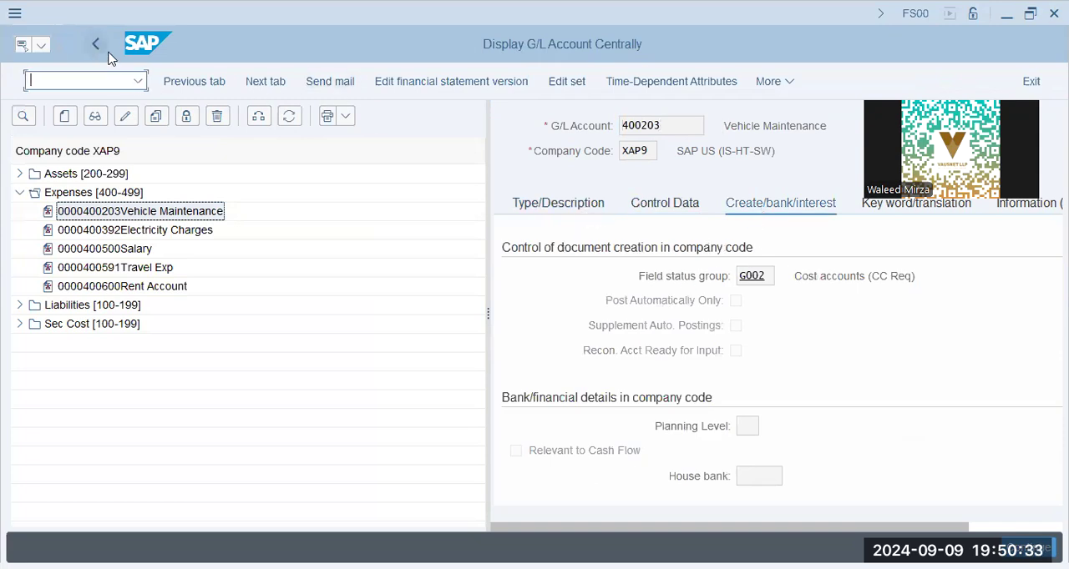
click(99, 46)
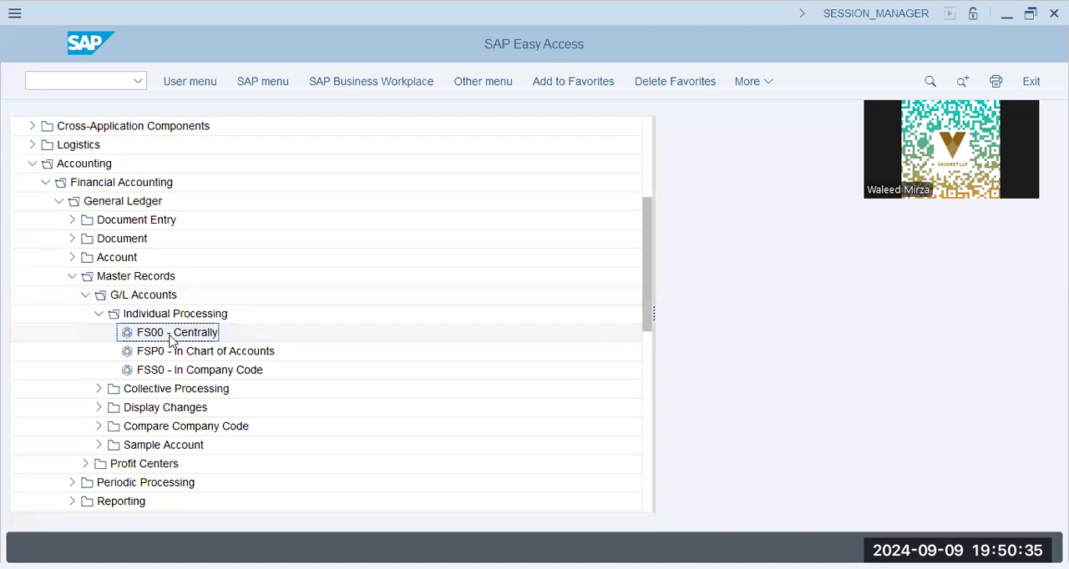
- Open transaction FB01L, Enter General Posting for Ledger Group, from the General Ledger document entry functions
click(73, 276)
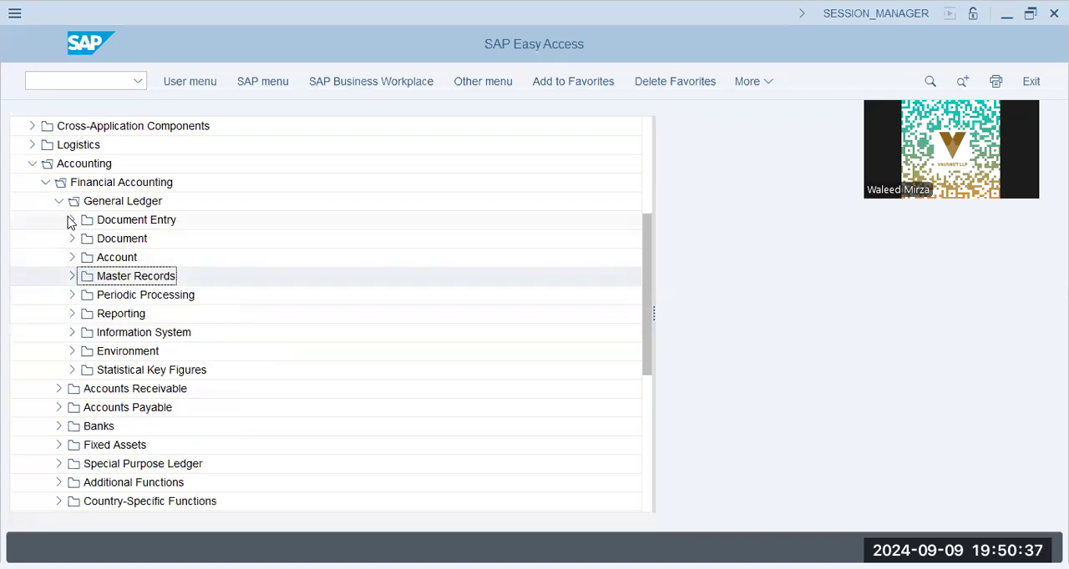
click(72, 221)
click(208, 240)
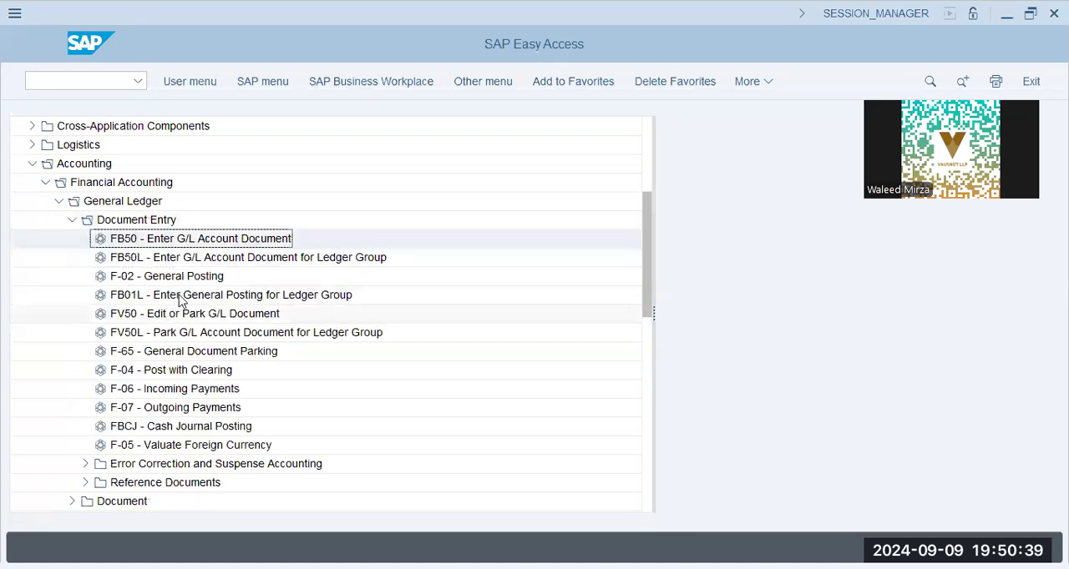
click(251, 297)
double_click(264, 300)
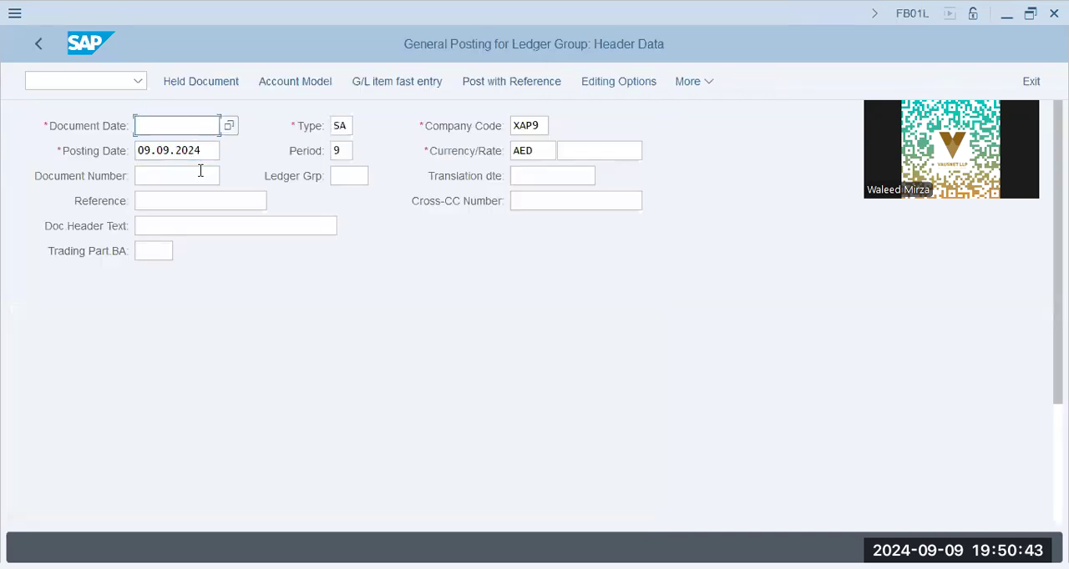
- Set both the document date and the posting date to 01.01.2024 in the posting header
click(204, 149)
click(202, 126)
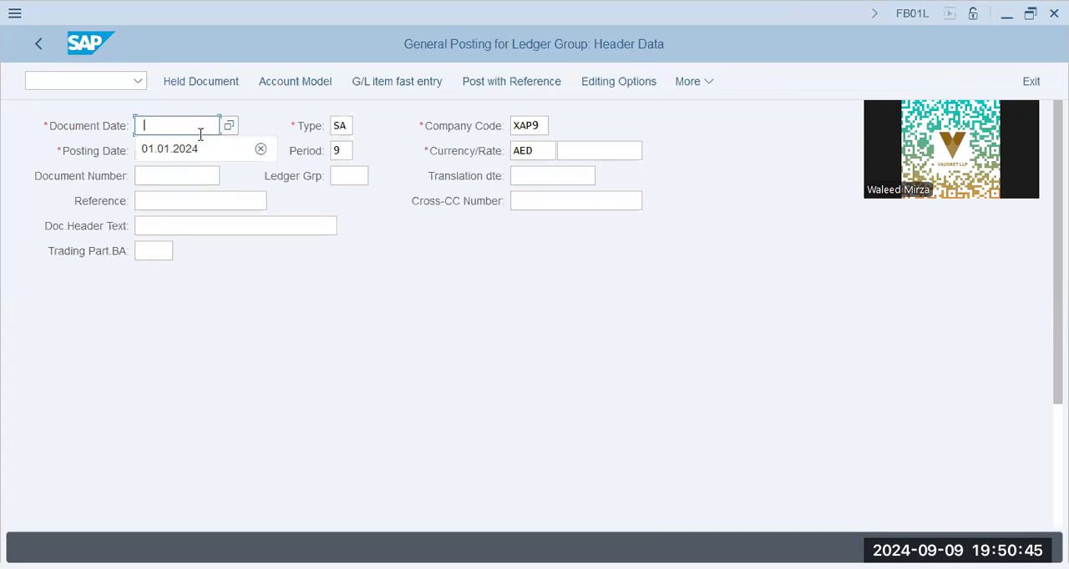
click(204, 150)
click(206, 151)
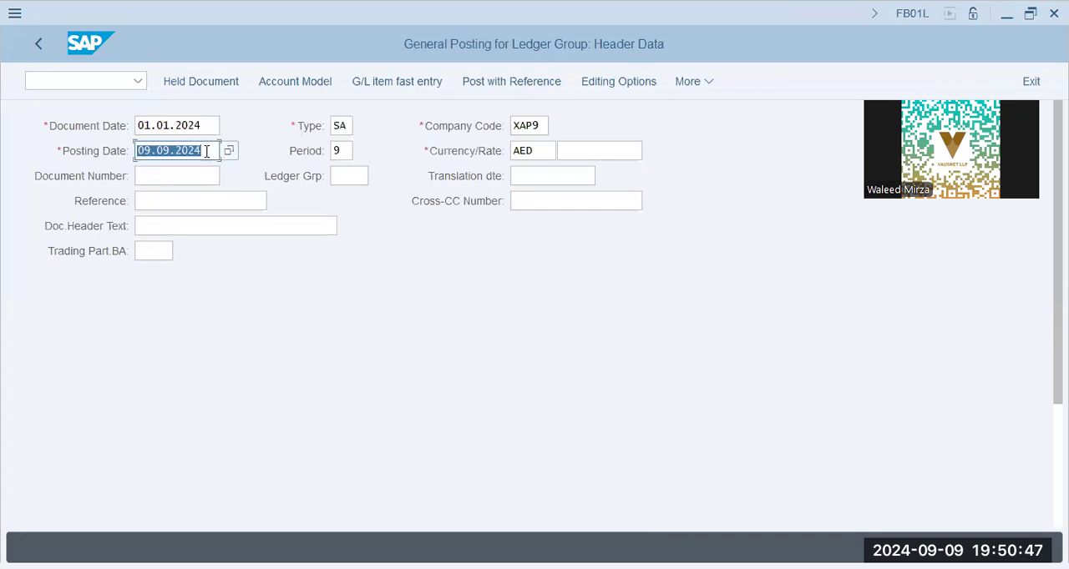
text(01)
key(Down)
key(Tab)
key(Tab)
key(Tab)
key(shift+Tab)
key(shift+Tab)
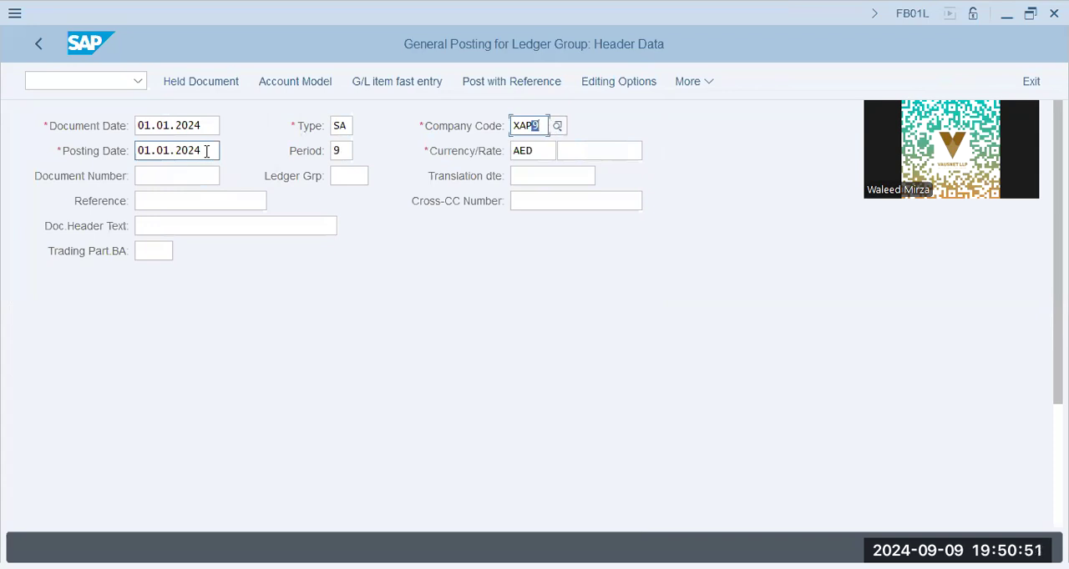
- Try to start a posting in company code AA42 with account 400500 as first line item, and exit the document
key(shift+Left)
key(shift+Left)
key(shift+Left)
text(aa42)
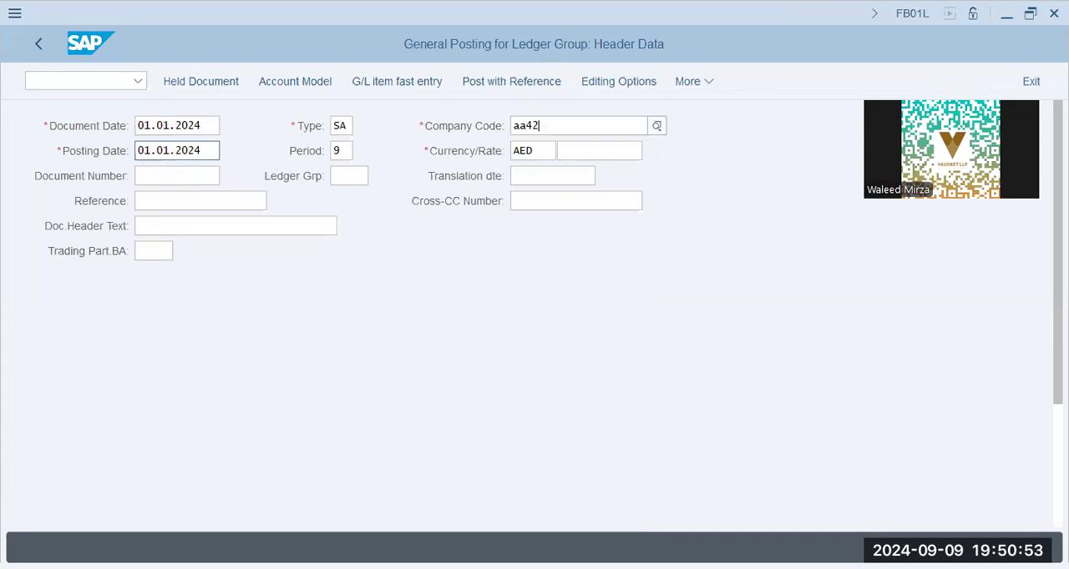
key(Tab)
key(Tab)
key(Tab)
key(Tab)
key(Tab)
key(Tab)
key(Tab)
key(Tab)
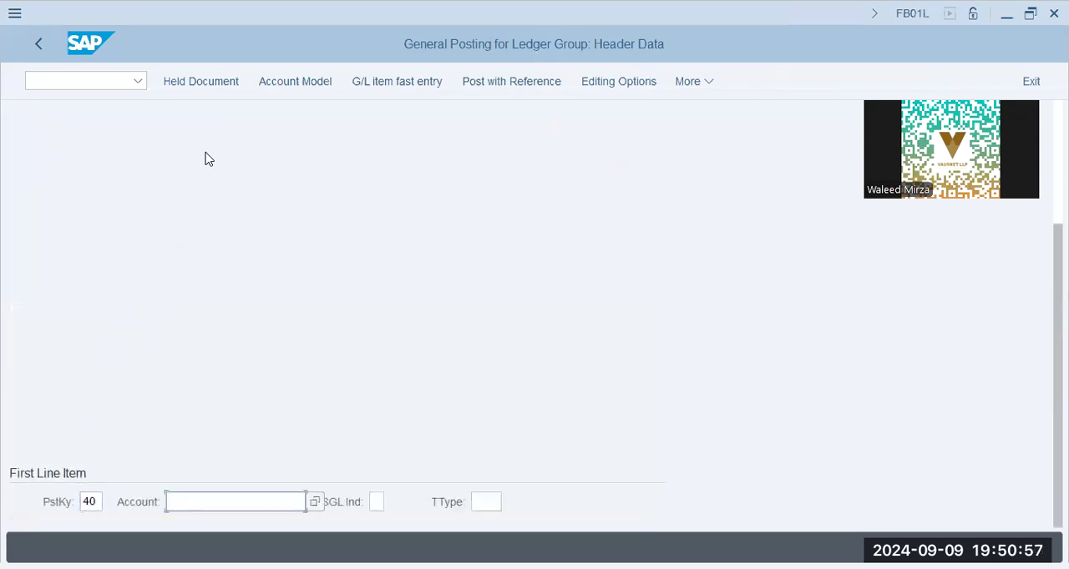
text(400500)
key(Return)
key(Return)
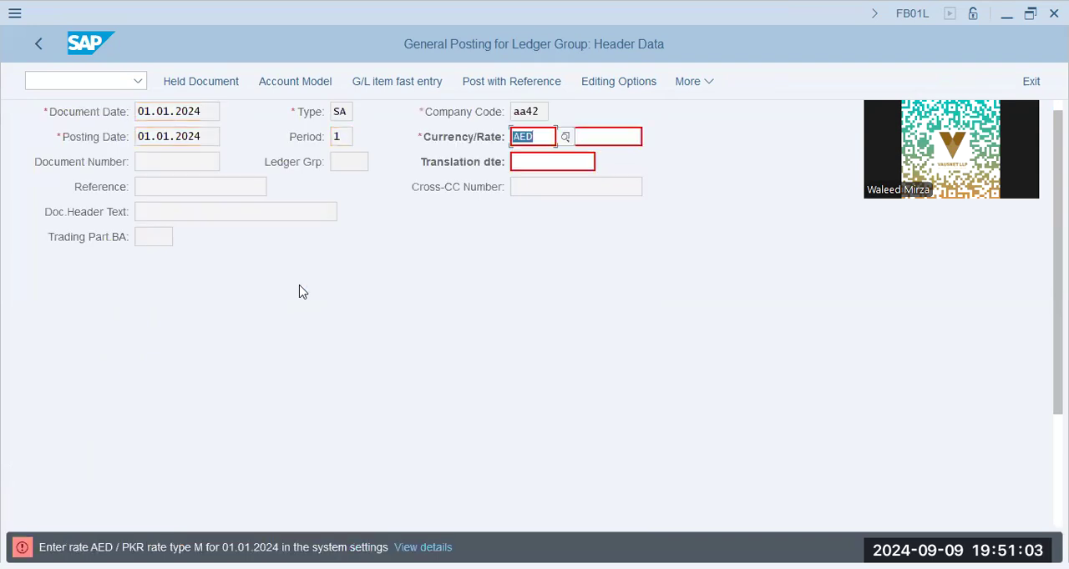
key(F3)
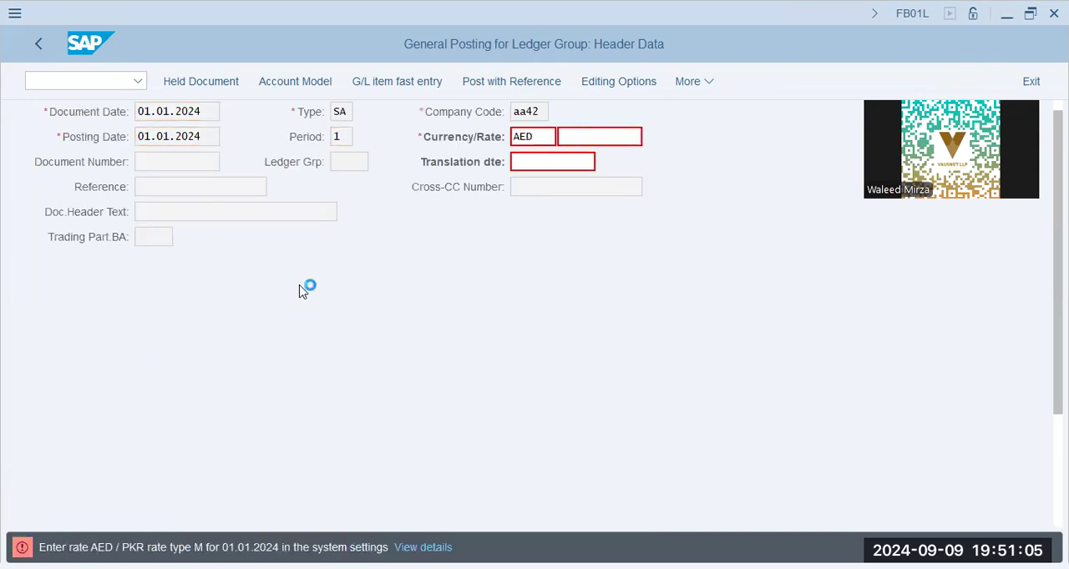
key(Return)
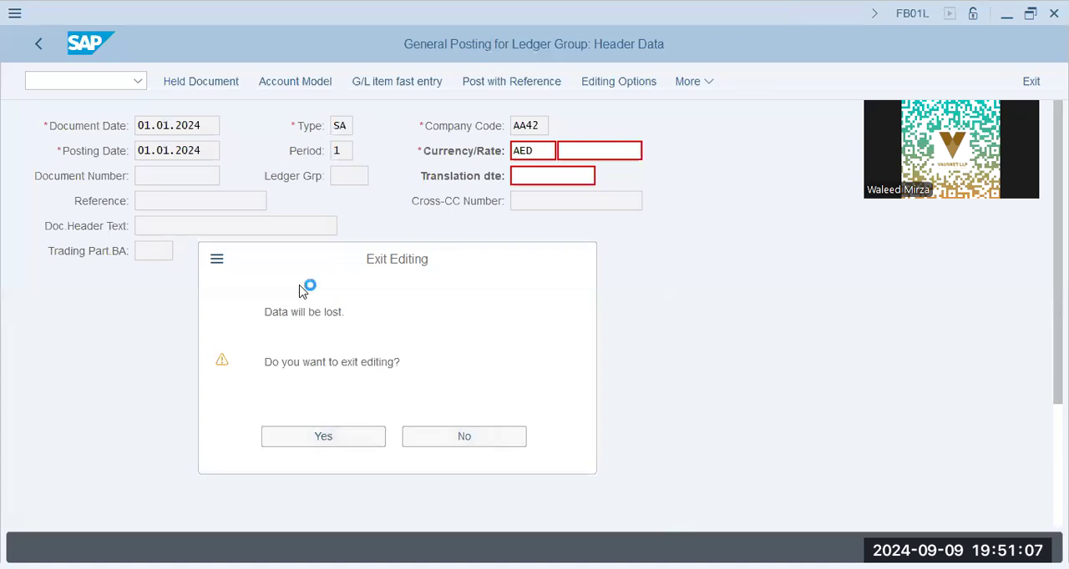
- Fill in the posting header with document date 01.01.2024, company code XAP9 and currency AED
text(01.01.2024)
key(Tab)
key(Tab)
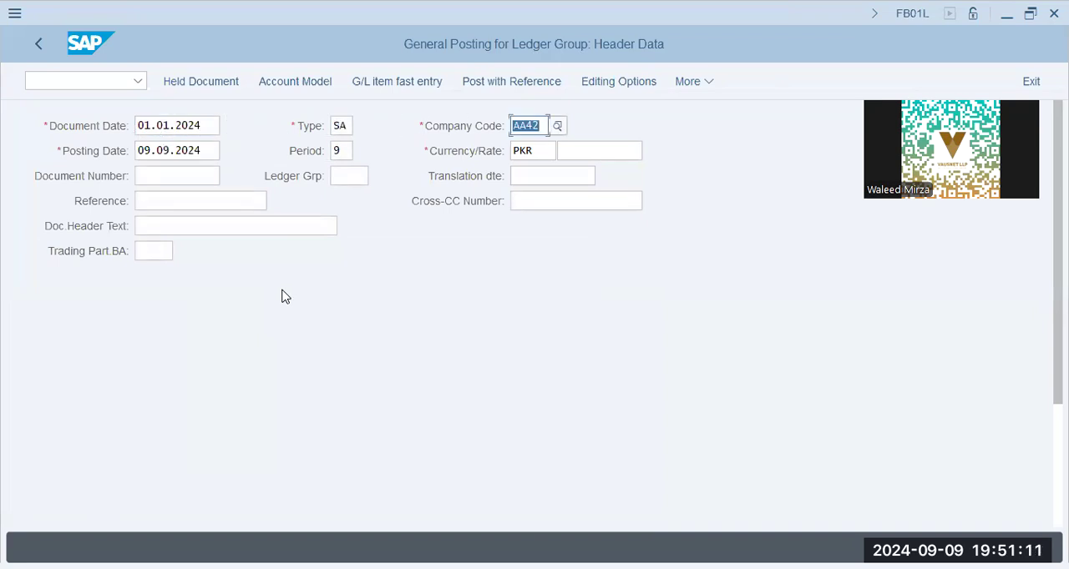
text(xap9)
key(Tab)
key(Tab)
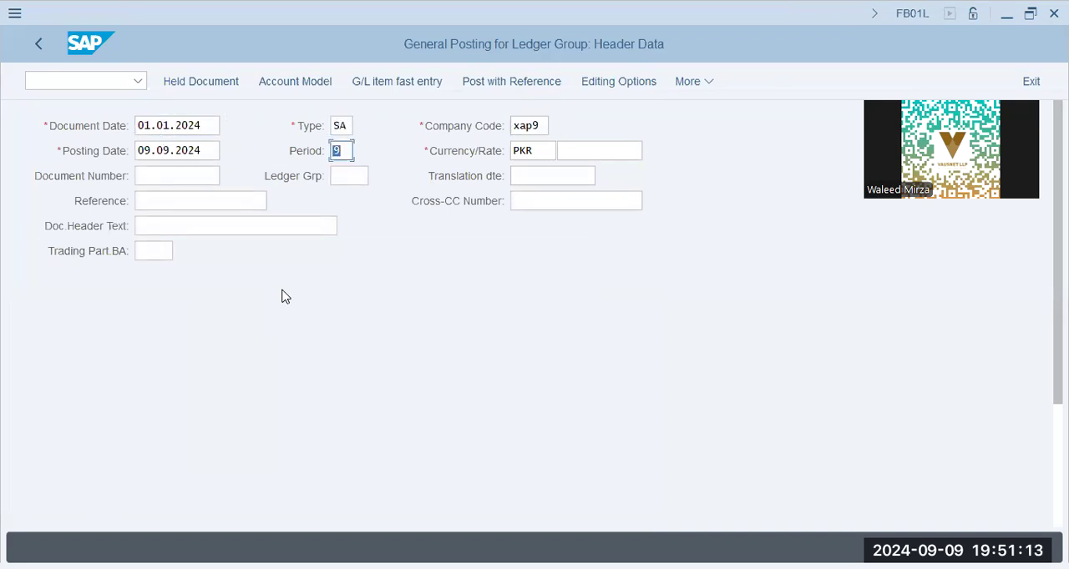
key(Tab)
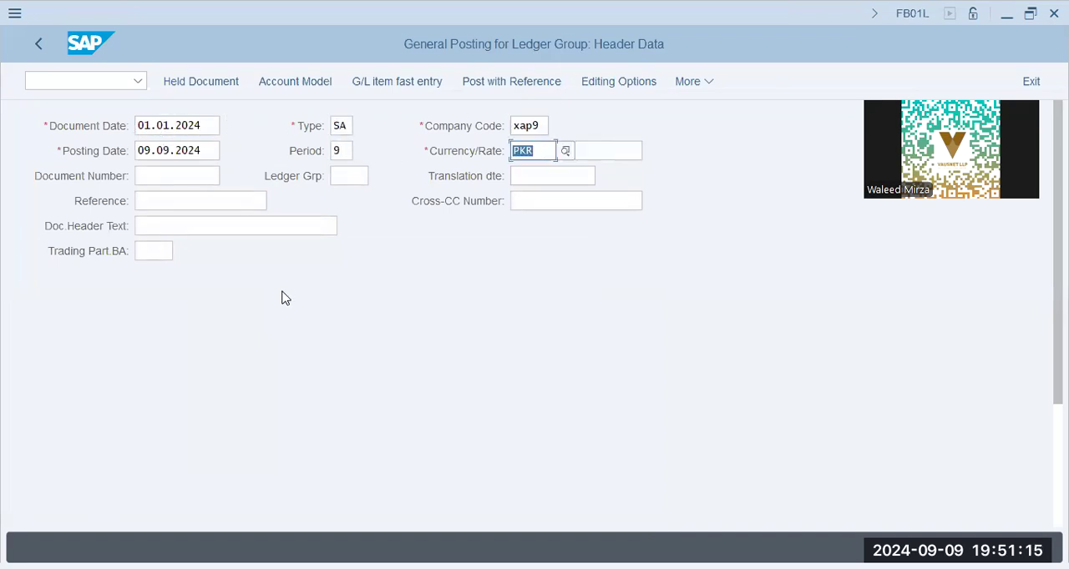
text(aed)
- Enter G/L account 400500 as the account of the first line item
key(Tab)
key(Tab)
key(Tab)
key(Tab)
key(Tab)
key(Tab)
key(Tab)
key(Tab)
key(Tab)
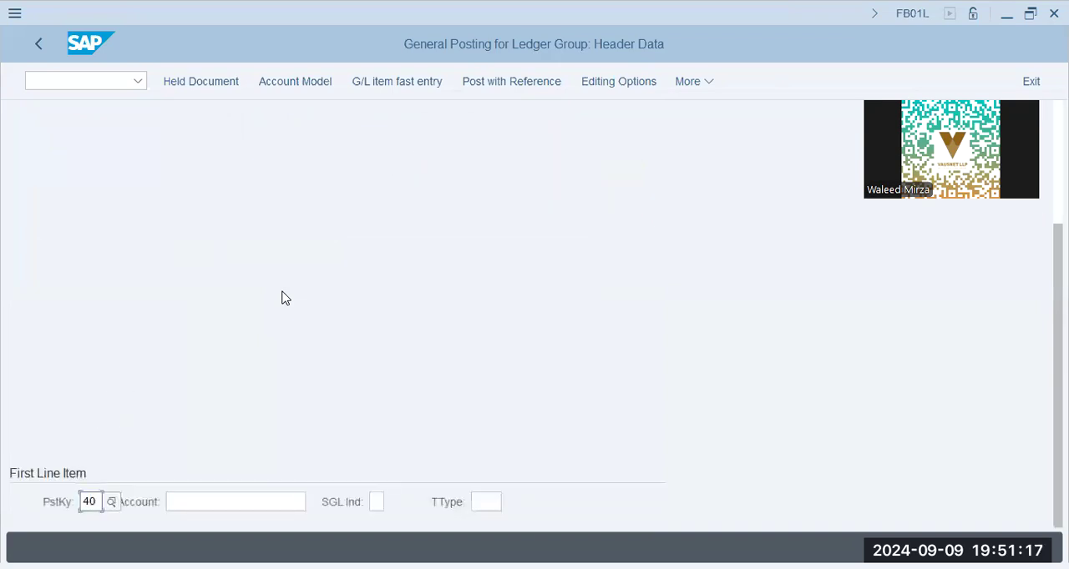
key(Tab)
text(3000)
key(BackSpace)
key(BackSpace)
key(BackSpace)
key(BackSpace)
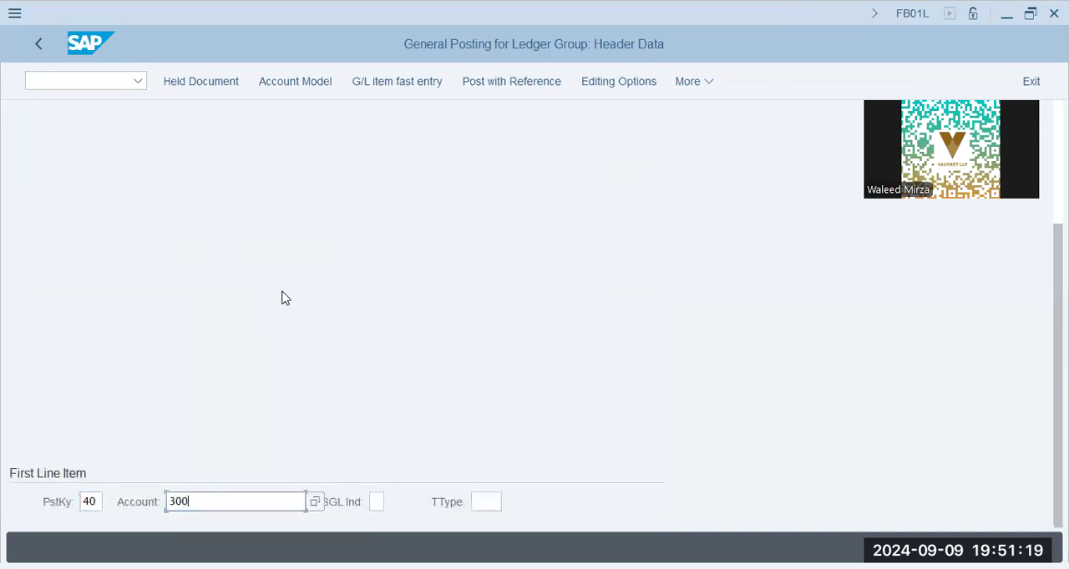
text(400500)
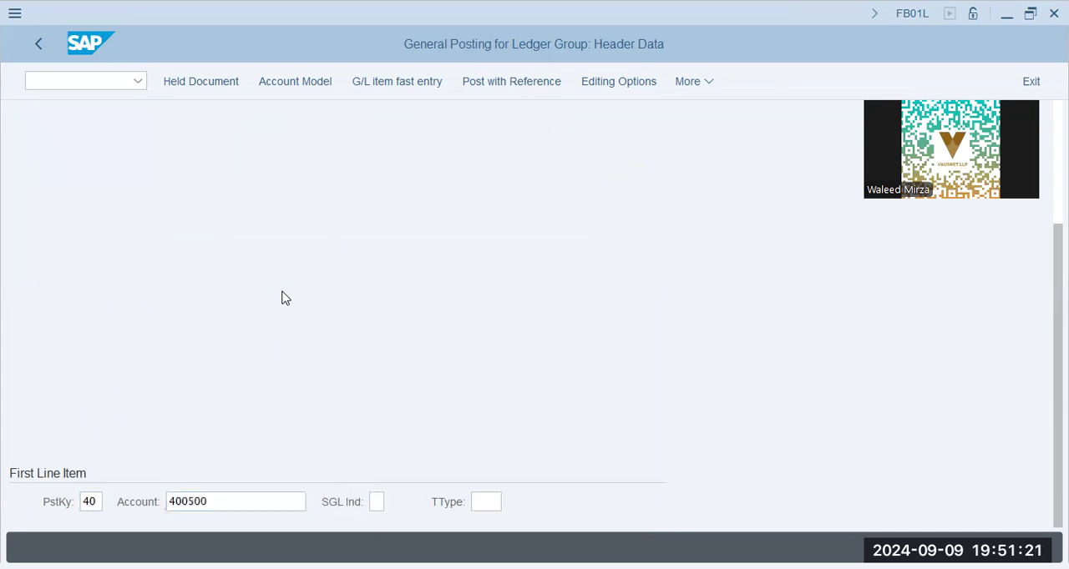
text(2000)
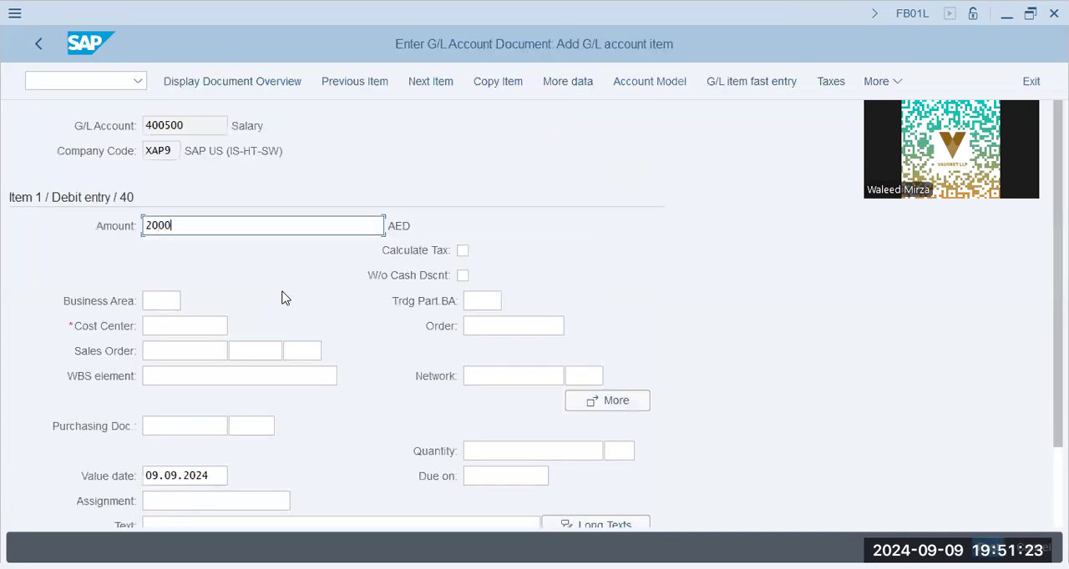
- Set the Salary debit item's amount to 2000 AED and its cost center to X1001
key(Tab)
key(Tab)
key(shift+Tab)
text(x)
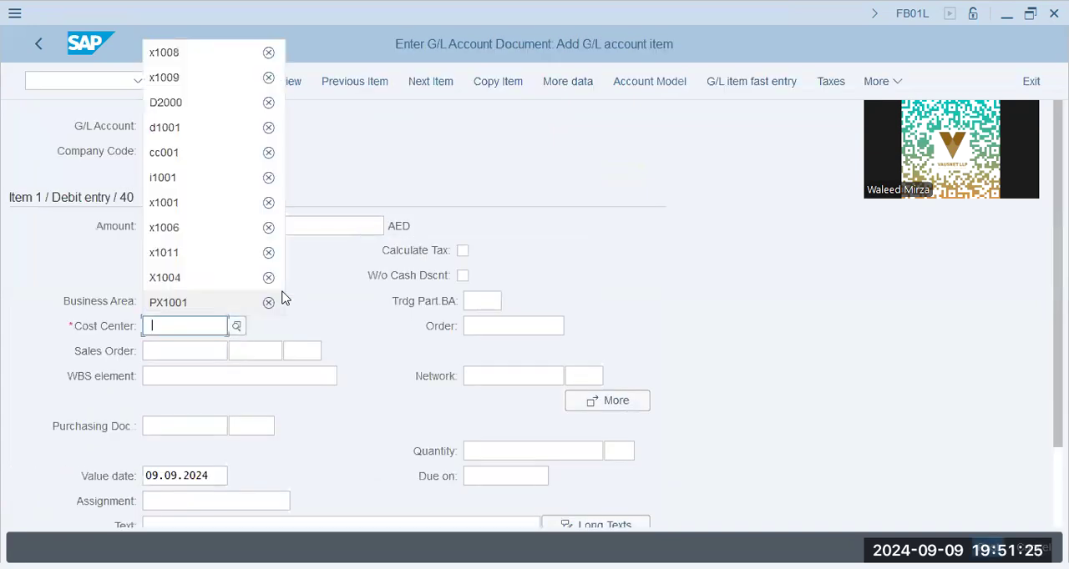
text(1001)
key(Tab)
key(Tab)
key(Tab)
key(Tab)
key(Tab)
key(Tab)
key(Tab)
key(Tab)
key(Tab)
key(Tab)
key(Tab)
key(Tab)
key(Tab)
key(Tab)
key(Tab)
key(Tab)
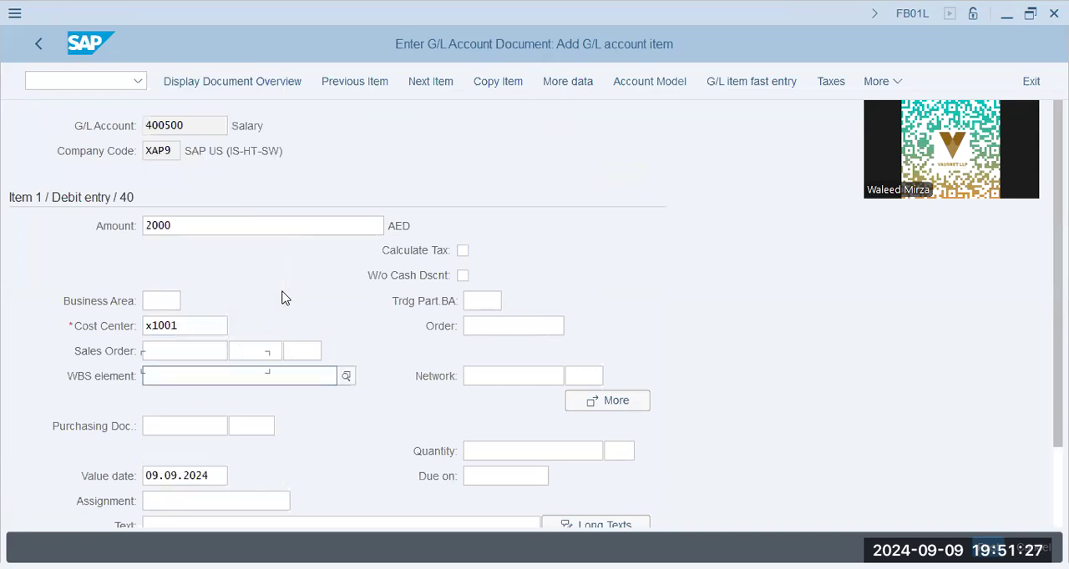
key(Tab)
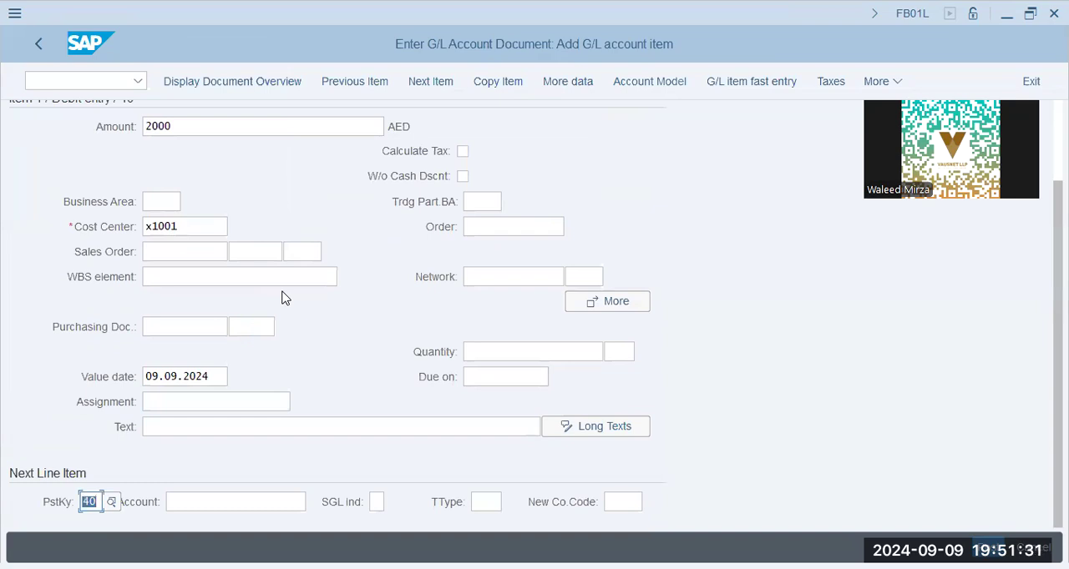
- Add a line item with posting key 50, account 200691 and amount *, and display the document overview
text(50)
key(Tab)
text(200691)
key(Return)
text(*)
key(Tab)
key(Tab)
click(209, 81)
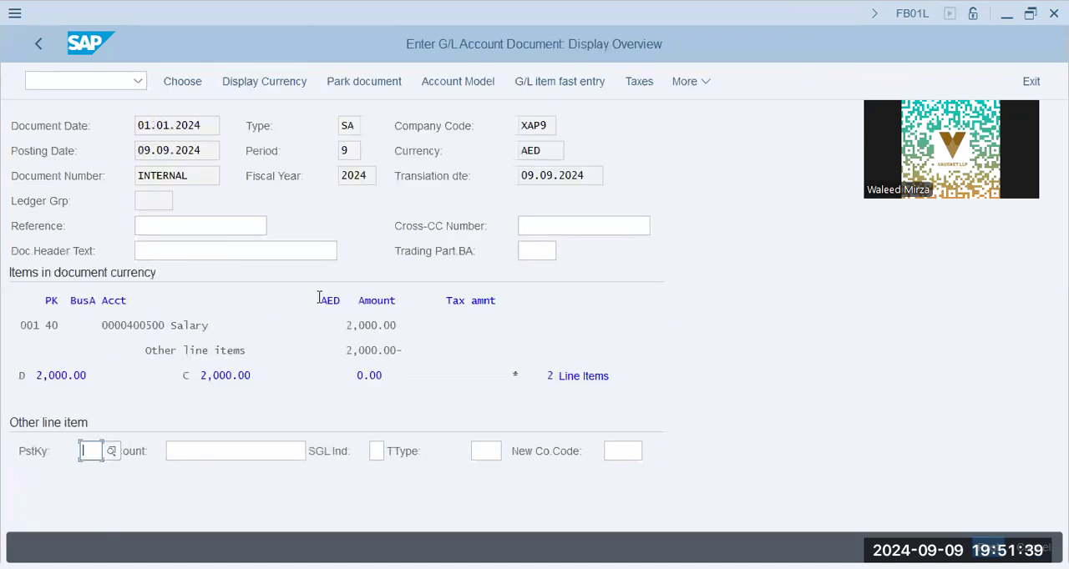
- Examine the debit and credit line items in the document overview
drag(175, 325, 553, 351)
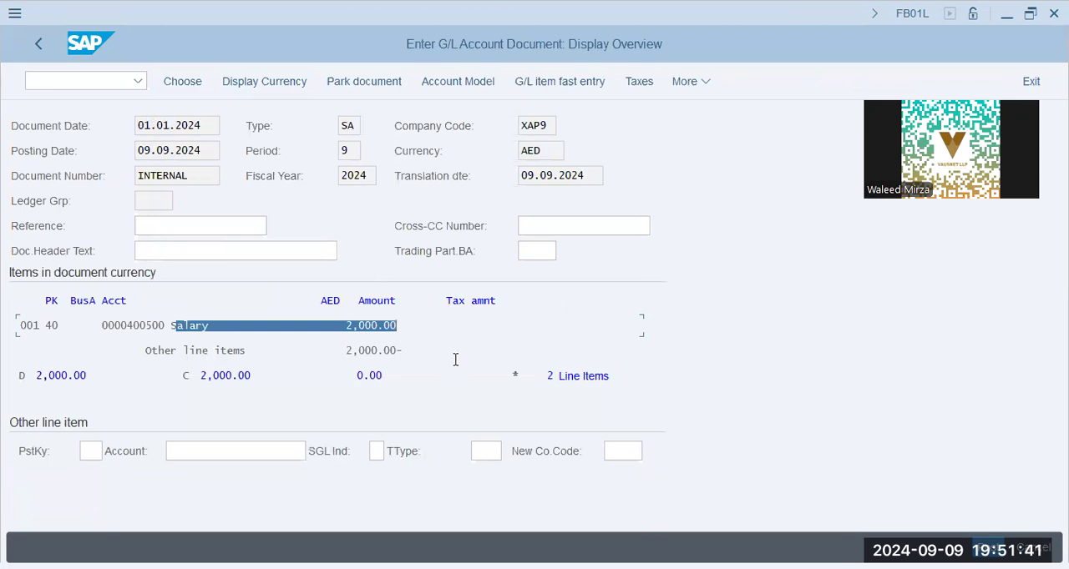
drag(195, 351, 455, 359)
click(380, 352)
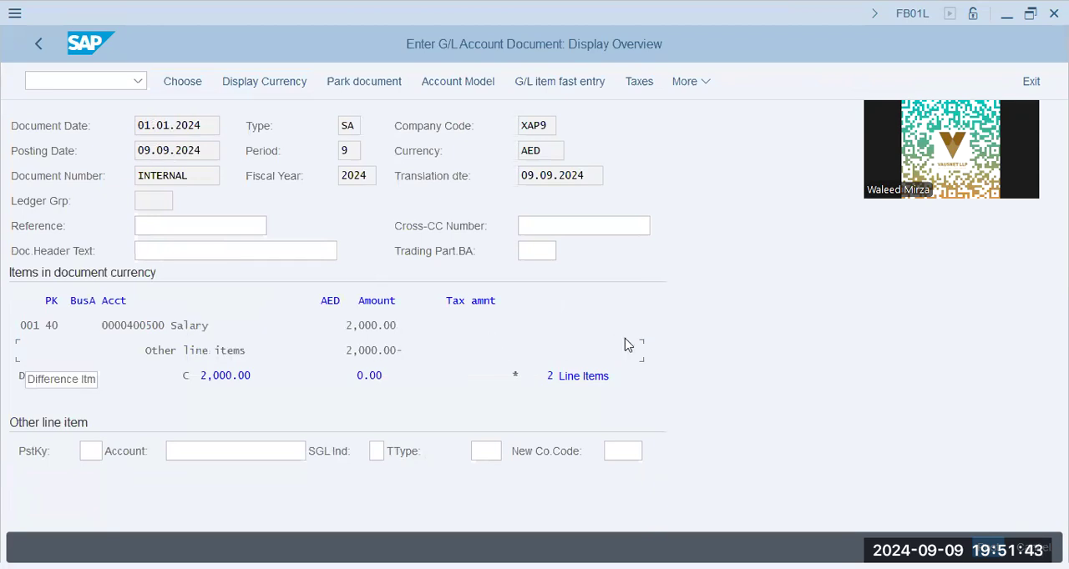
- Leave the document without posting it and open transaction FB03 for displaying documents
click(100, 78)
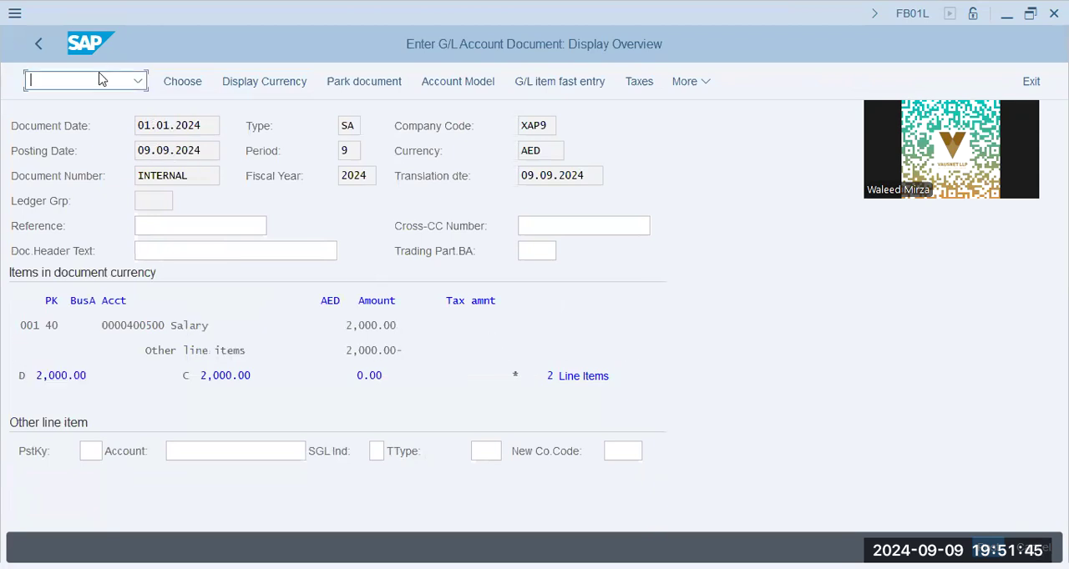
text(/nf)
key(BackSpace)
key(BackSpace)
key(BackSpace)
text(fb03)
key(Return)
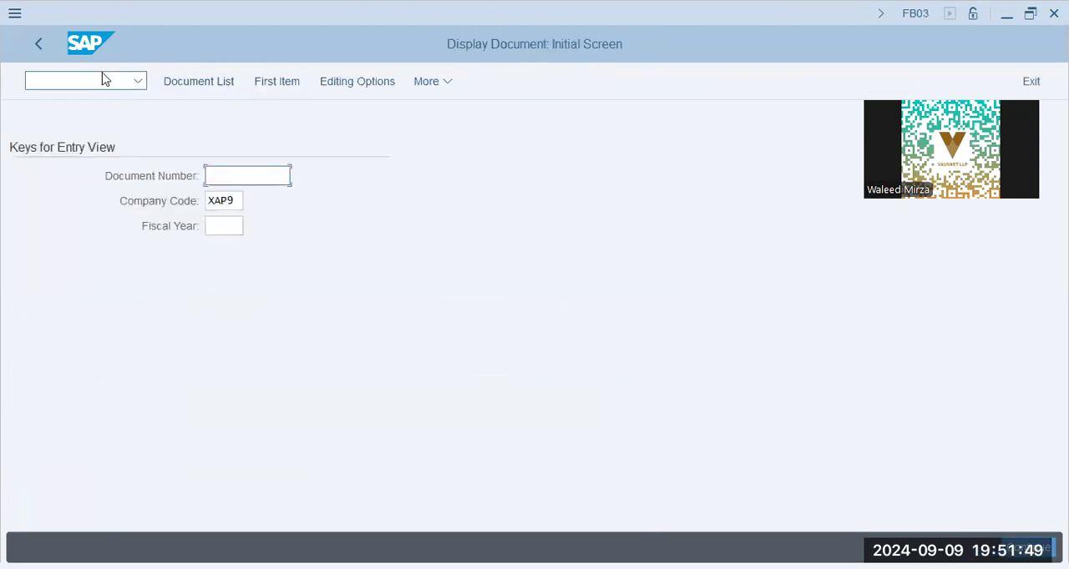
- List the accounting documents of company code XAP9 without adding further selection criteria
double_click(235, 200)
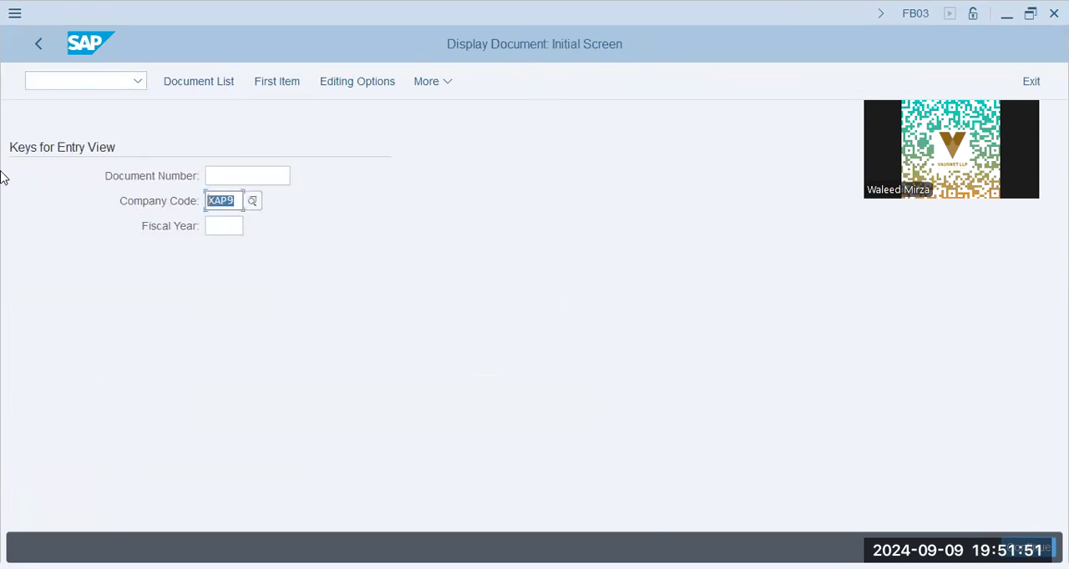
click(210, 83)
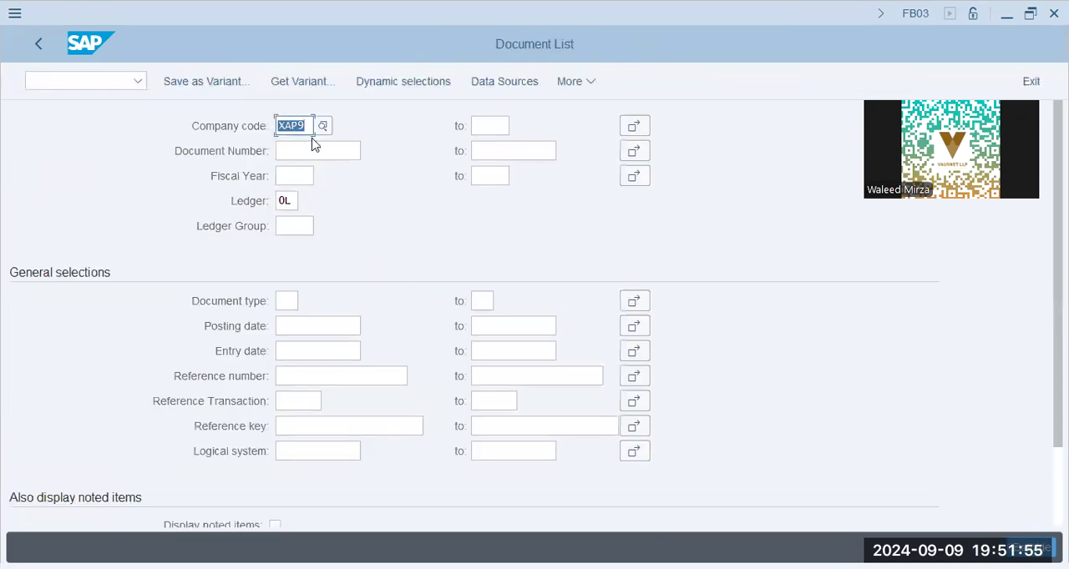
click(326, 155)
click(1032, 548)
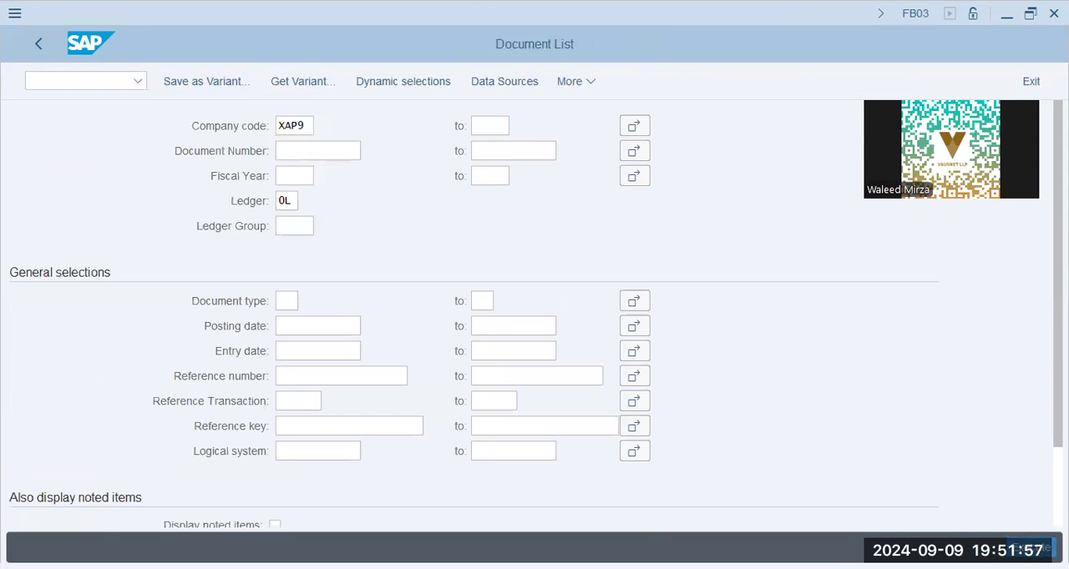
click(481, 376)
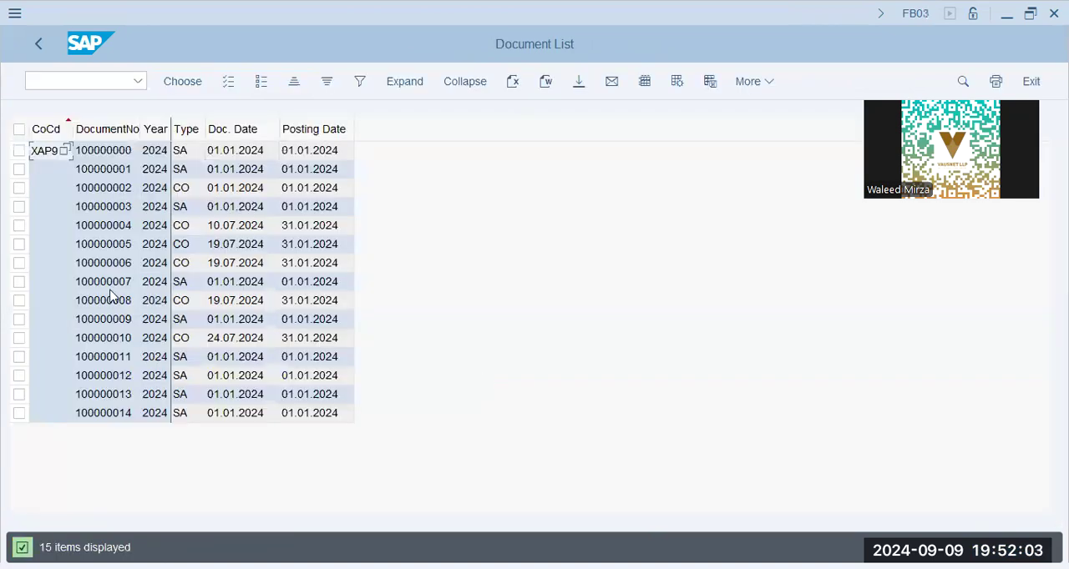
- Open document 100000010 from the document list and examine its line item amounts, cost centers and profit centers
click(117, 337)
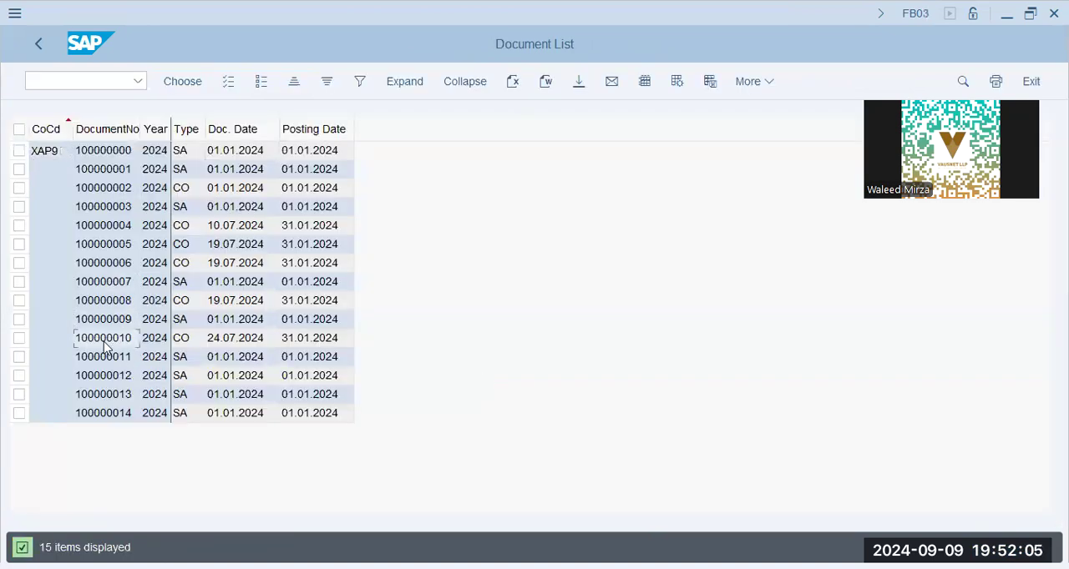
double_click(103, 341)
click(626, 420)
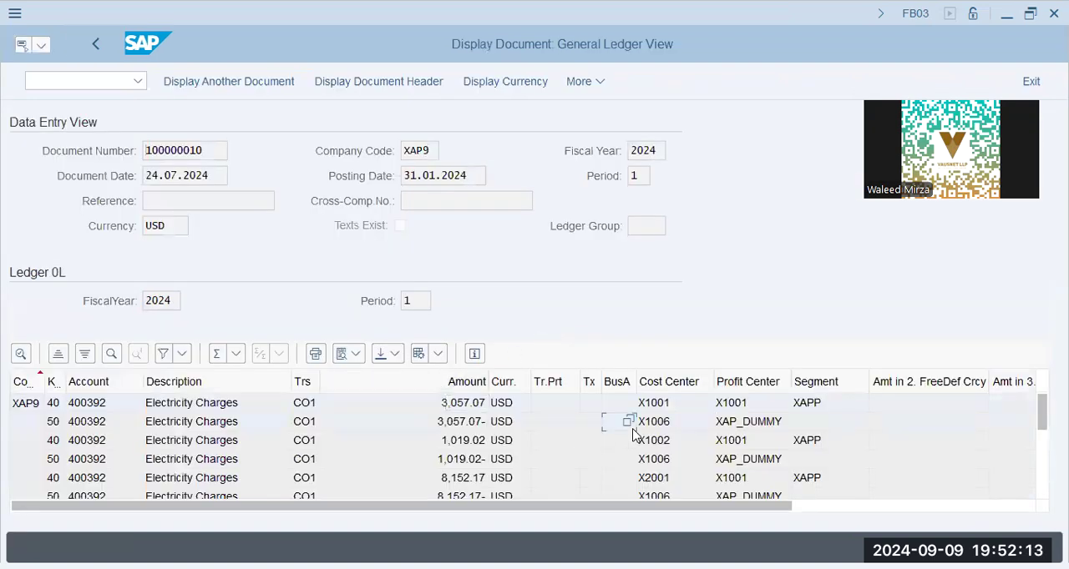
scroll(388, 436, down, 3)
scroll(388, 437, up, 3)
click(773, 424)
click(508, 416)
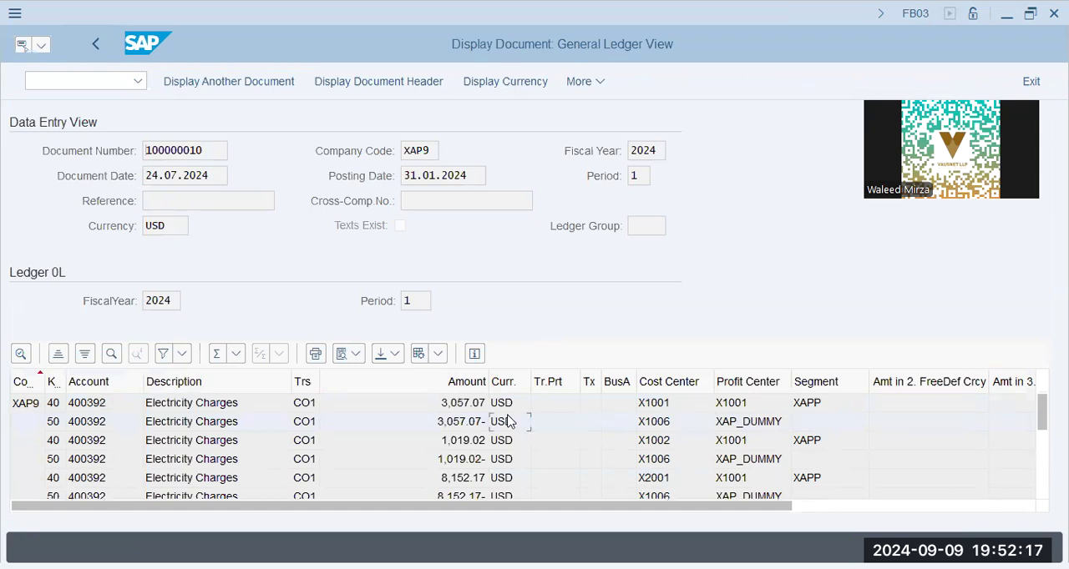
click(452, 439)
click(456, 419)
click(310, 477)
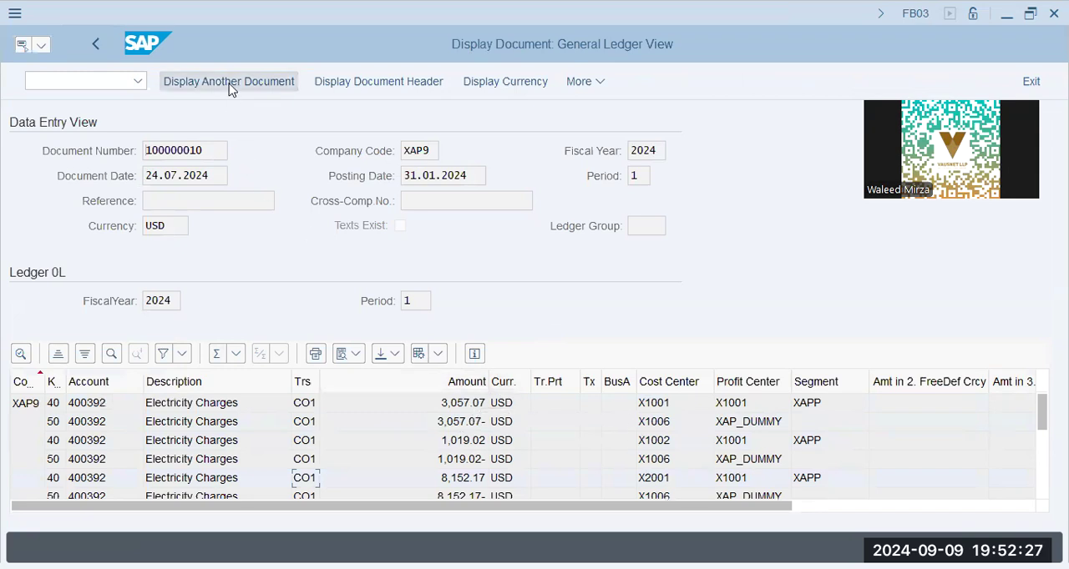
- View the document header, close it, and display the line items in document currency
click(348, 83)
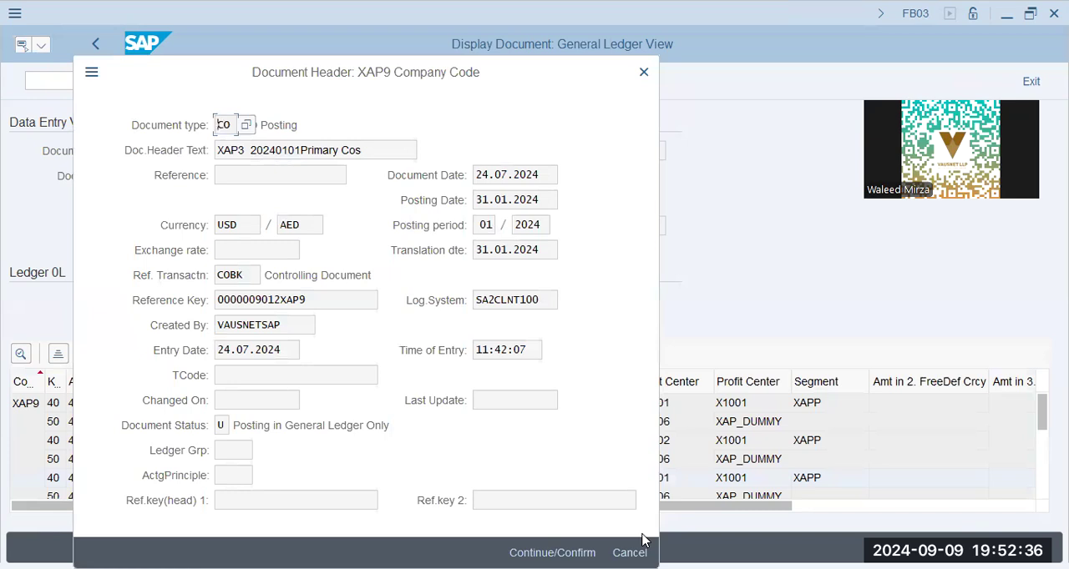
click(643, 541)
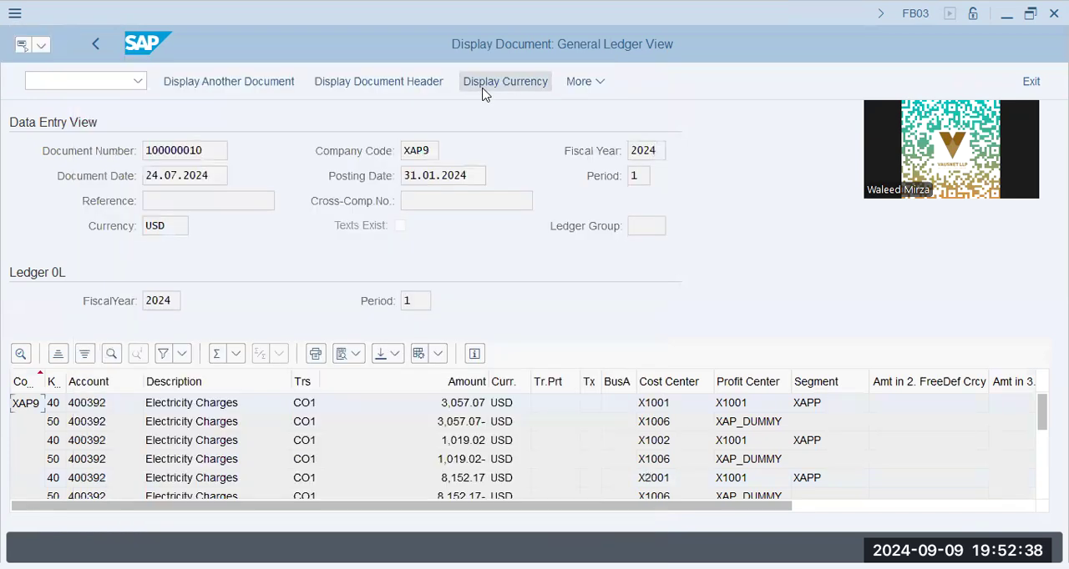
click(483, 89)
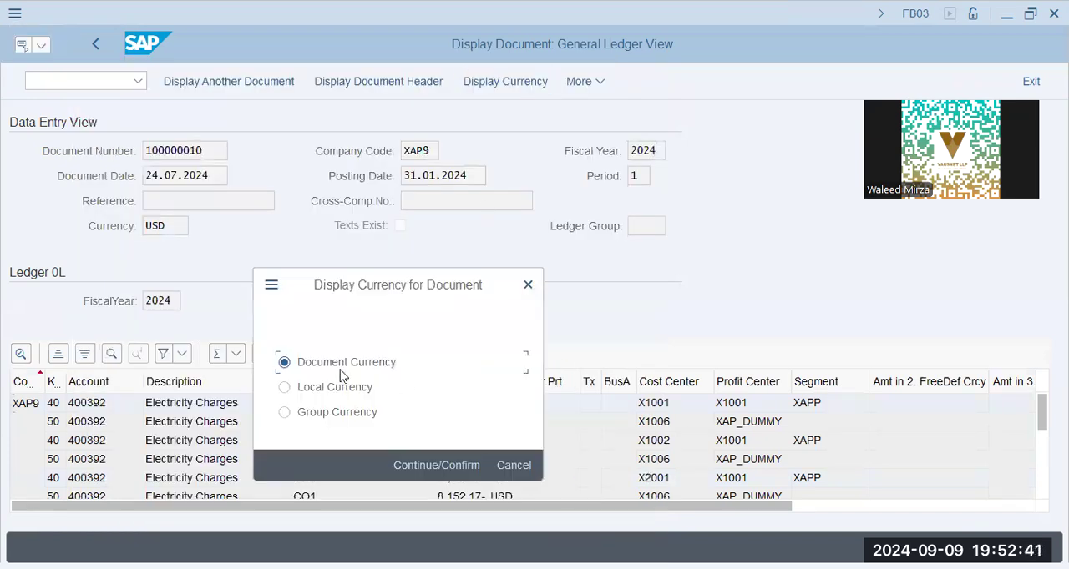
click(414, 465)
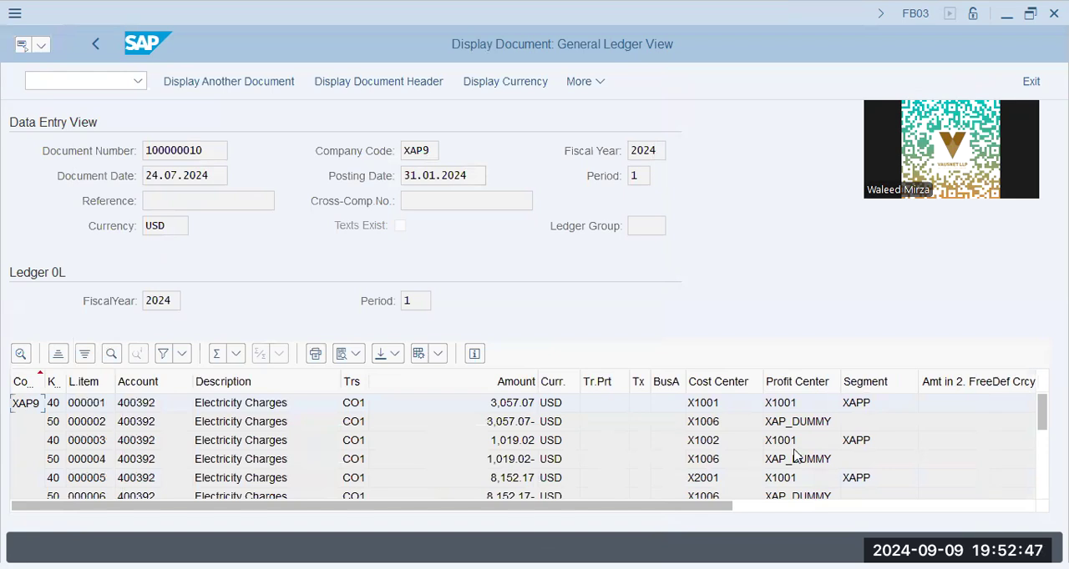
scroll(795, 456, down, 3)
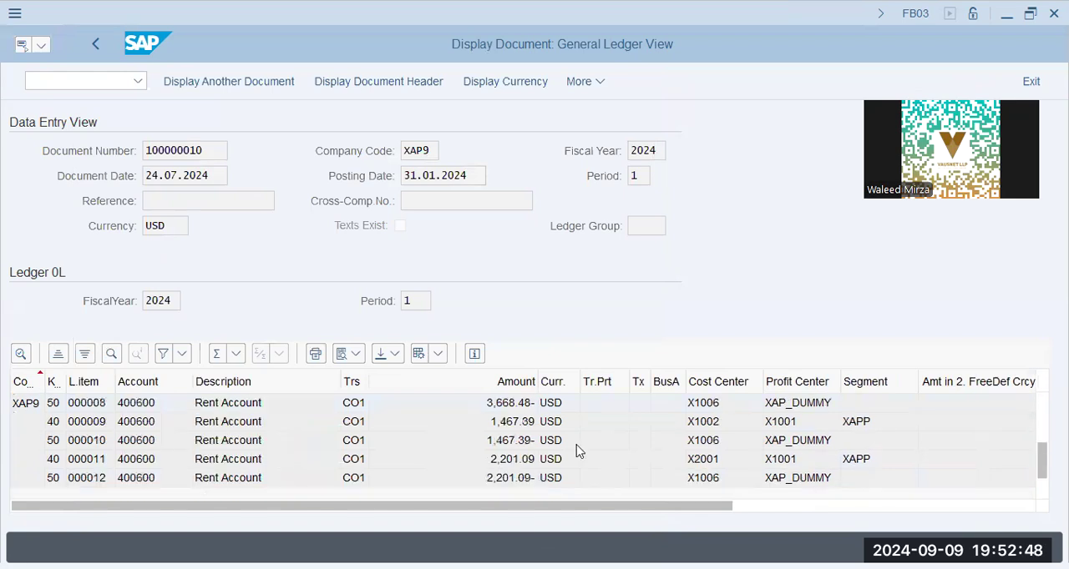
- Display the document's line items first in local currency and then in group currency
click(507, 84)
click(355, 388)
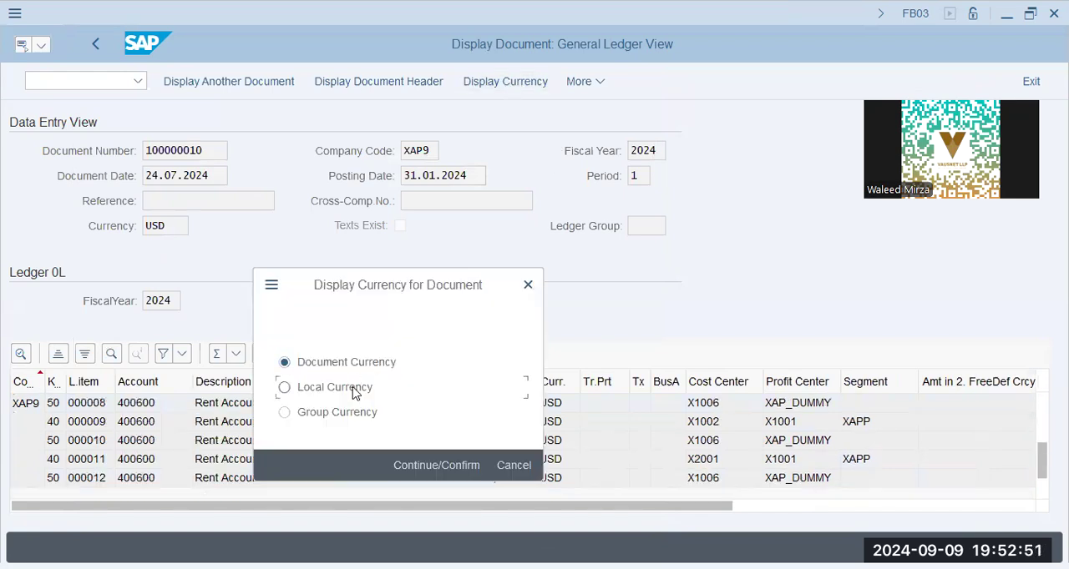
click(436, 466)
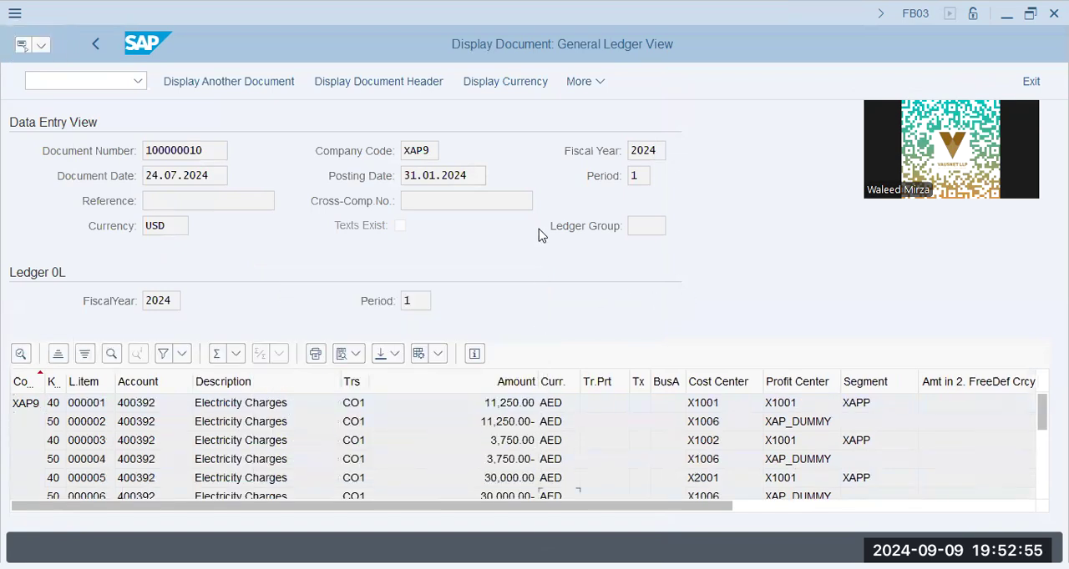
click(519, 82)
click(346, 415)
click(420, 470)
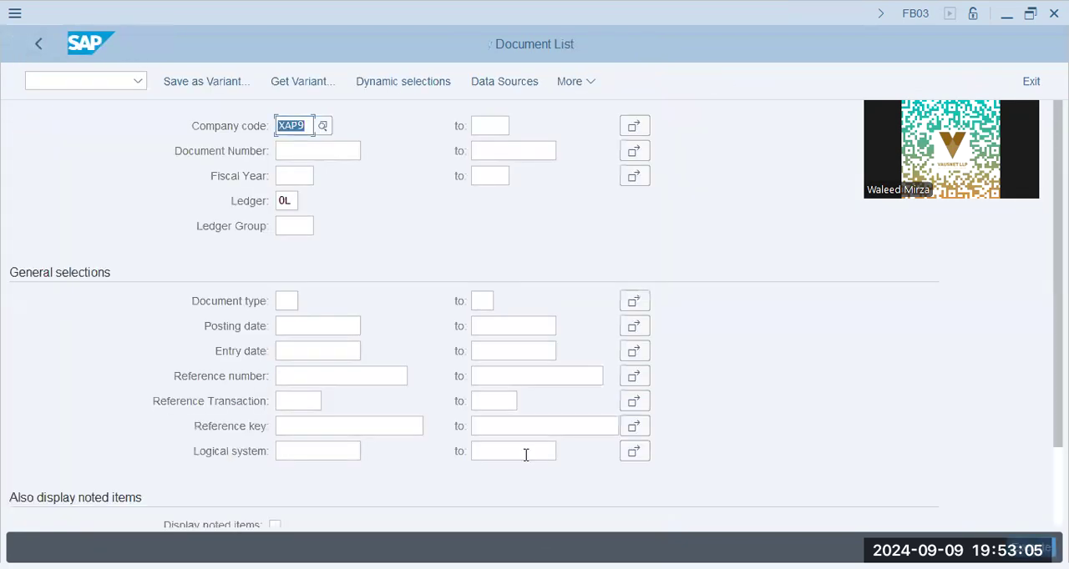
- List the company code's documents again, open document 100000003 and check its display currency options without changing them
click(298, 148)
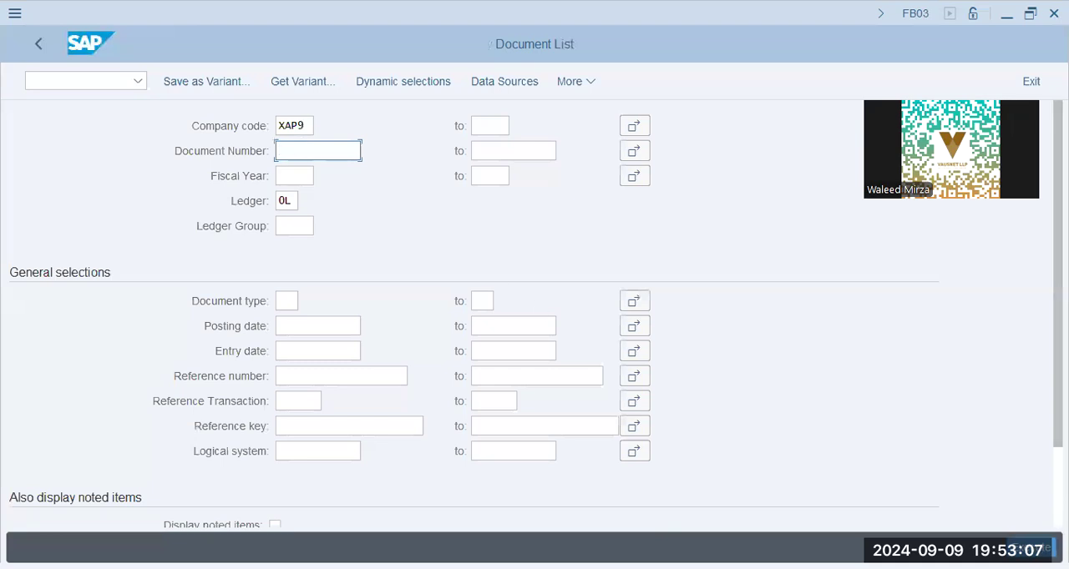
key(F8)
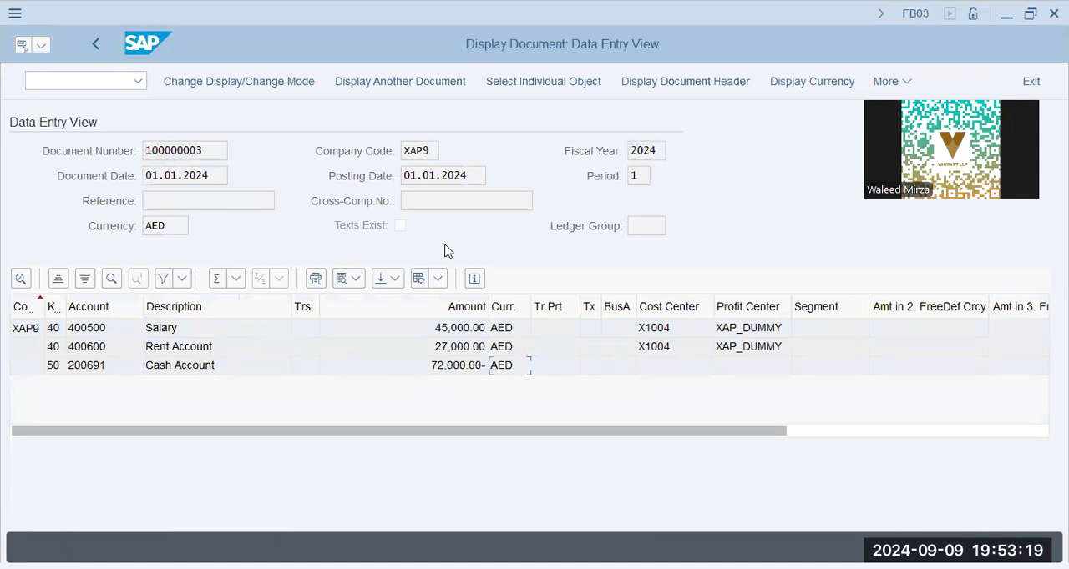
click(803, 81)
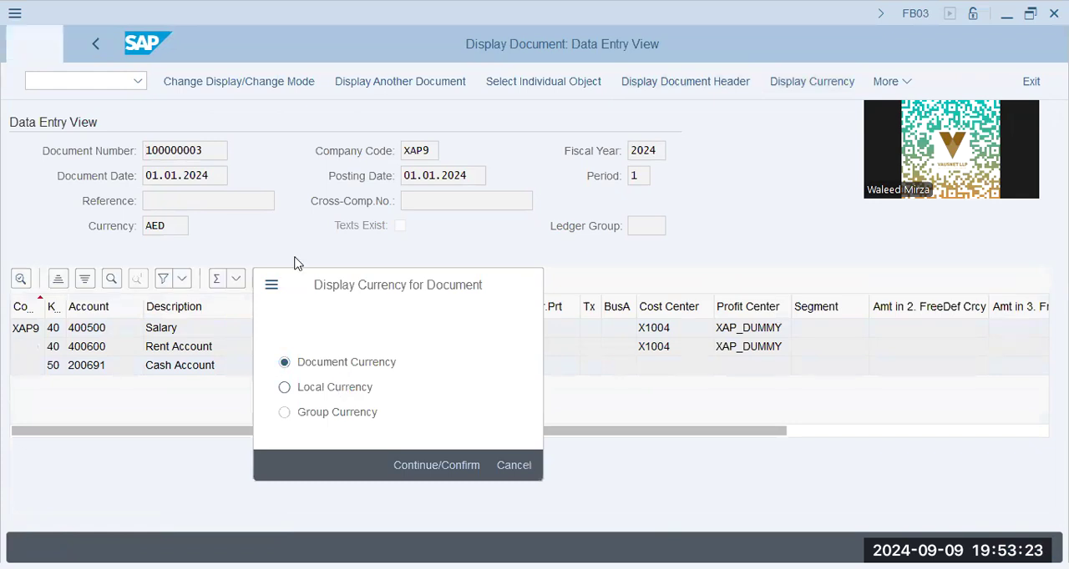
key(Escape)
- Examine document 100000003's number, company code, fiscal year, period, posting date, and salary and cash line items
drag(208, 151, 78, 144)
click(104, 153)
double_click(426, 151)
double_click(655, 151)
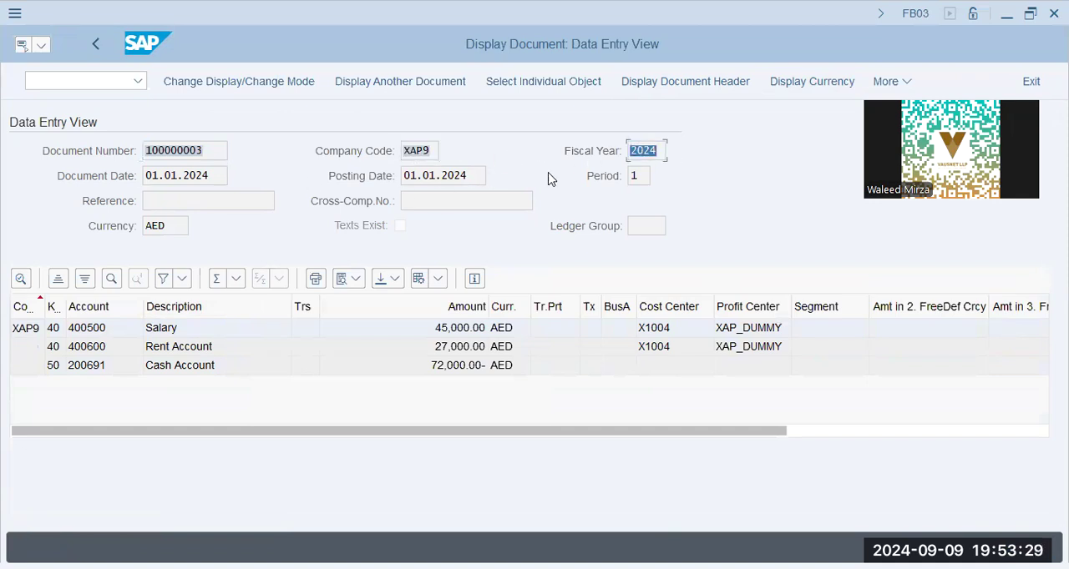
double_click(636, 177)
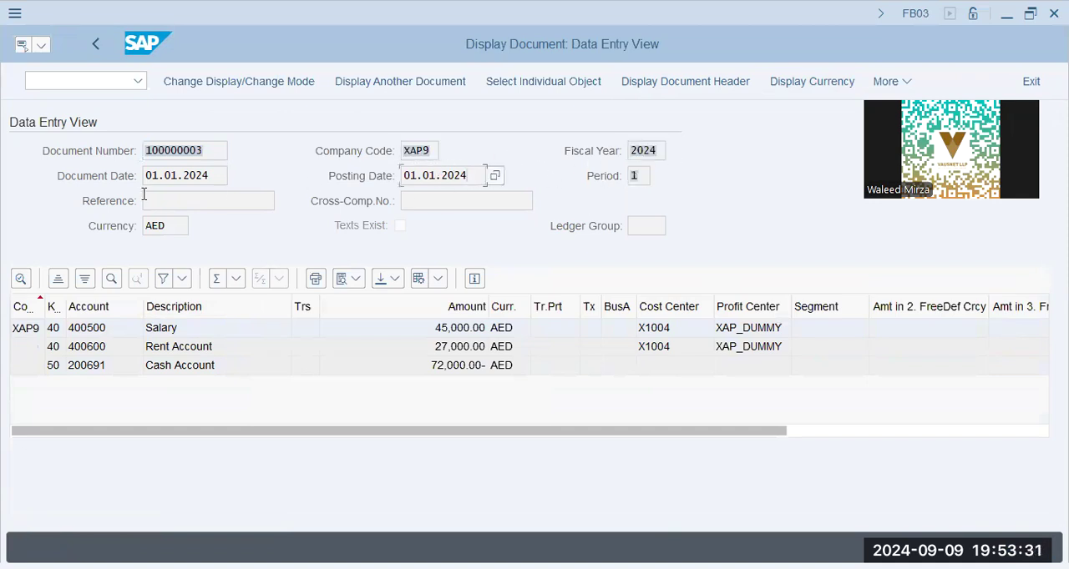
double_click(455, 177)
click(167, 329)
click(184, 366)
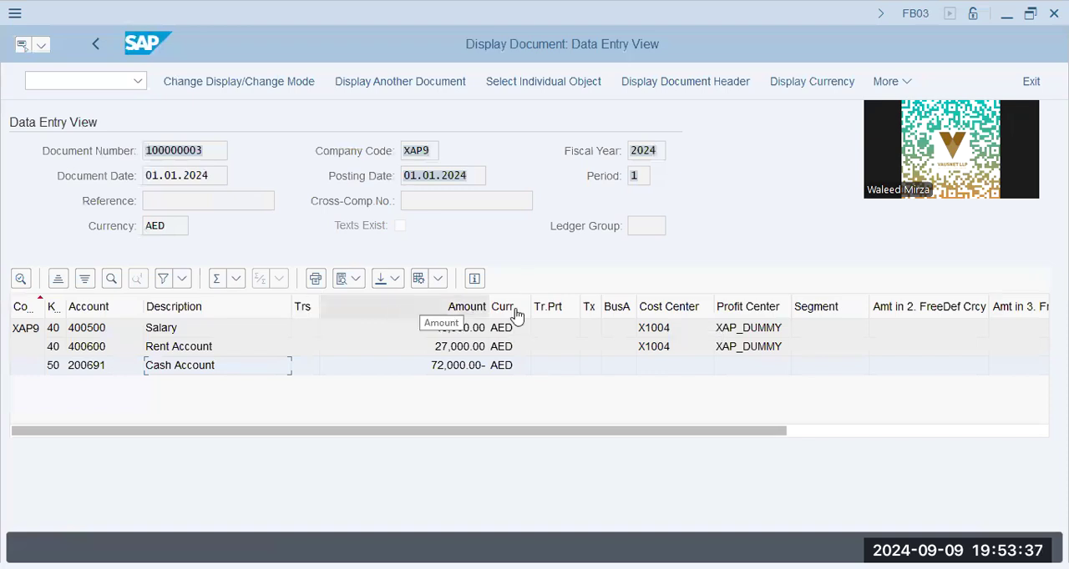
- Leave the document display for transaction SPRO and open the SAP Reference IMG
click(99, 77)
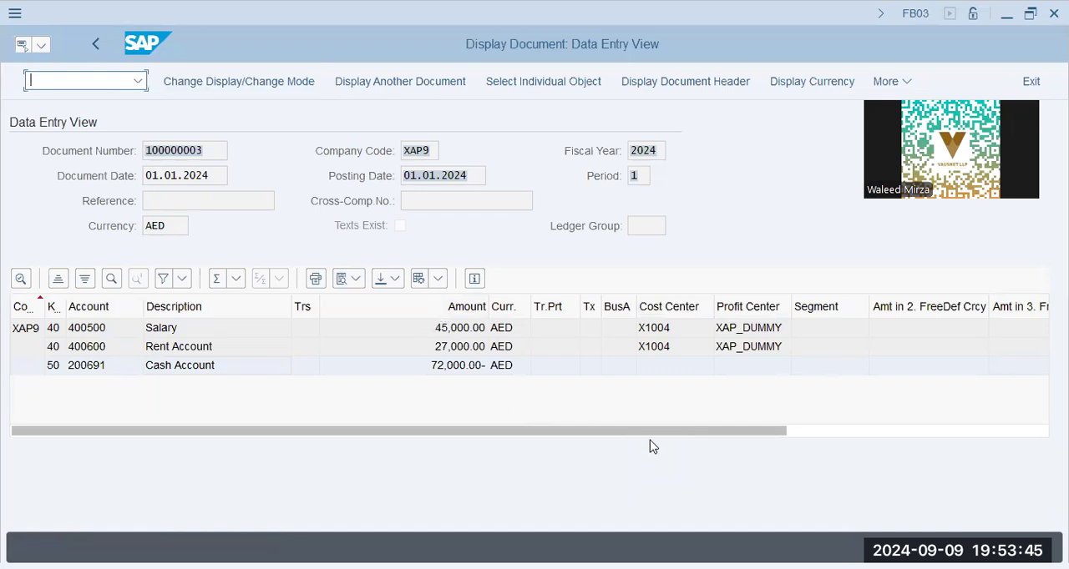
text(/n spro)
key(Return)
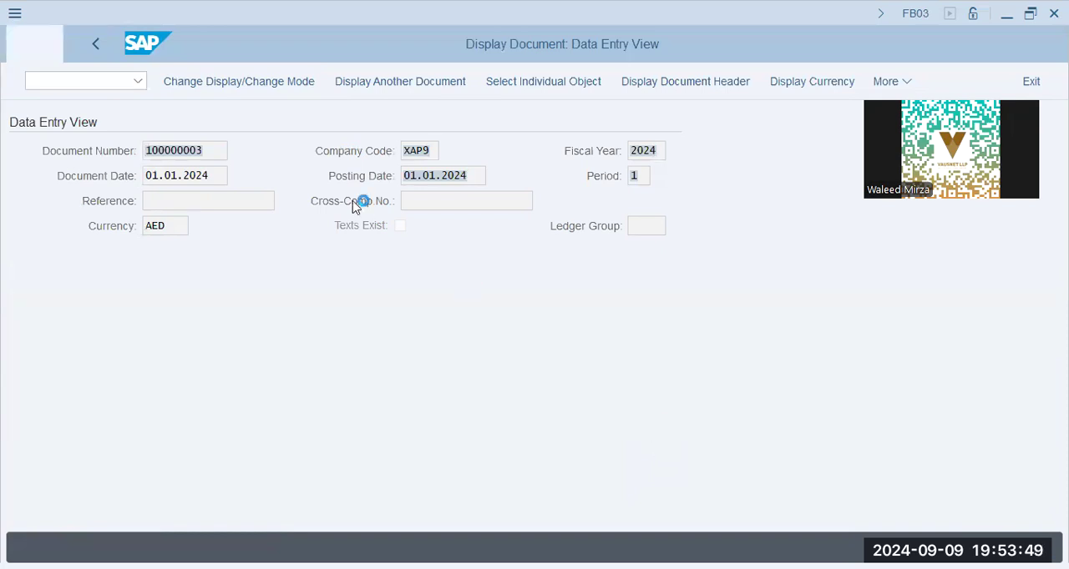
click(191, 81)
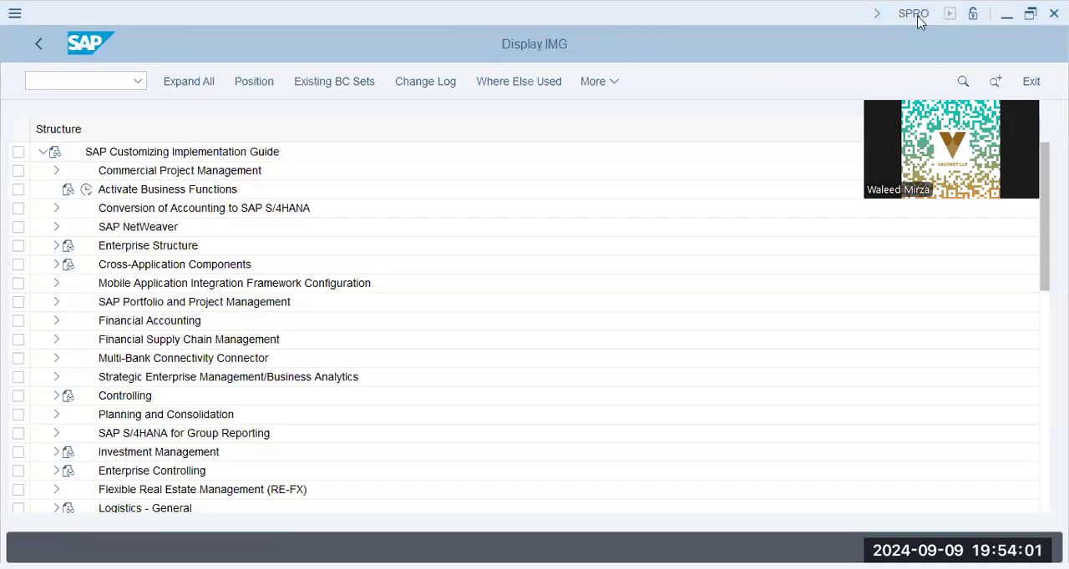
- Check the session's system information, return to SAP Easy Access, and reopen the SAP Reference IMG through transaction SPRO
click(917, 15)
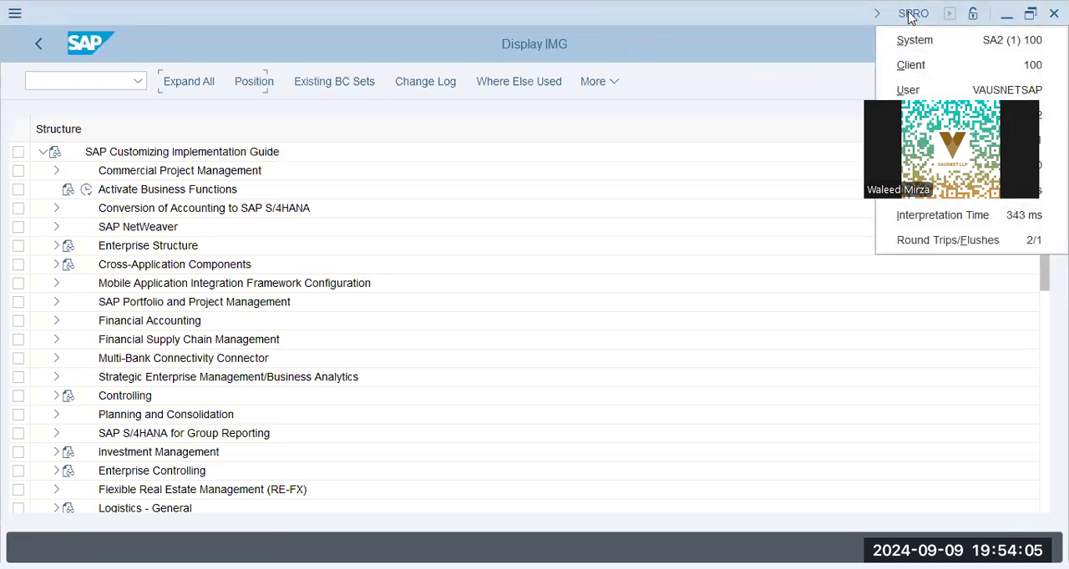
click(84, 82)
text(/n)
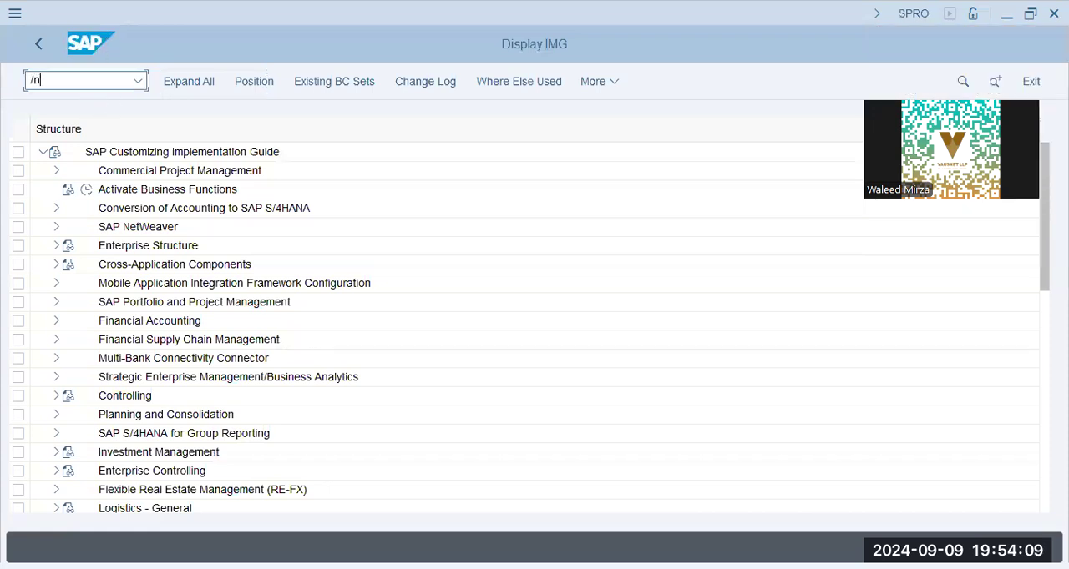
key(Return)
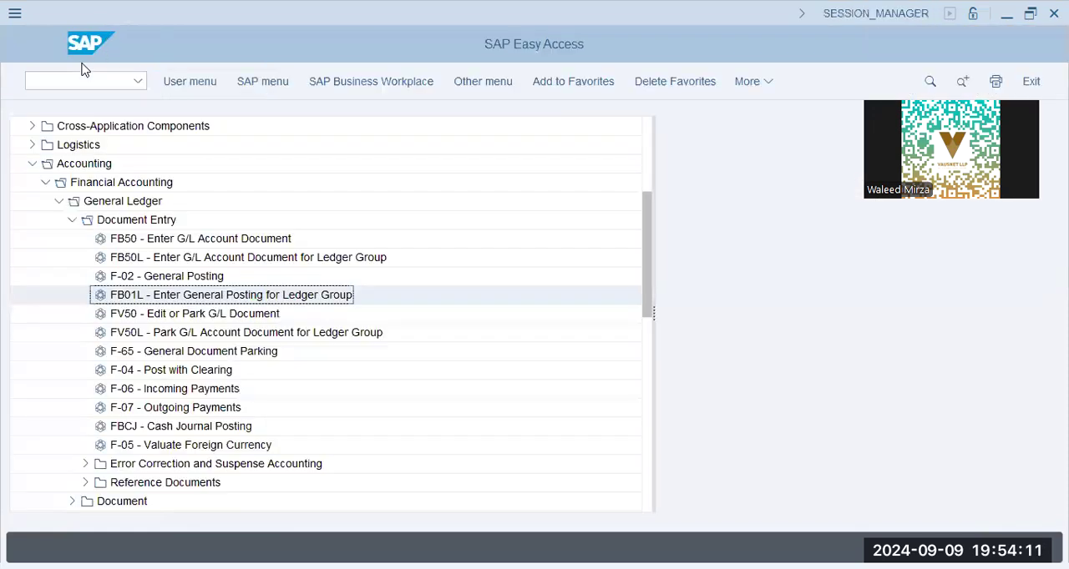
text(spro)
key(Return)
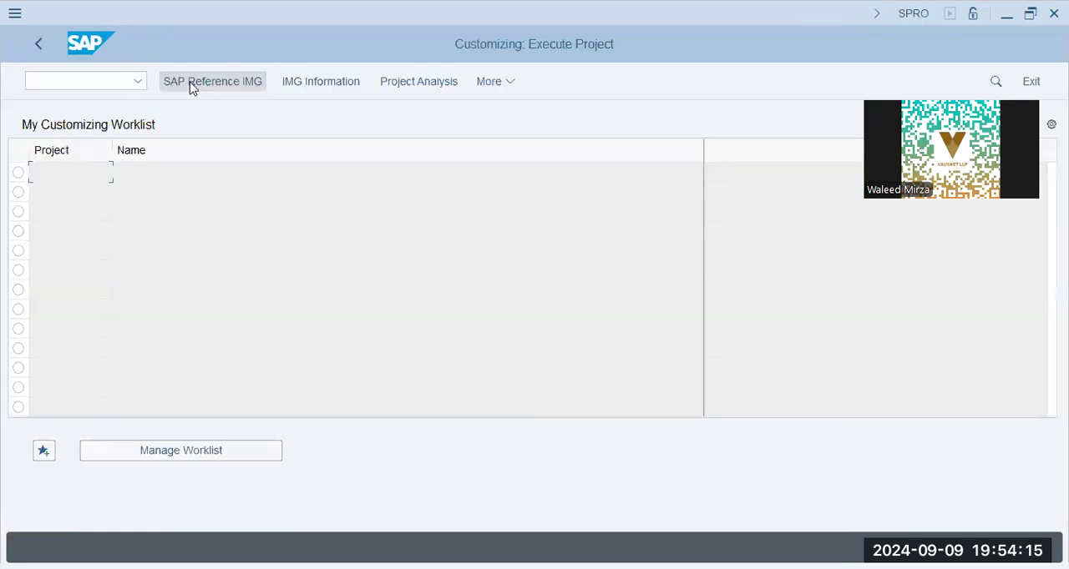
click(236, 84)
- Expand the Enterprise Structure node down to the Financial Accounting activities under Definition
click(188, 245)
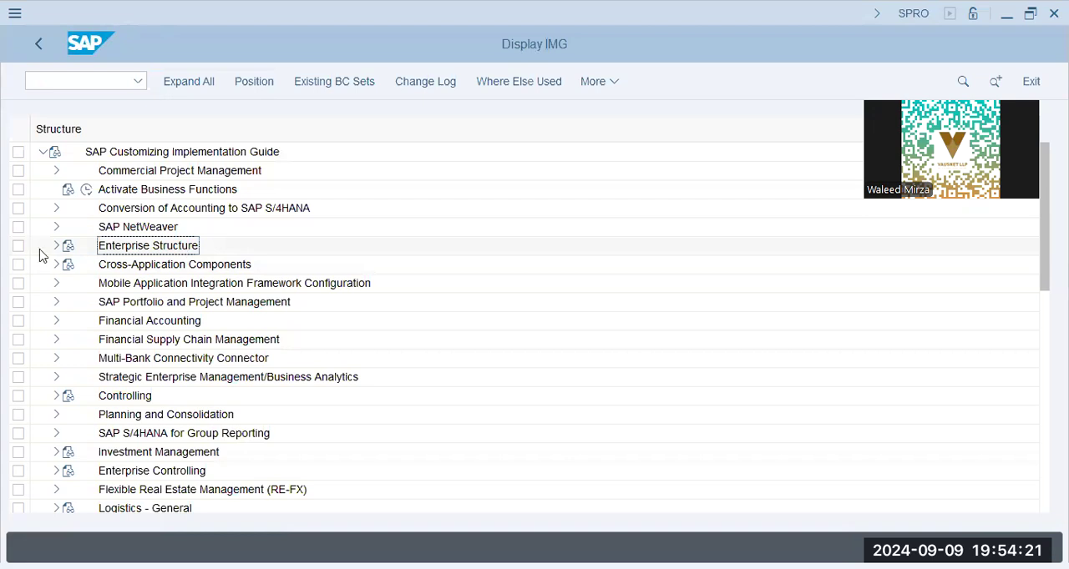
double_click(184, 245)
click(179, 267)
click(70, 284)
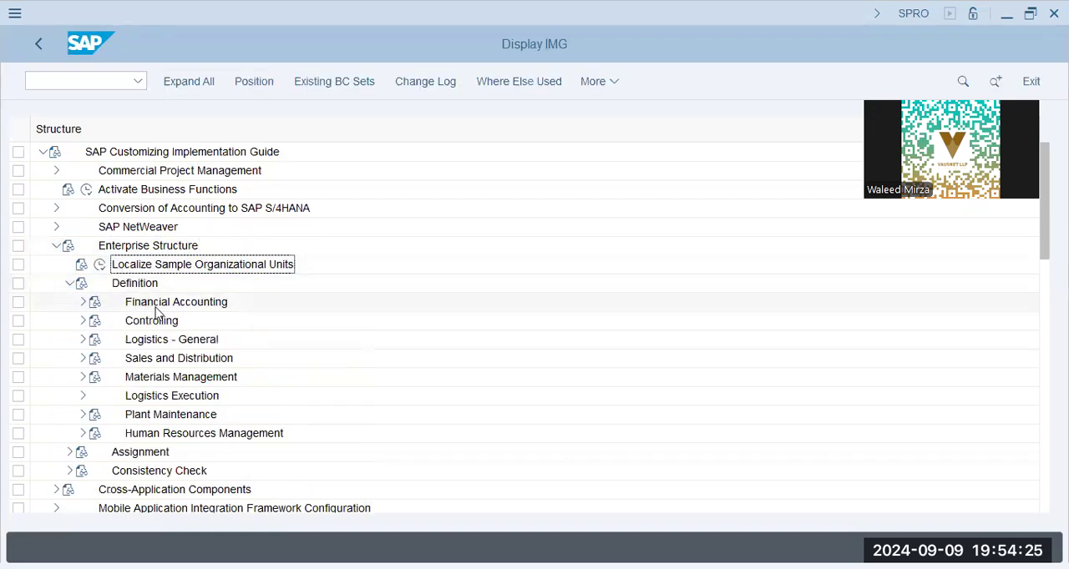
click(81, 303)
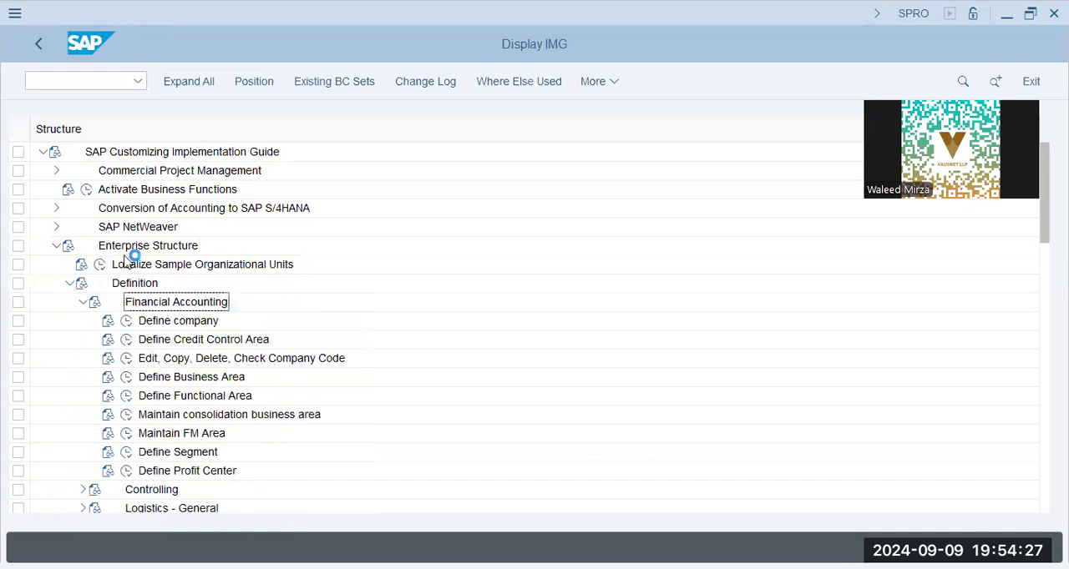
- Execute the Define company activity under Financial Accounting and start a new company entry
click(167, 245)
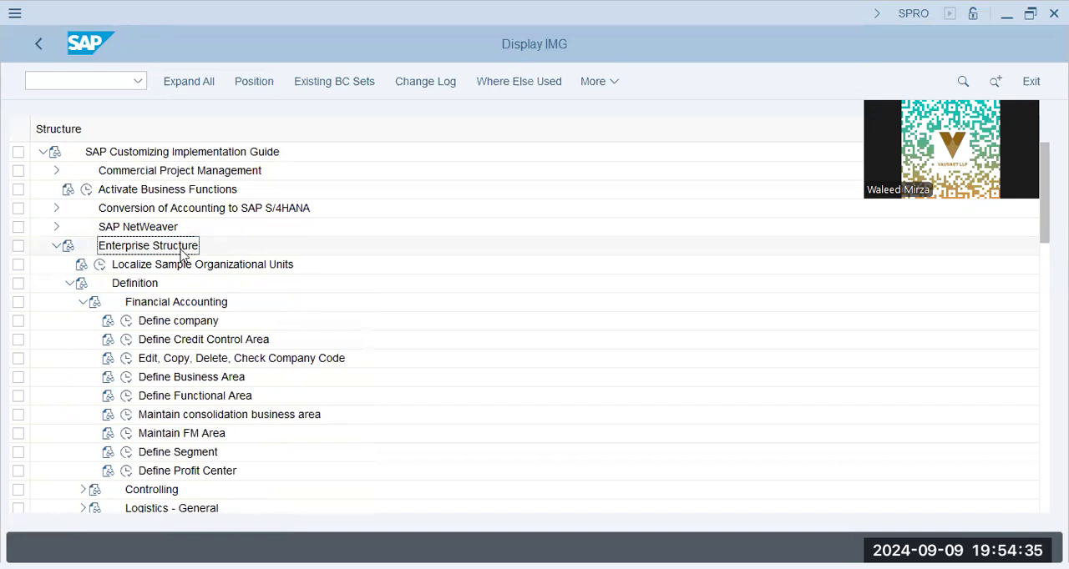
click(144, 286)
click(195, 306)
click(211, 323)
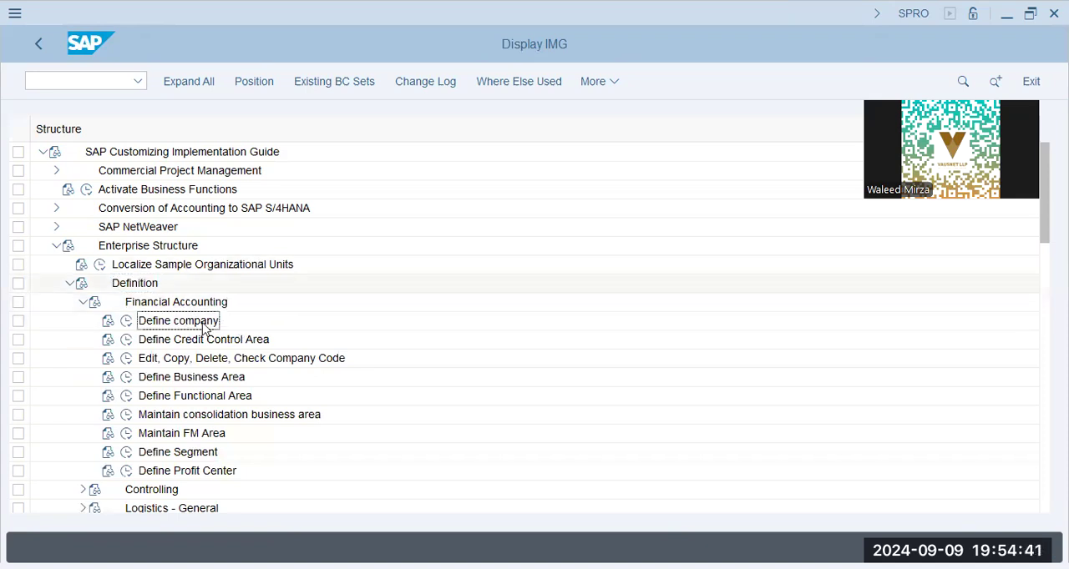
click(127, 324)
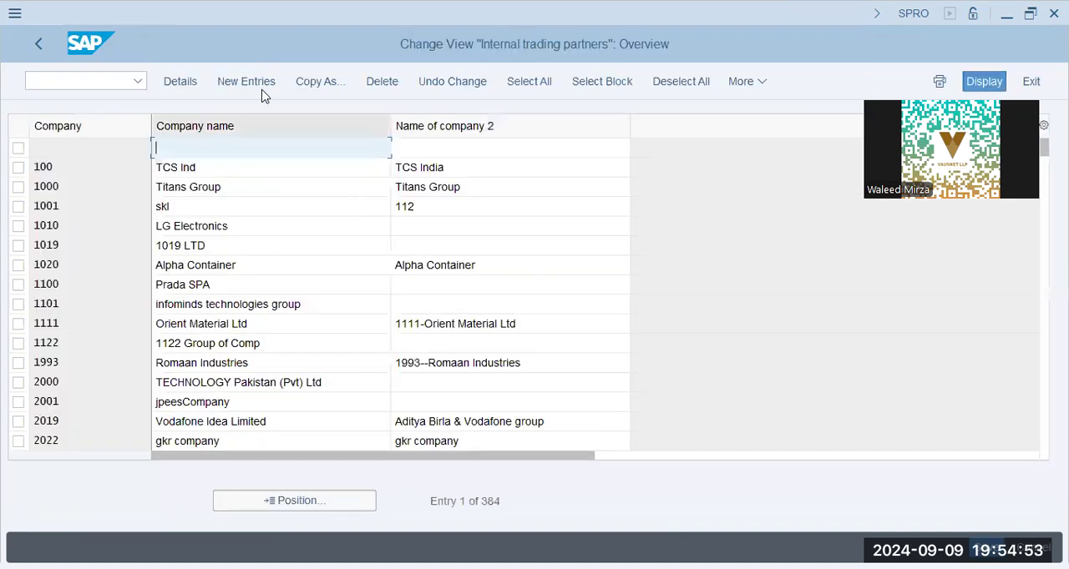
click(215, 401)
click(246, 81)
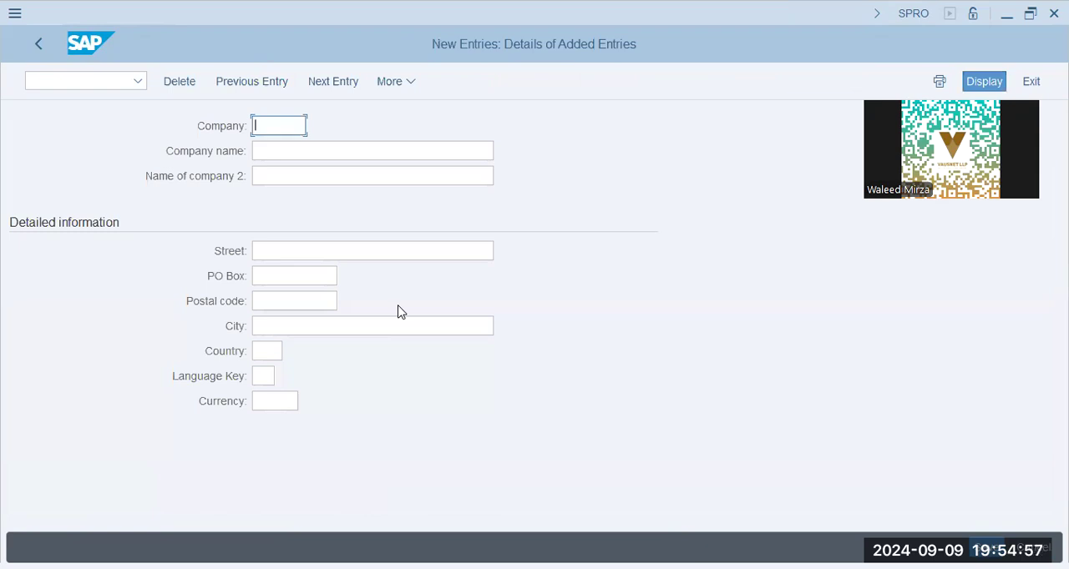
- Enter GAP as the company ID and GAP Group as the company name
text(GAP)
key(Tab)
text(G)
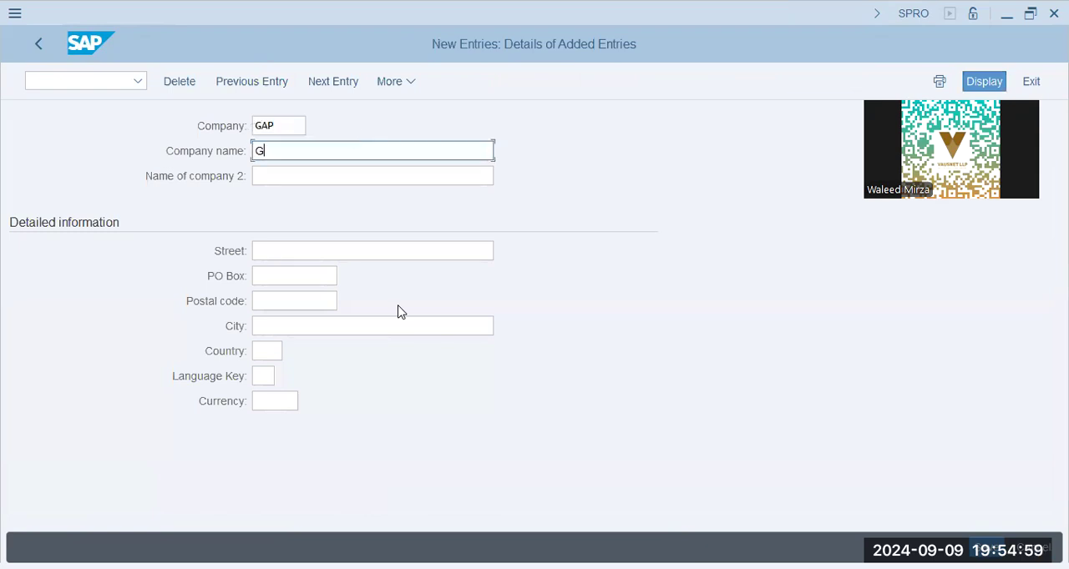
text(AP Group)
key(Tab)
- Set the second company name to GAP GROUP Singapore and fill in the company's street
text(GAP GROUP )
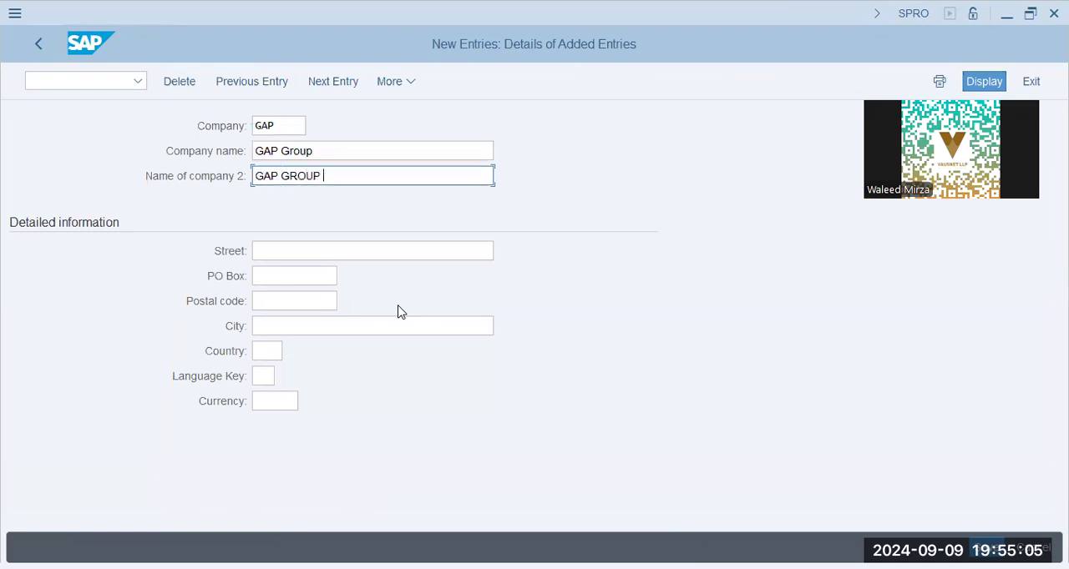
text(Singapore)
key(Tab)
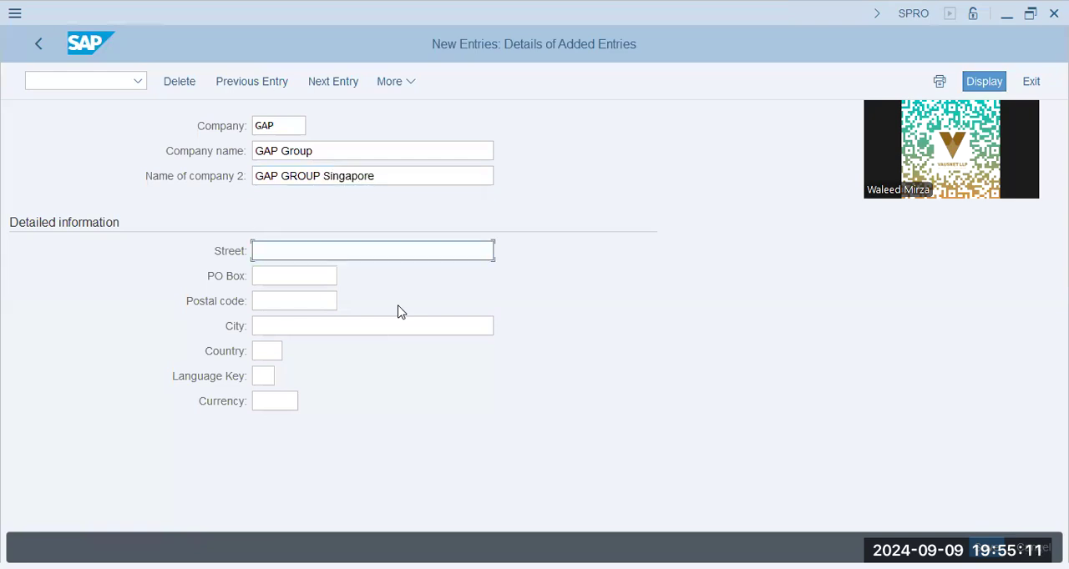
key(Down)
key(Tab)
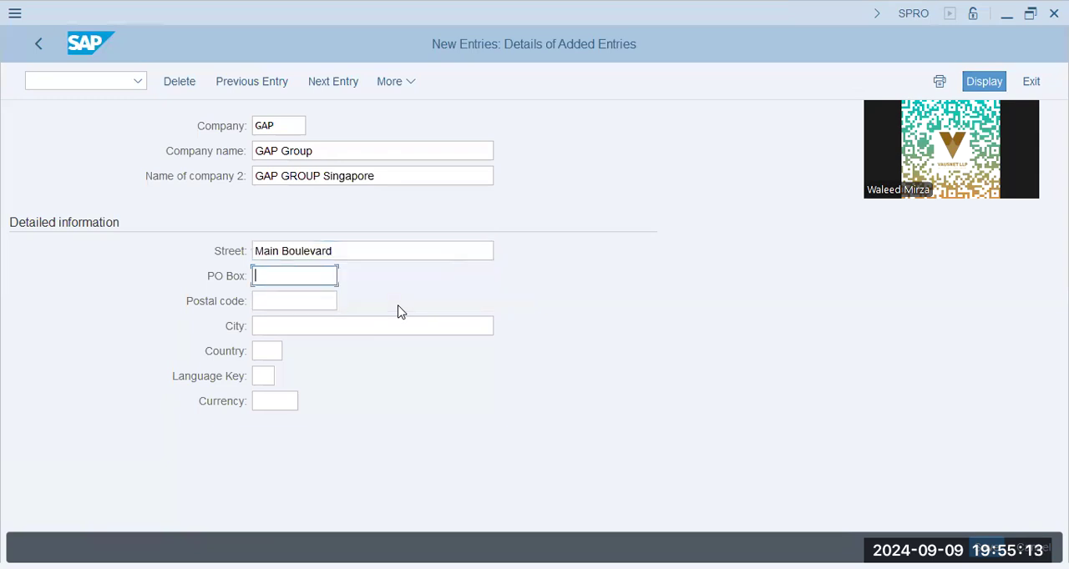
- Fill in the PO box and the postal code of the new GAP company
text(34)
key(BackSpace)
key(Down)
key(Tab)
key(Down)
key(Down)
key(Tab)
- Set the company's city to Singapore City and its country to SG
text(Sinagp)
key(BackSpace)
key(BackSpace)
key(BackSpace)
text(gap)
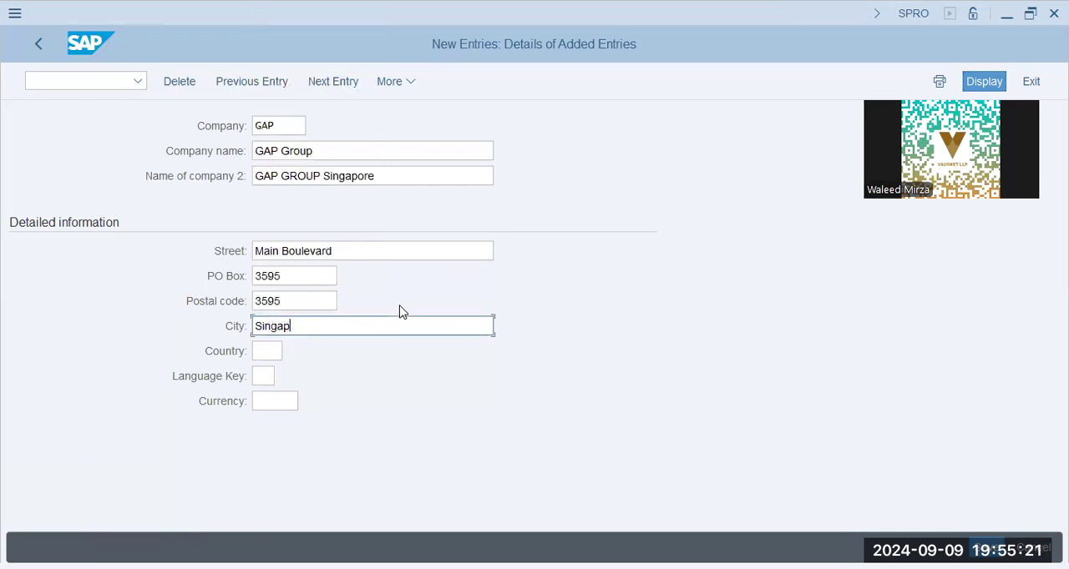
text(ore City)
key(Tab)
text(sg)
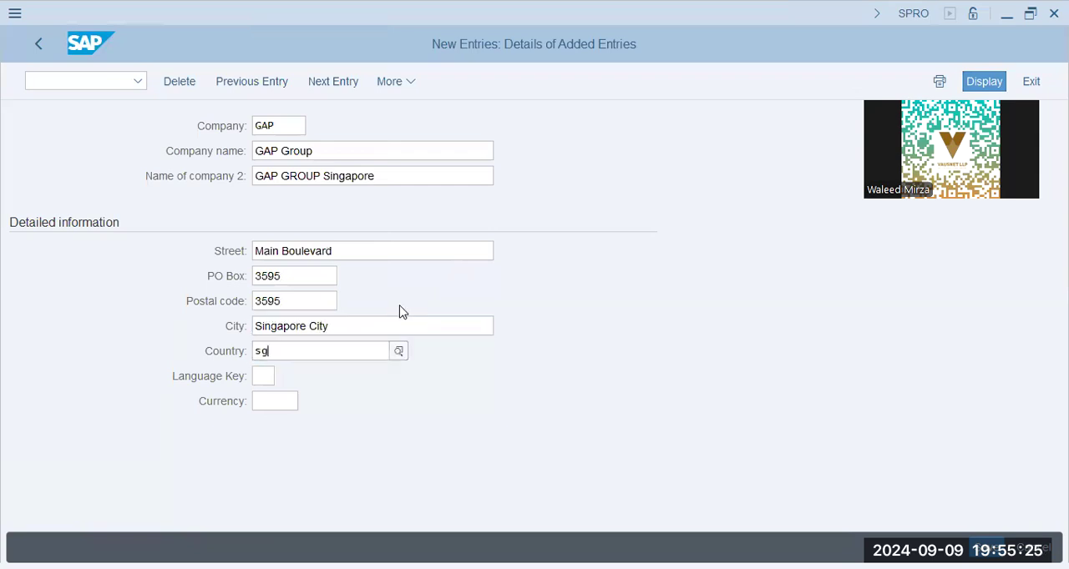
key(Tab)
- Set the company's language key to EN and its currency to SGD
text(e)
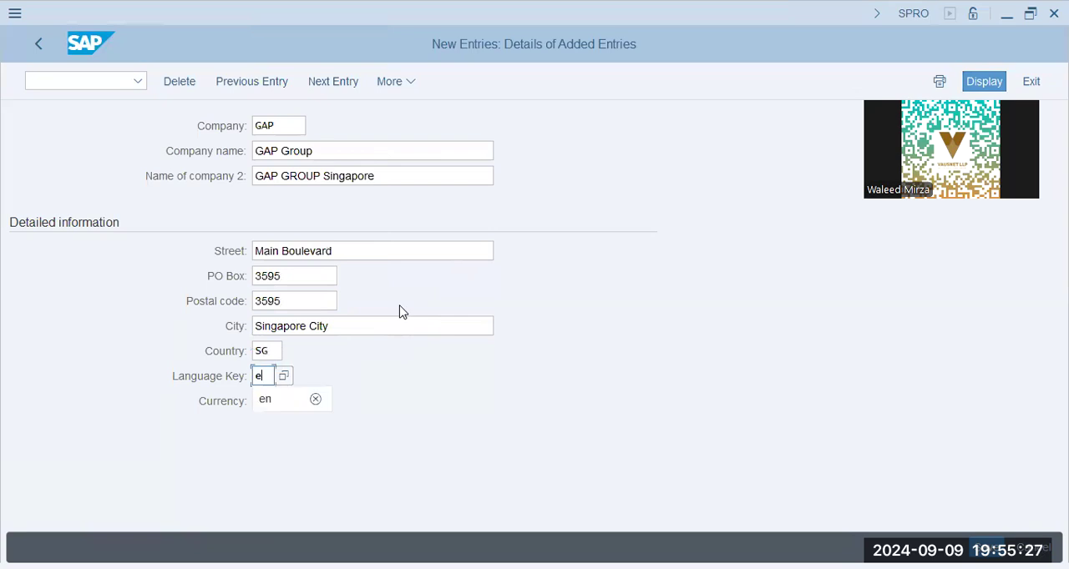
text(n)
key(Tab)
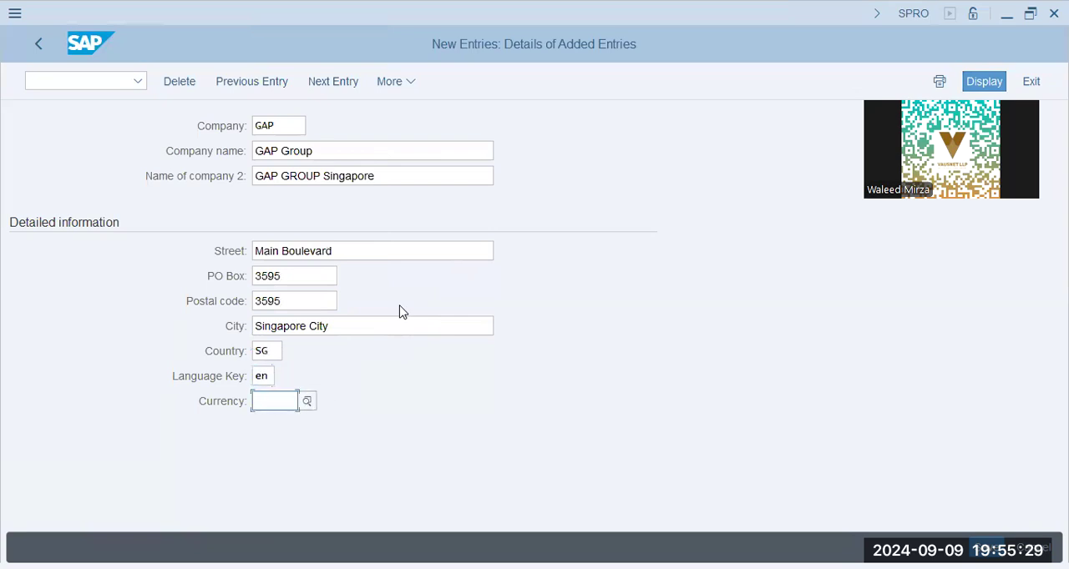
text(sgd)
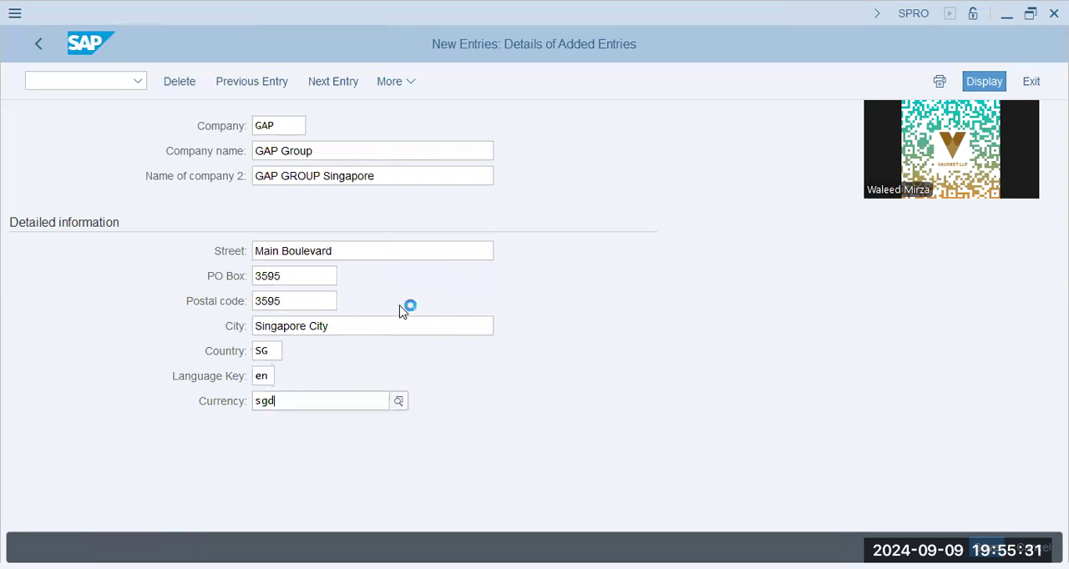
key(Return)
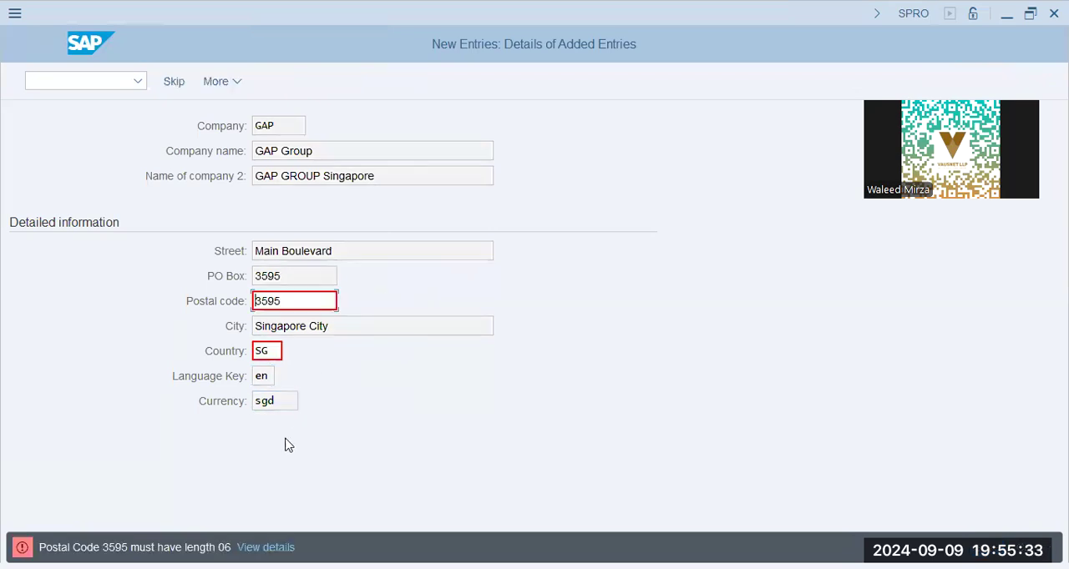
- Extend the postal code to six digits with two trailing zeros and save the company entry
click(294, 302)
text(00)
key(Tab)
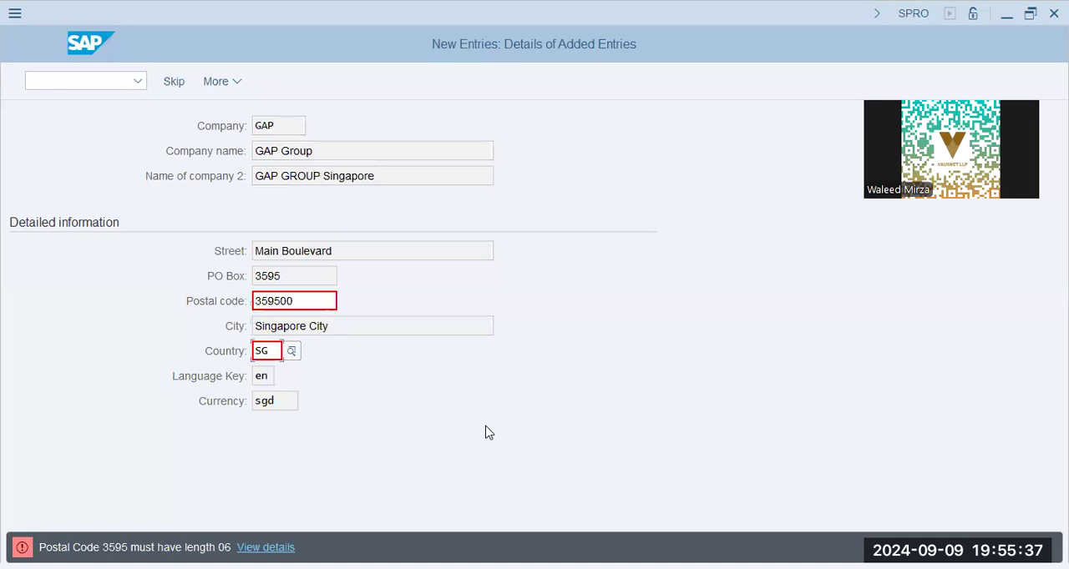
key(Return)
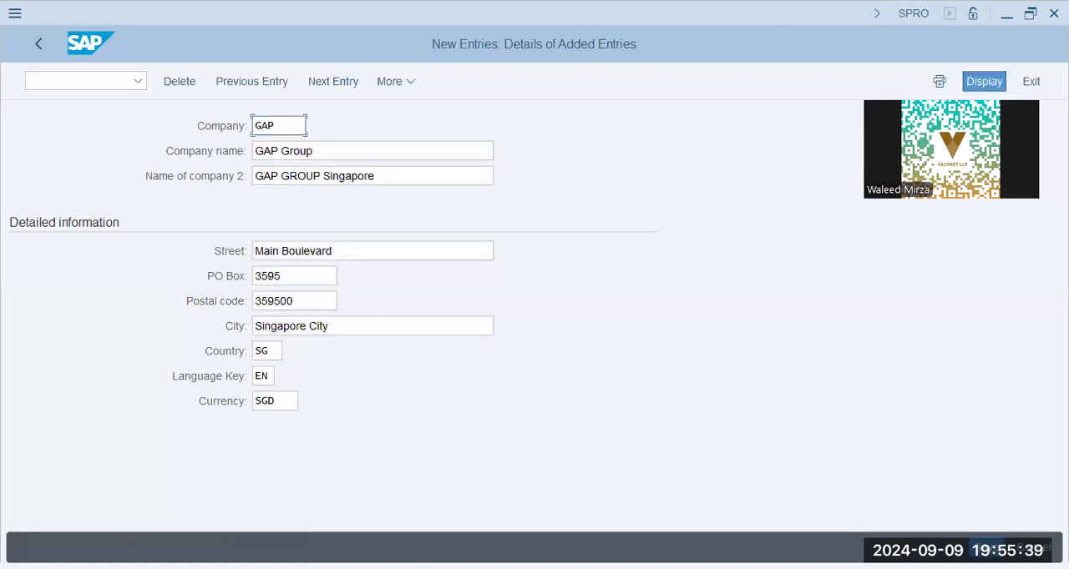
key(ctrl+s)
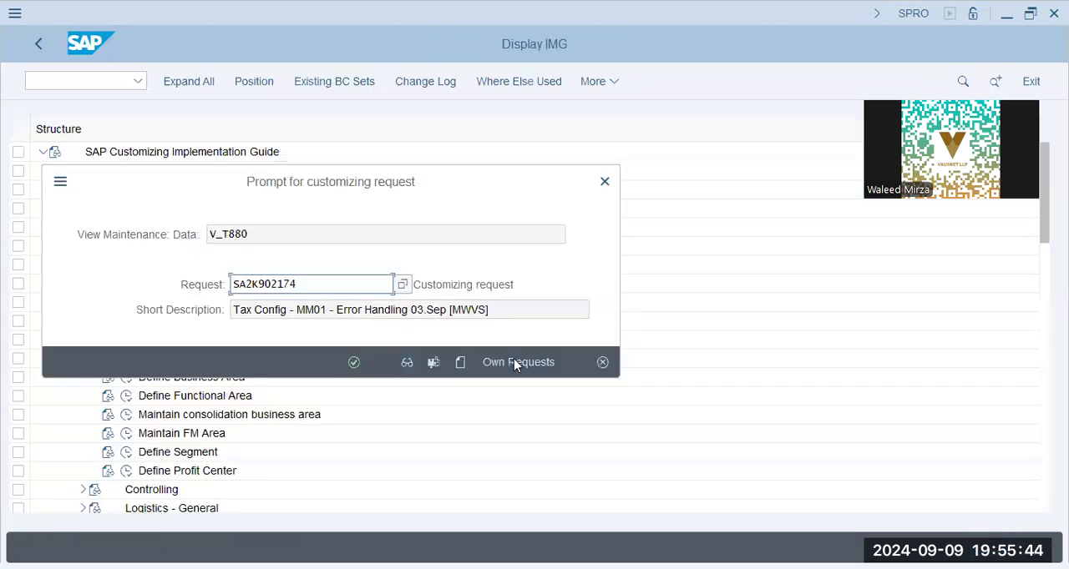
- Create a customizing request described as GAP9 - FICO Config, followed by the two consultants' names and T77 in brackets
click(461, 363)
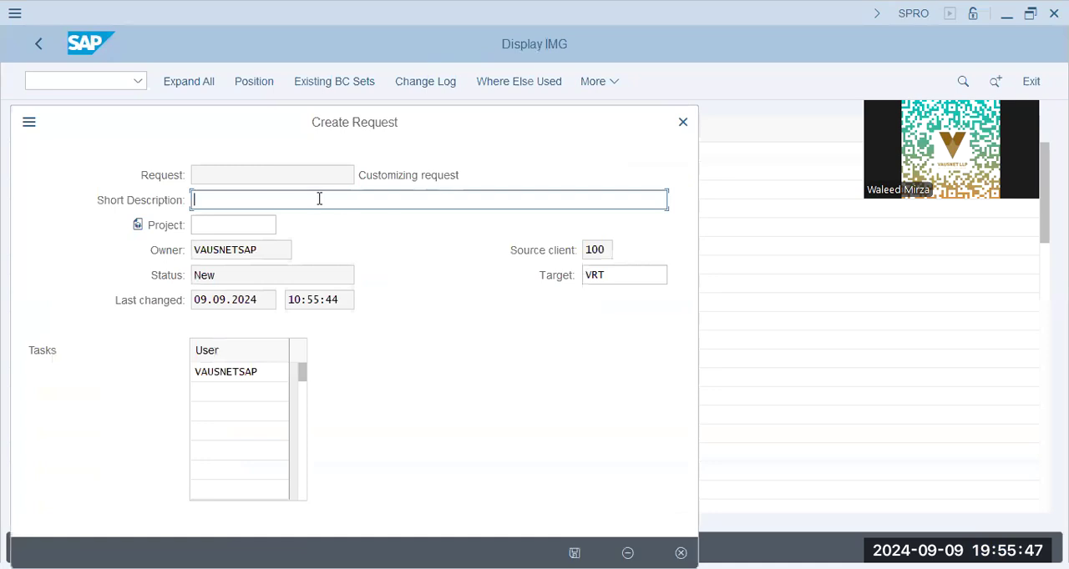
text(GAP)
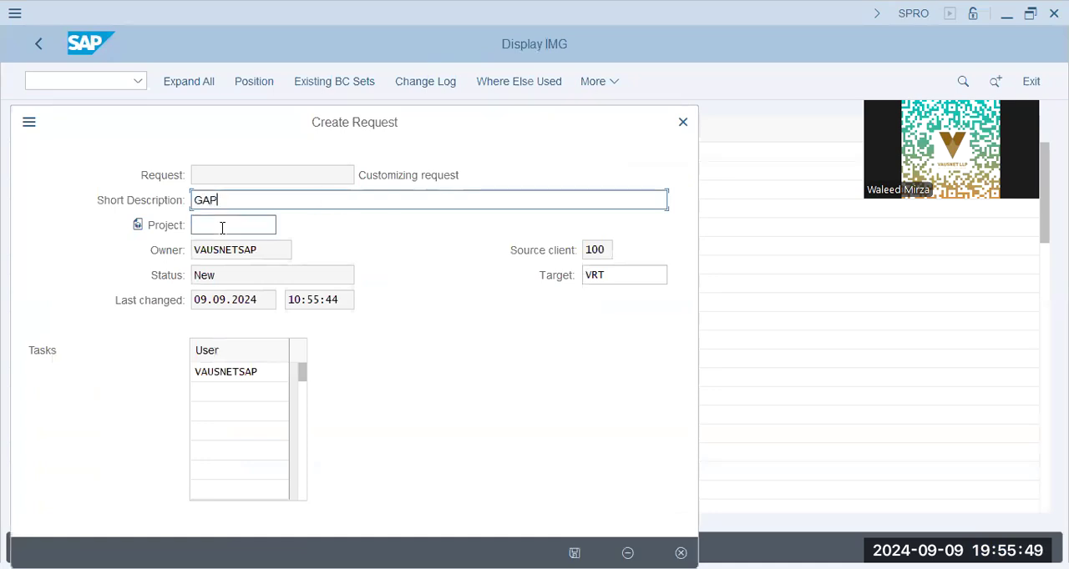
text(9 - FICO CO)
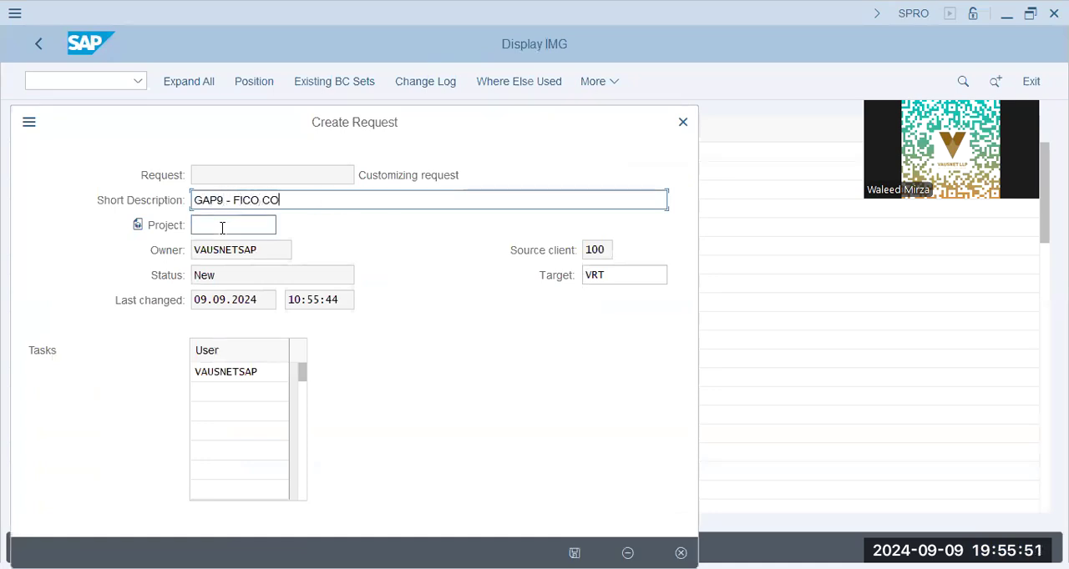
key(BackSpace)
text(onfig - [Jawwa)
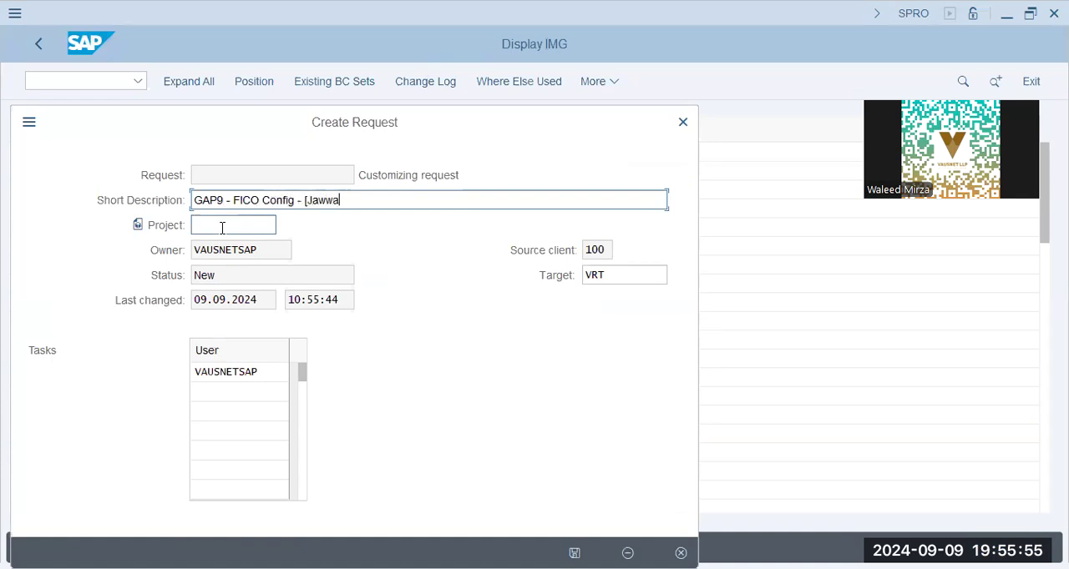
text(d/Noman]\)
key(BackSpace)
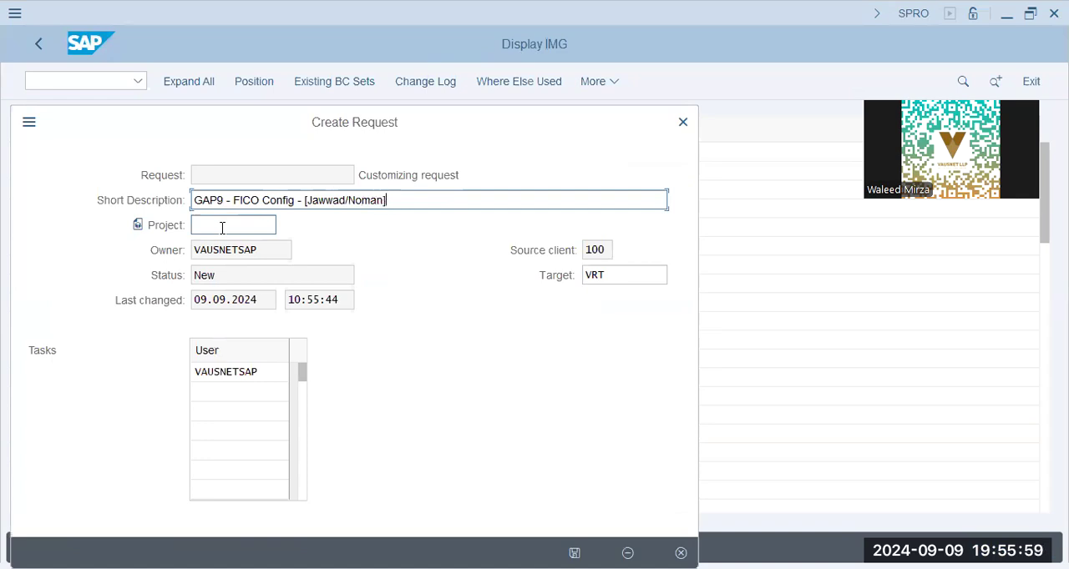
text(-T77])
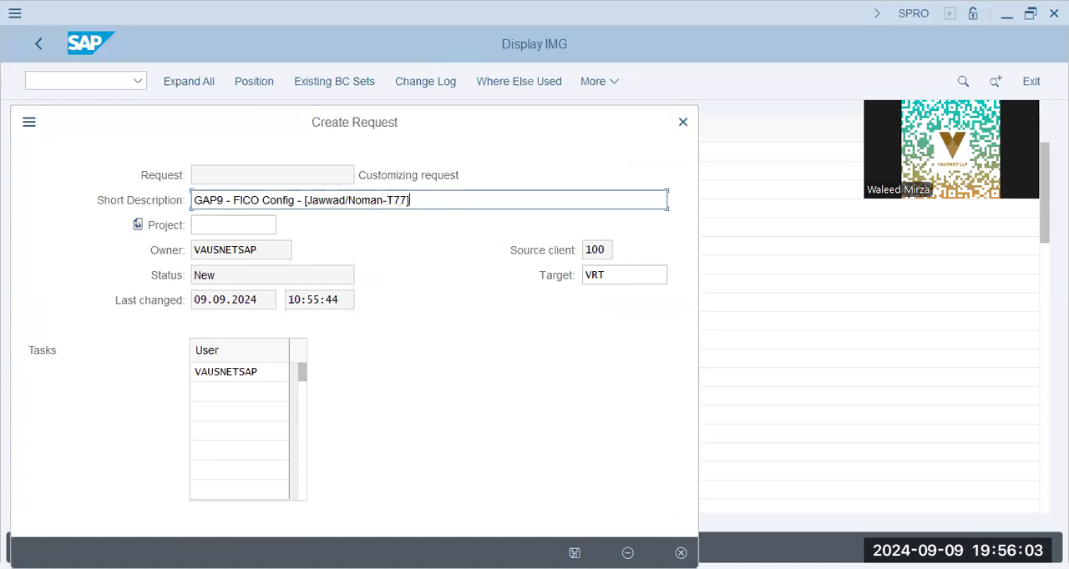
click(575, 552)
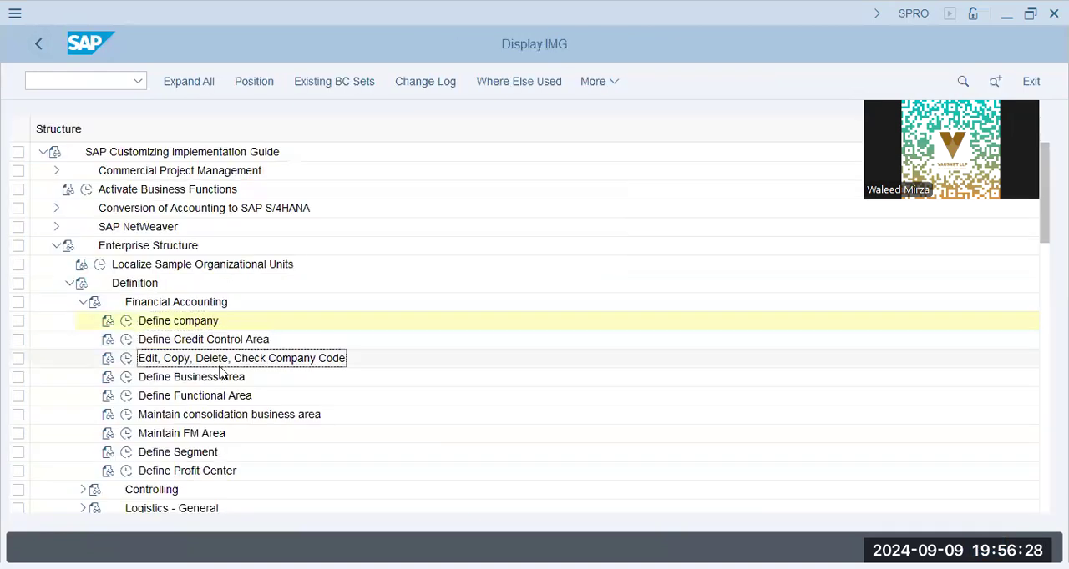
- Open Edit Company Code Data and start a new entry with company code GAP9 and company name GAP9 Dubai Co
click(126, 359)
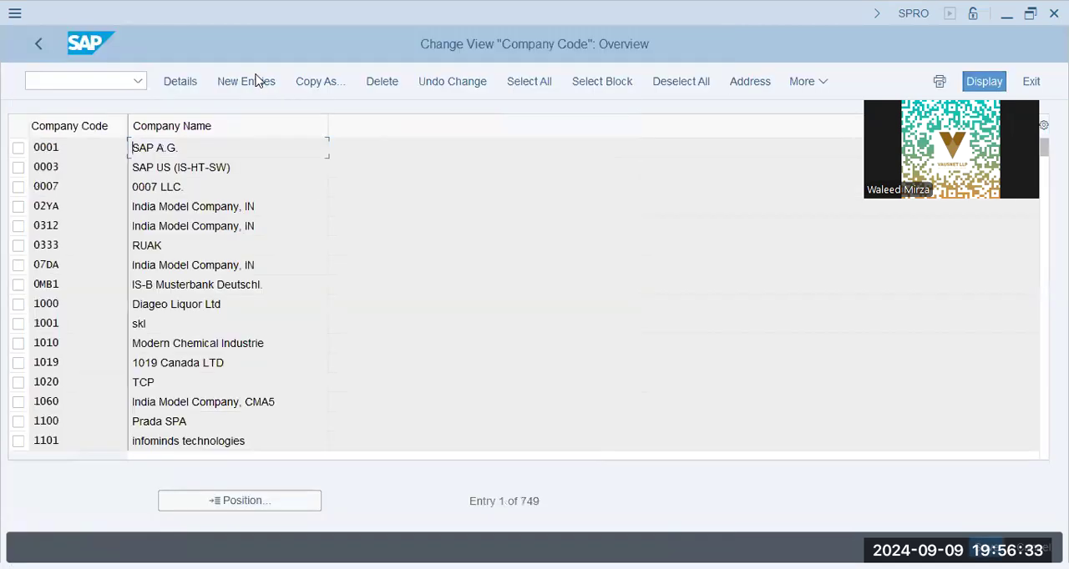
click(257, 79)
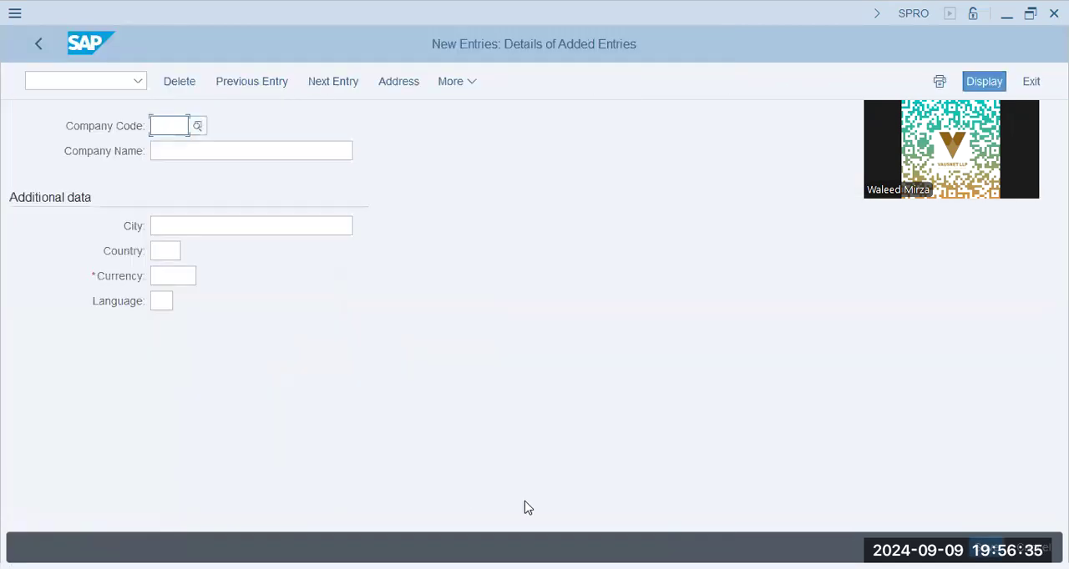
text(GAP9)
key(Tab)
text(GAP9 Dubai )
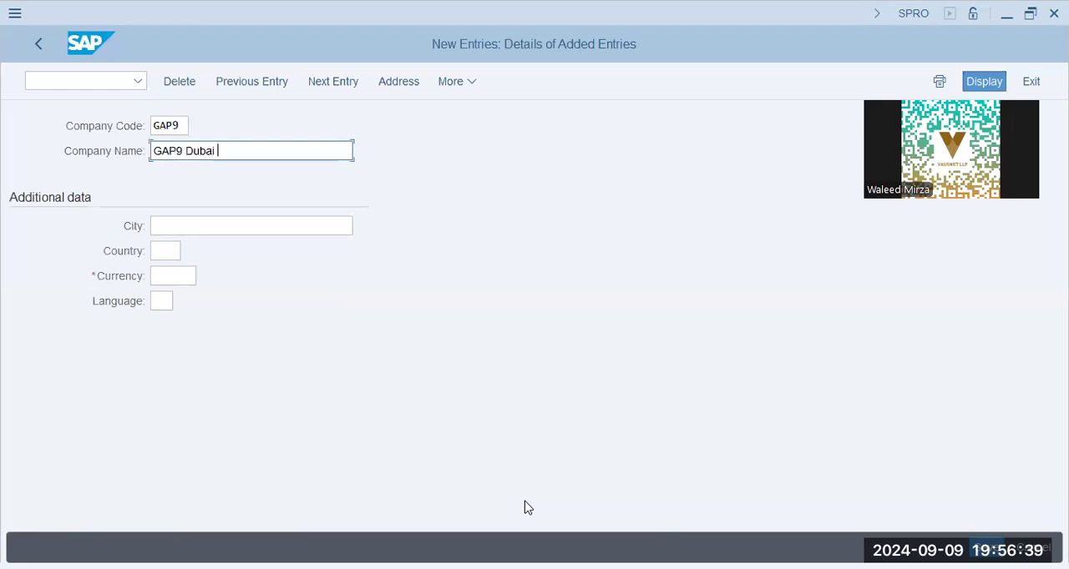
text(Co.)
key(Tab)
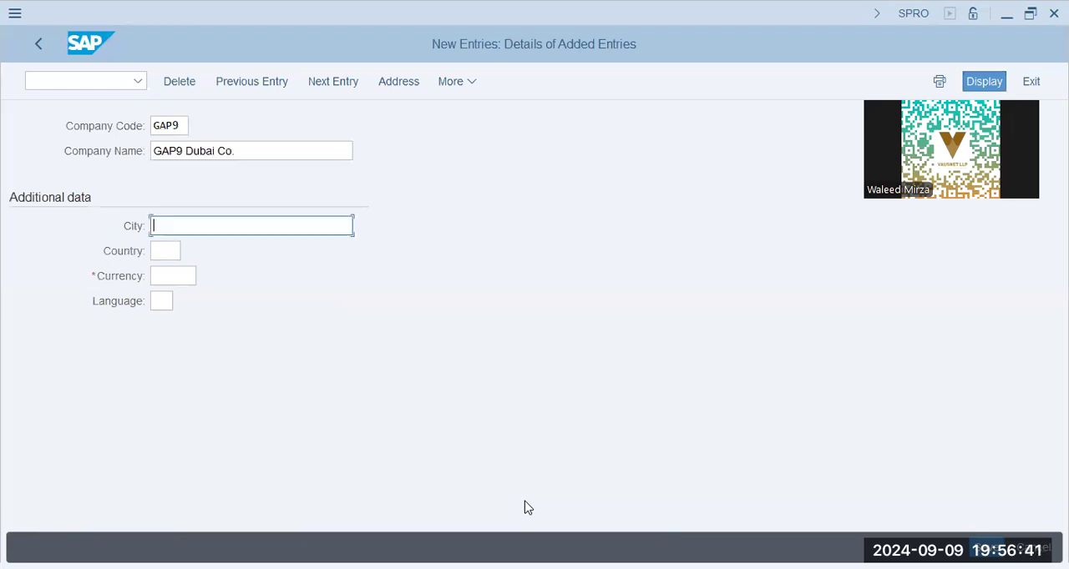
- Set the company code's city to Dubai, country to AE, currency to AED and language to EN
text(Dubai)
key(Tab)
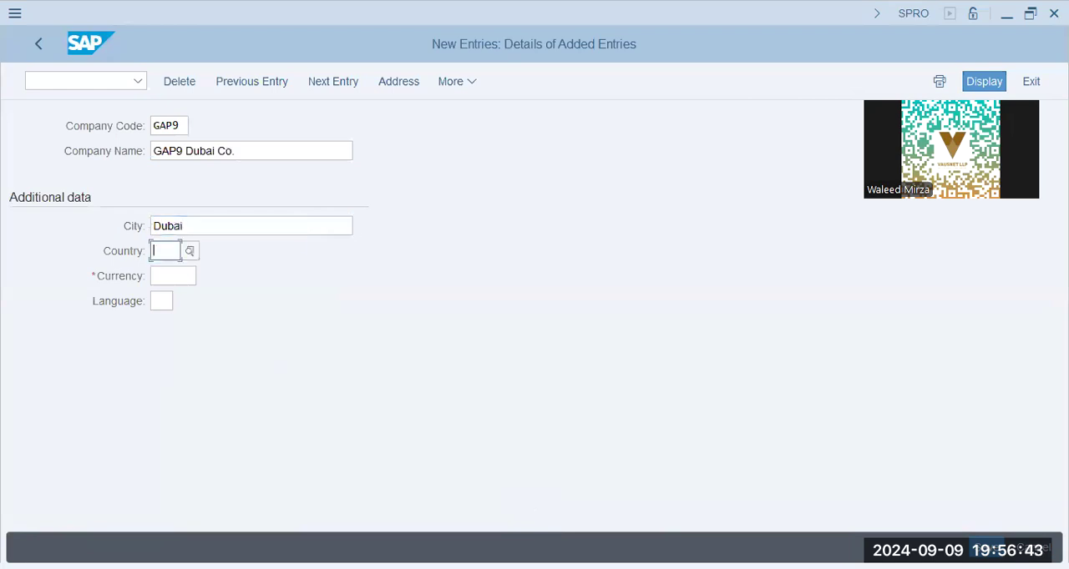
text(ae)
key(Tab)
text(aed)
key(Tab)
text(en)
key(Return)
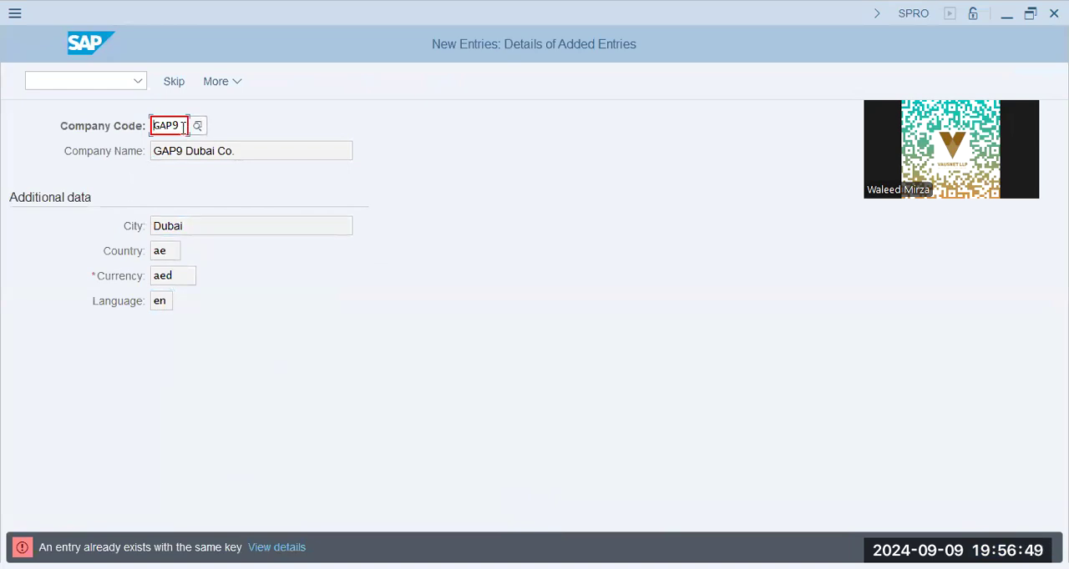
- Change the company code to GAPD and the company name to GAP Dubai Co
drag(184, 125, 15, 120)
text(ga)
key(BackSpace)
key(BackSpace)
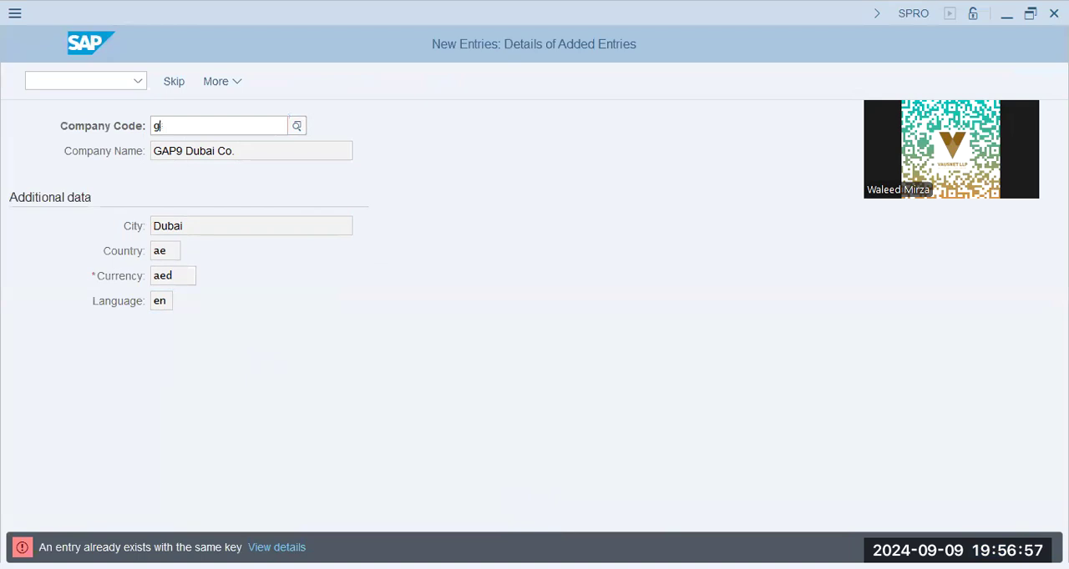
text(GAPD)
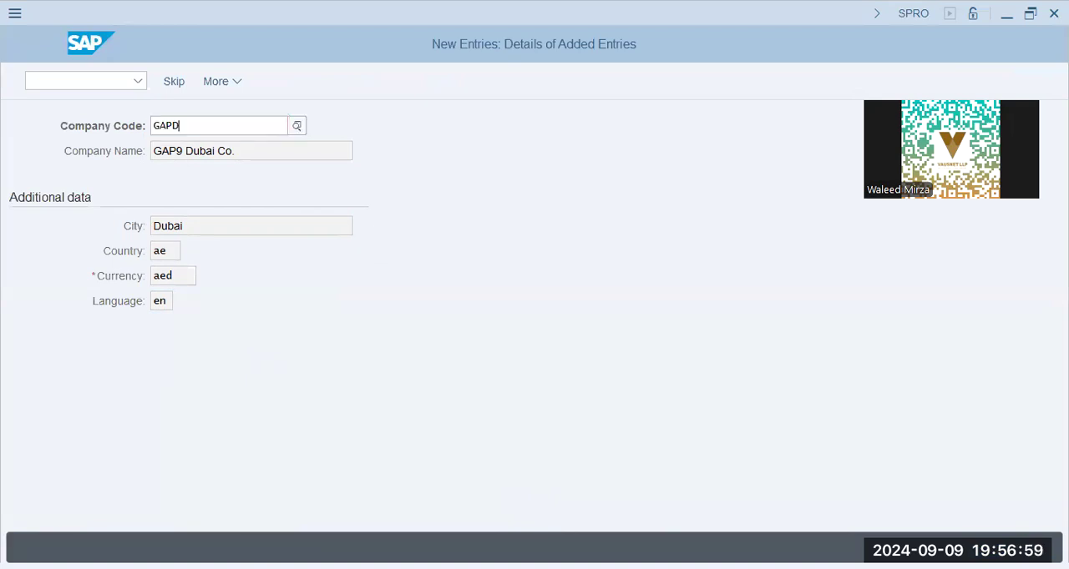
key(Return)
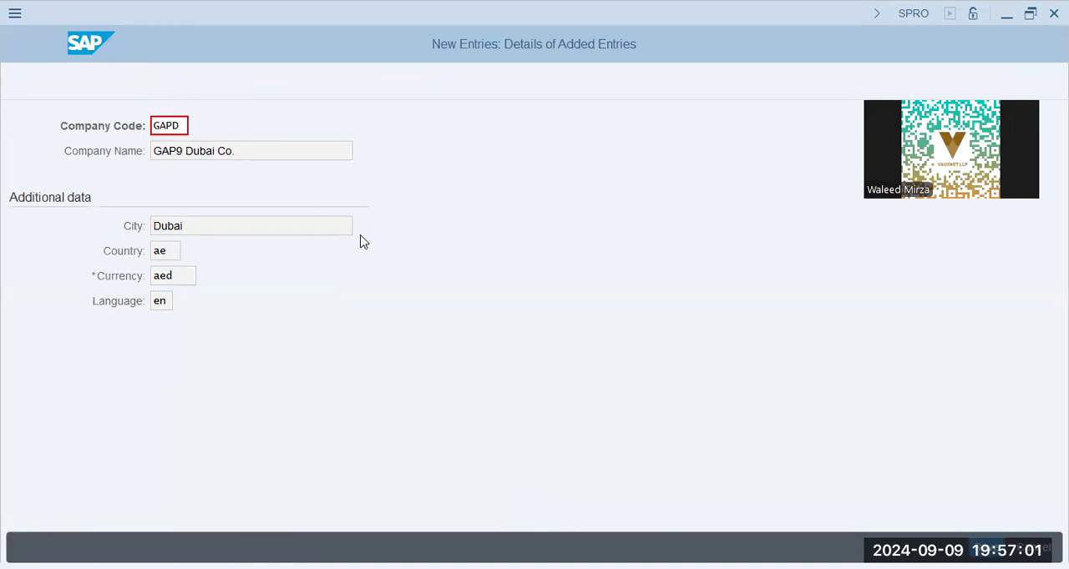
key(Tab)
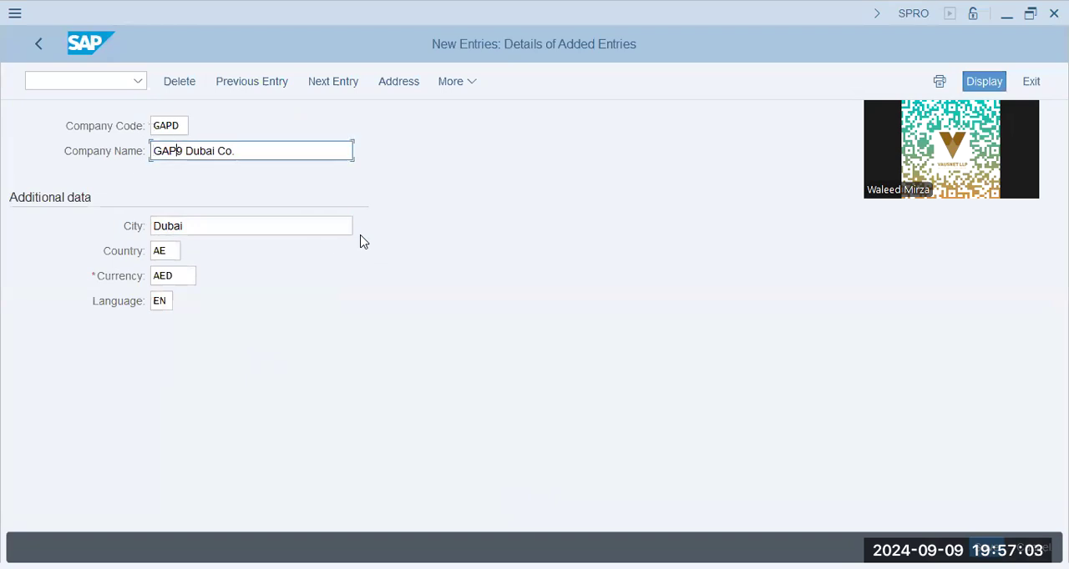
key(Delete)
key(Tab)
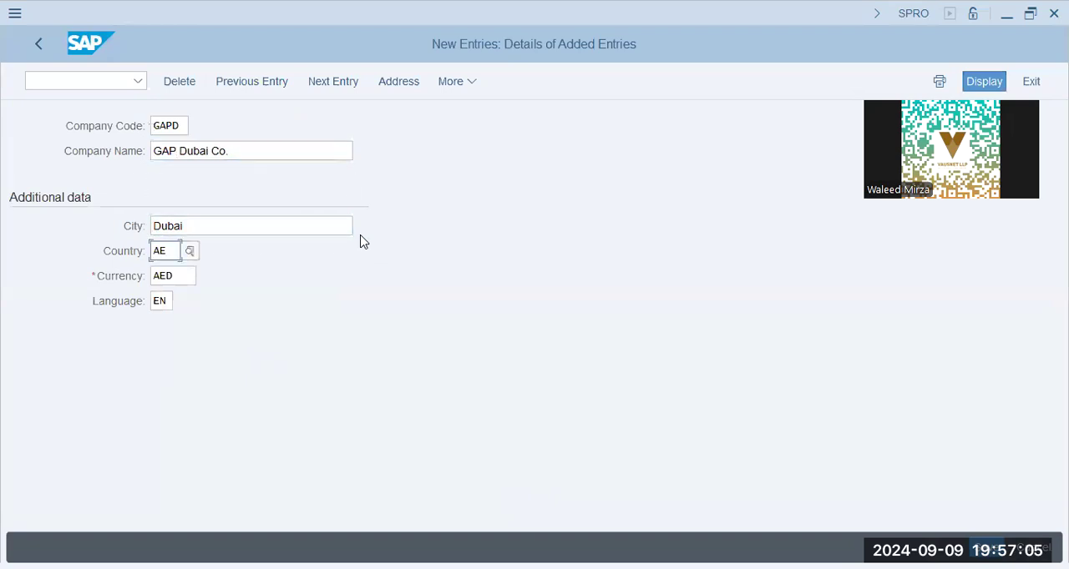
- Save the company code and enter GAPD GAP Dubai and GAPD DUBAI as its address search terms
click(986, 547)
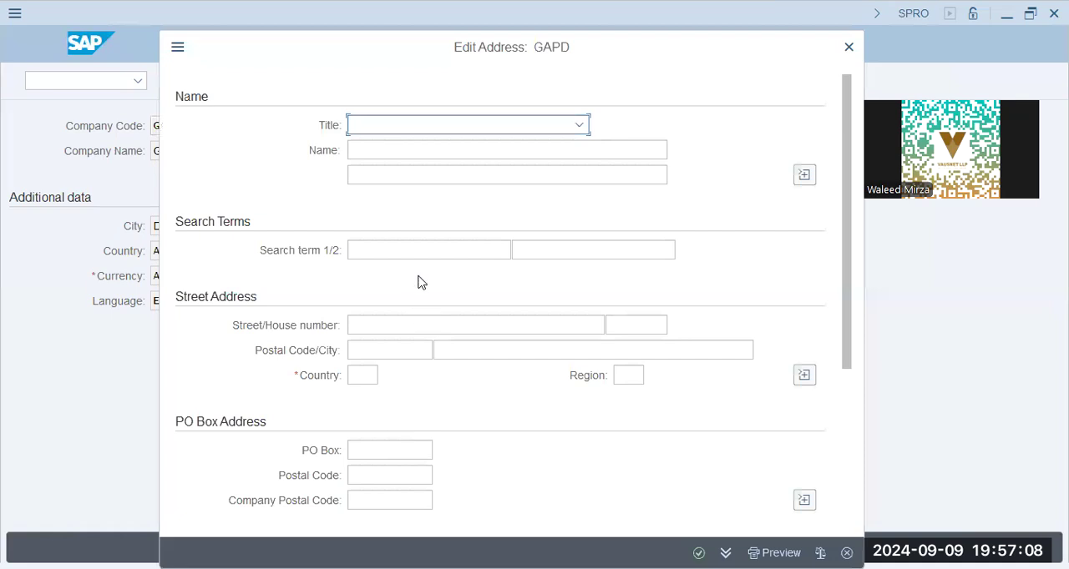
click(382, 250)
text(gapd)
key(BackSpace)
key(BackSpace)
key(BackSpace)
key(BackSpace)
text(GAP)
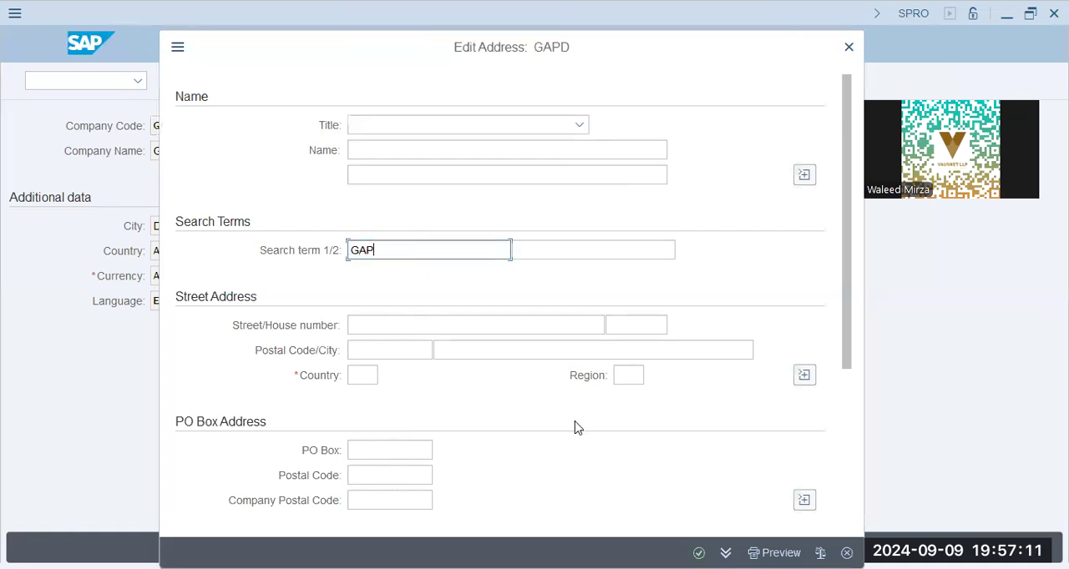
text(D GAP Dubai)
key(Tab)
text(GAPD DUBAI)
- Set the address country to AE, save the company code to the request, and return to the implementation guide
key(Tab)
key(Tab)
key(Tab)
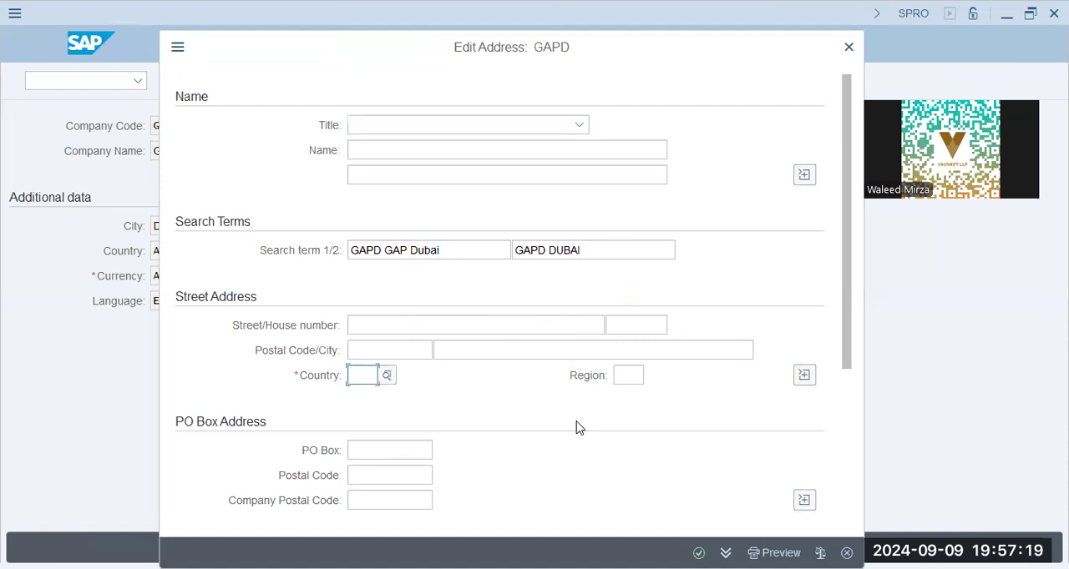
text(AE)
key(Tab)
key(Return)
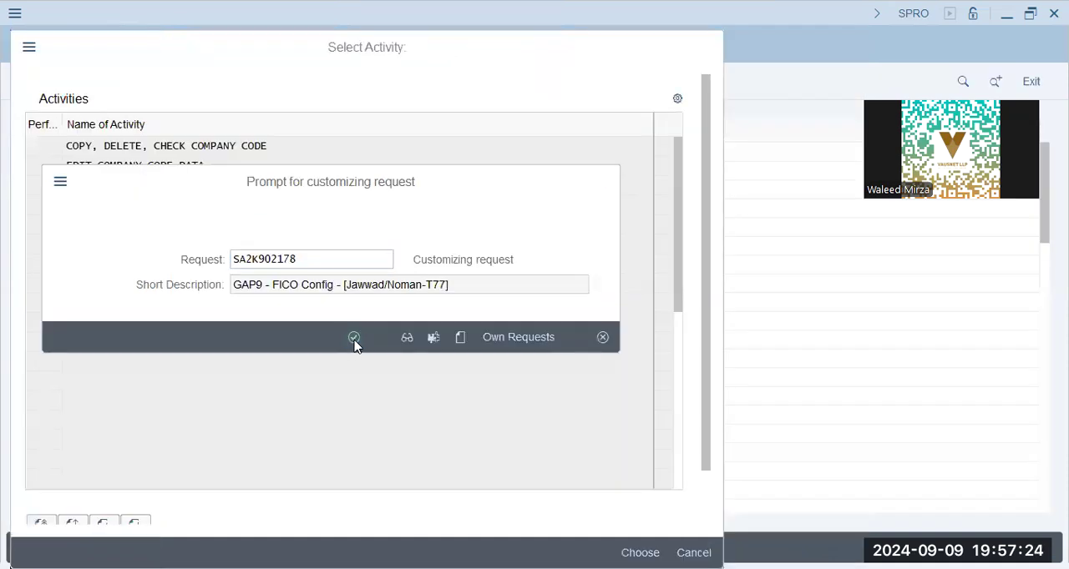
click(354, 342)
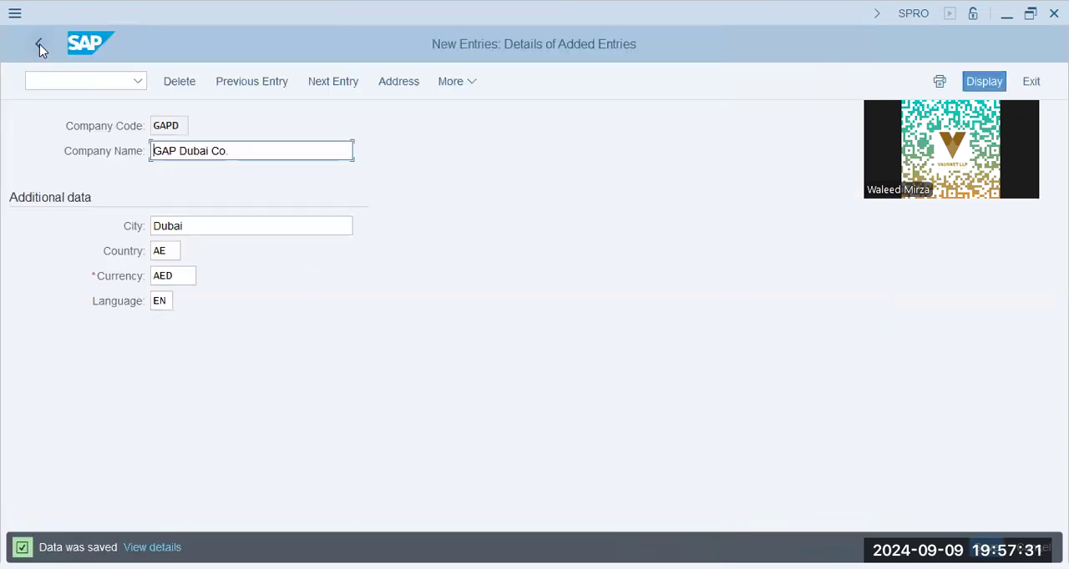
click(40, 44)
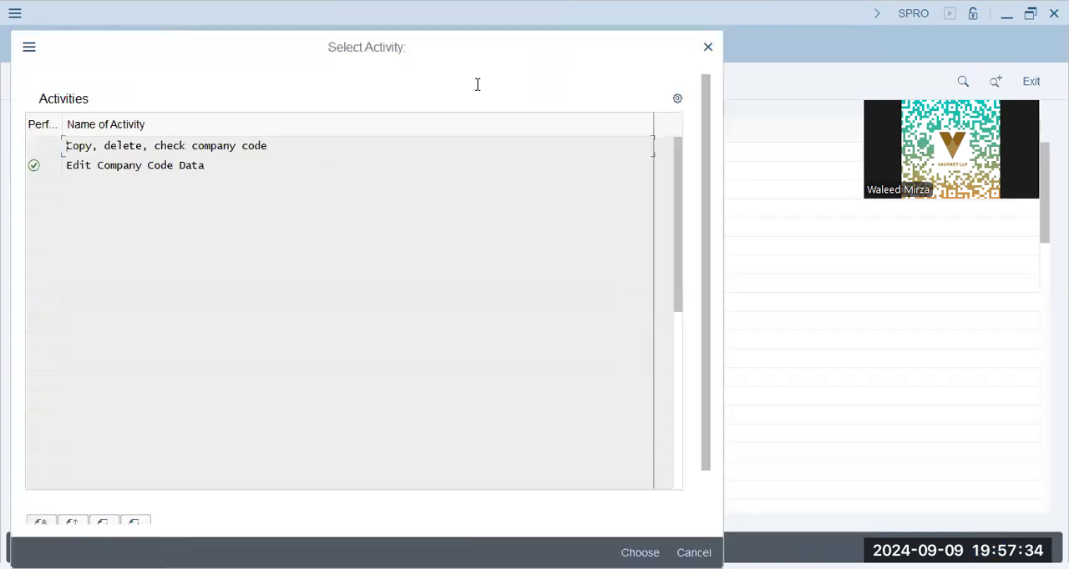
click(708, 47)
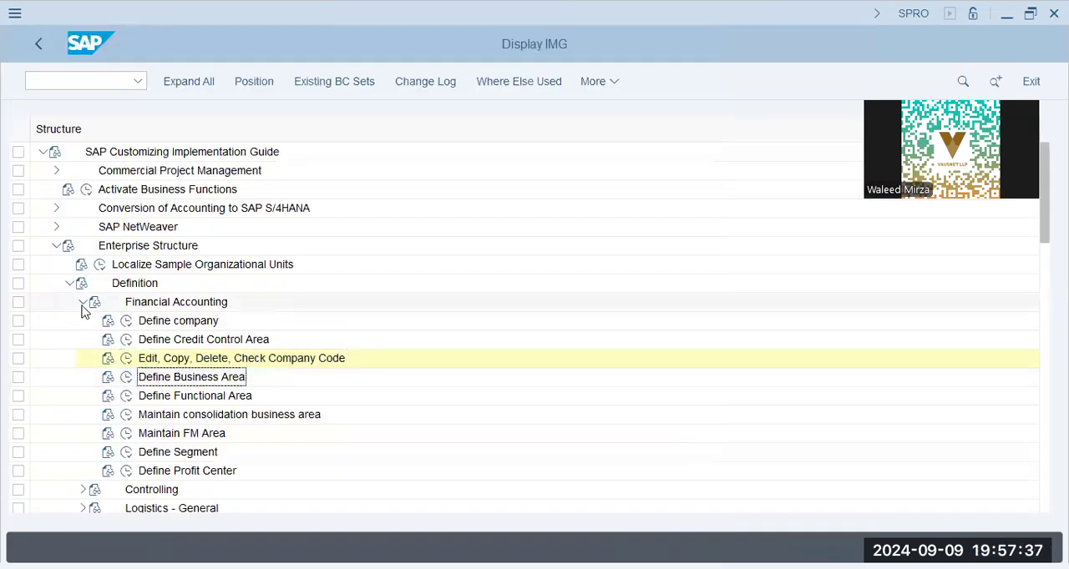
- Collapse the Definition node and expand Financial Accounting under Assignment in the enterprise structure
click(82, 302)
click(69, 284)
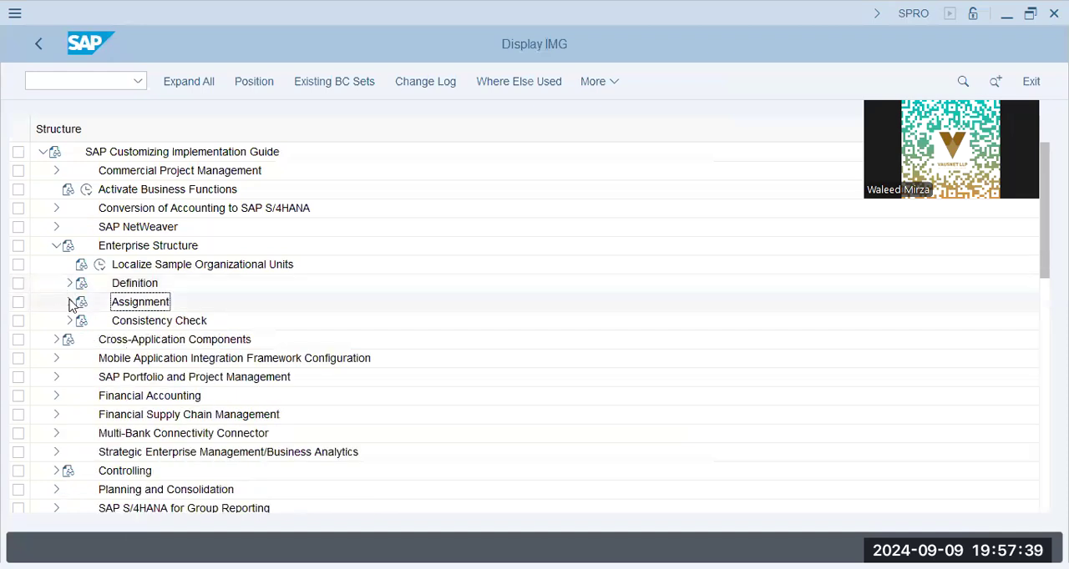
click(69, 301)
click(174, 323)
click(83, 321)
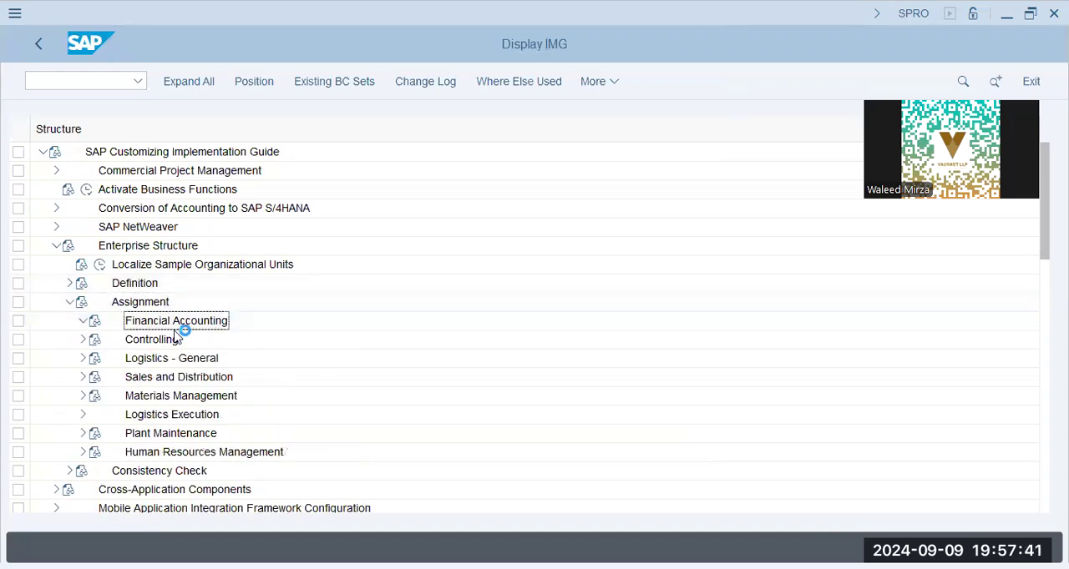
- Open the company code to company assignment under Financial Accounting and position the list at GAP
click(177, 340)
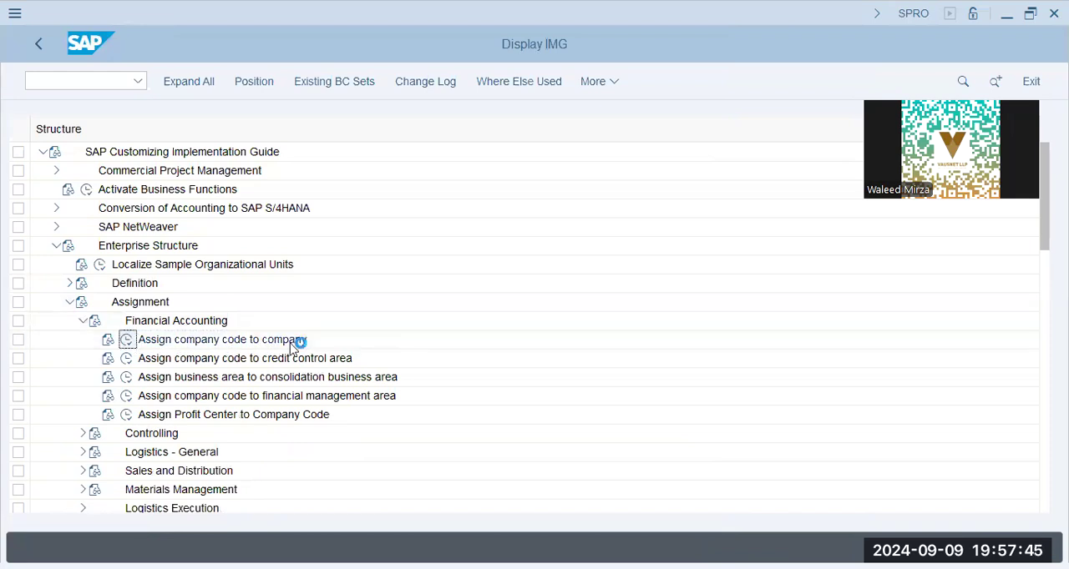
double_click(298, 341)
click(266, 501)
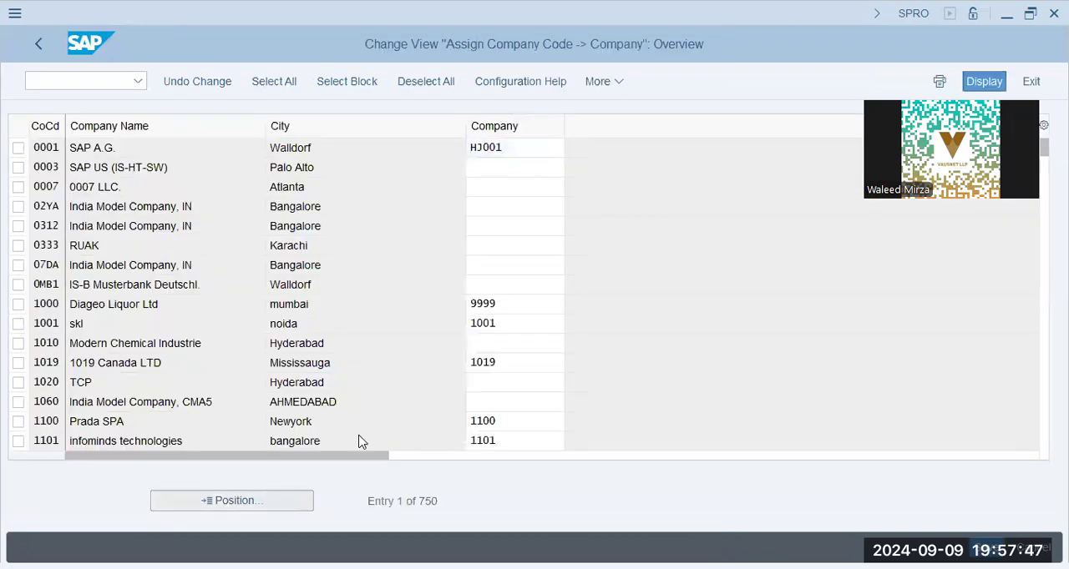
text(GAP)
key(Return)
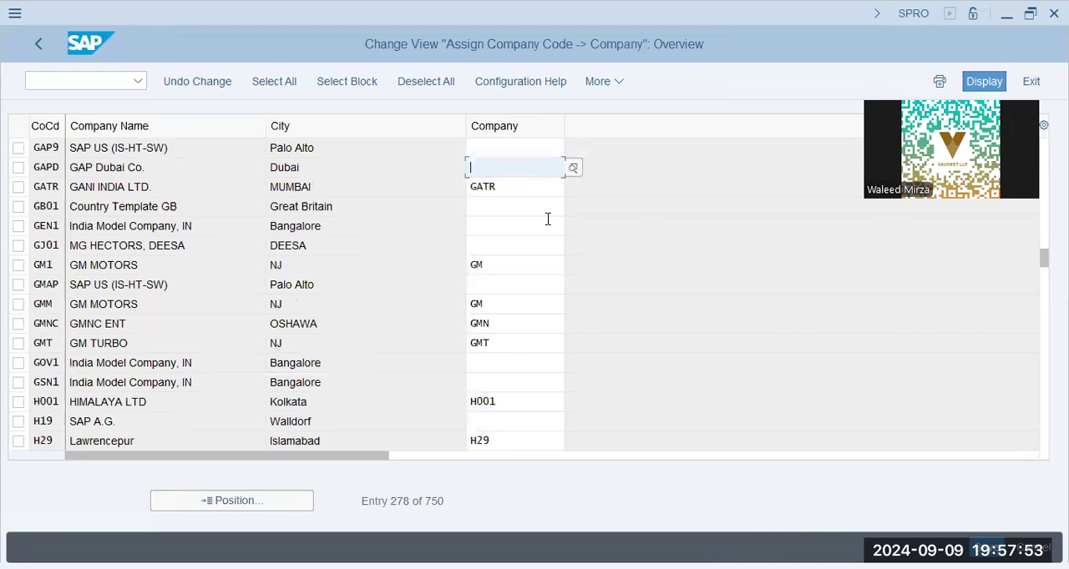
- Assign company GAP to company code GAPD, save it to the customizing request, and return to the implementation guide
text(GAP)
key(Tab)
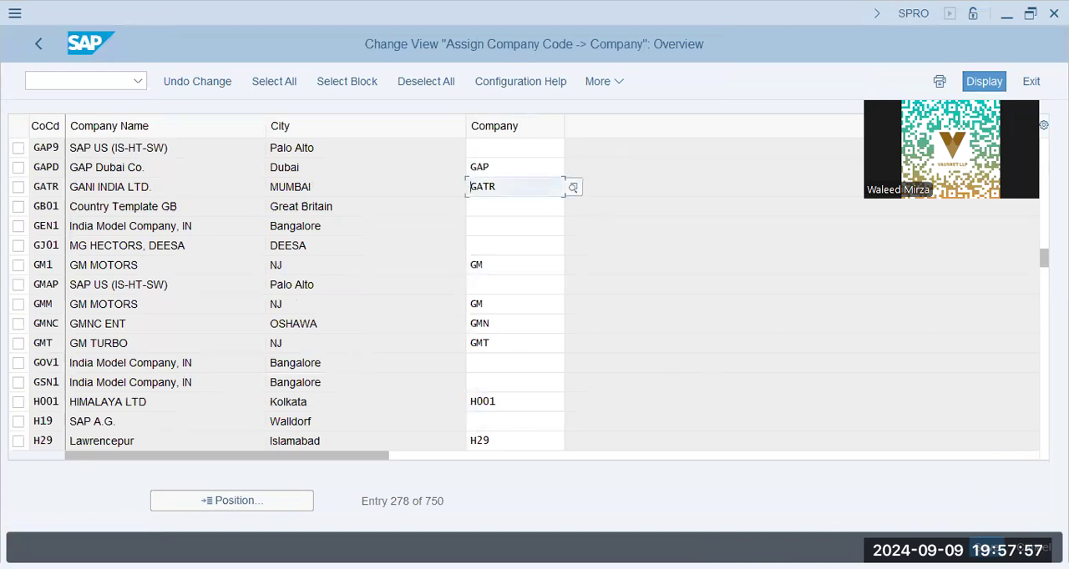
key(Return)
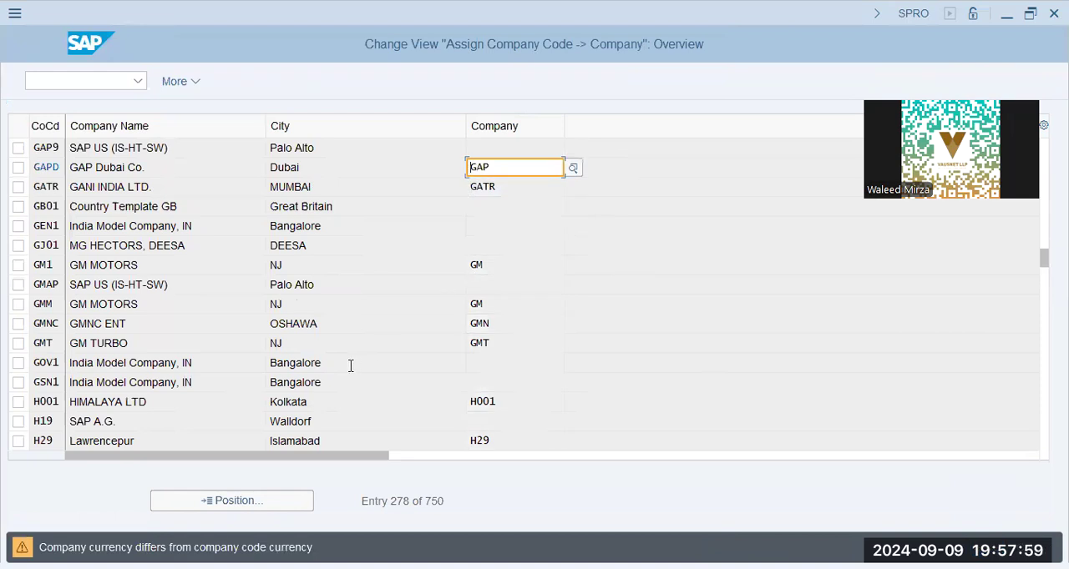
key(Return)
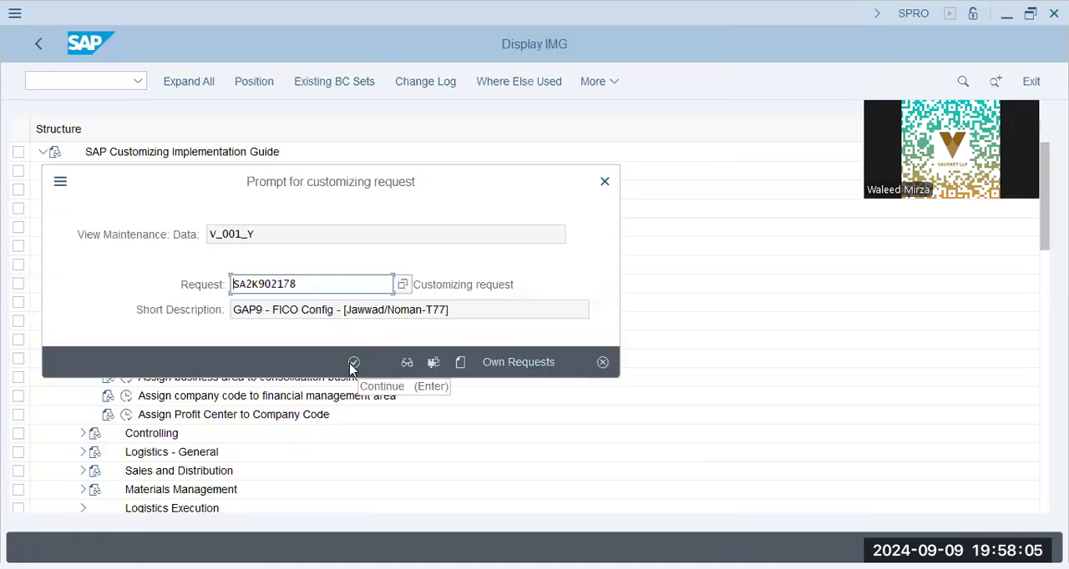
click(353, 364)
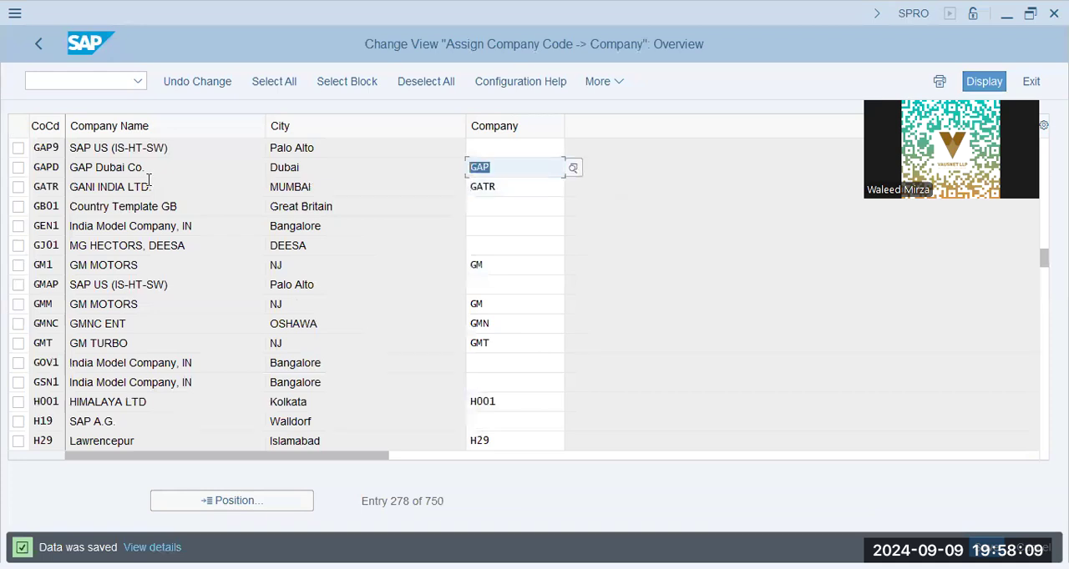
key(shift+Tab)
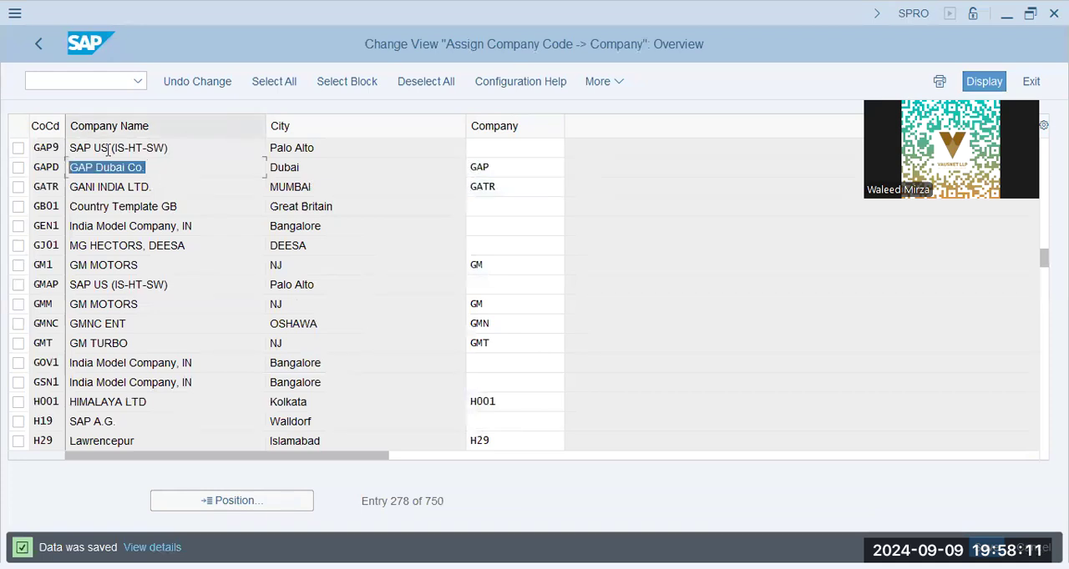
click(41, 43)
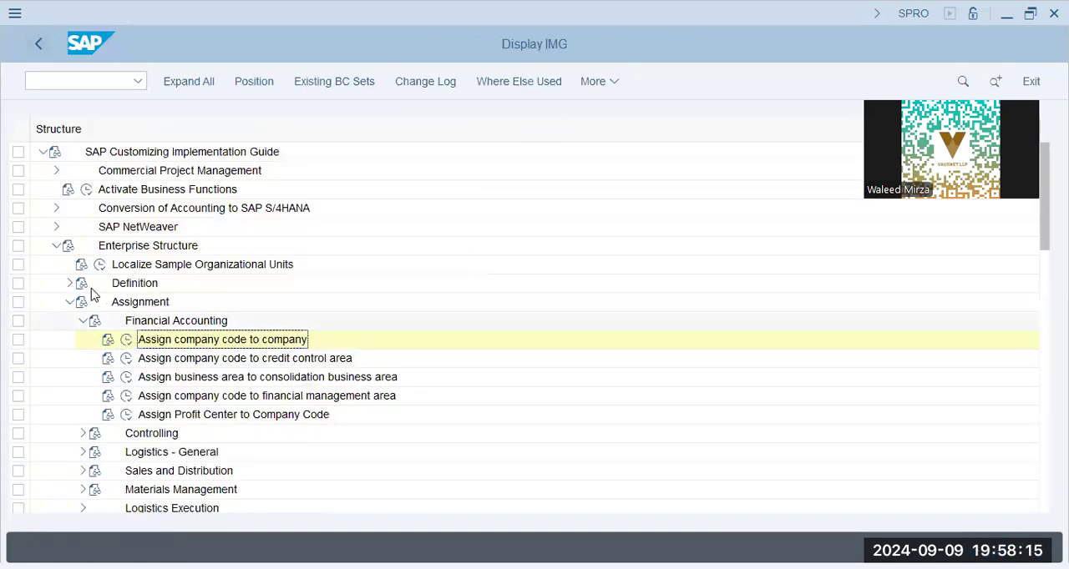
- Collapse Assignment, expand Financial Accounting under Definition, and open the Define Segment activity
click(70, 302)
click(67, 284)
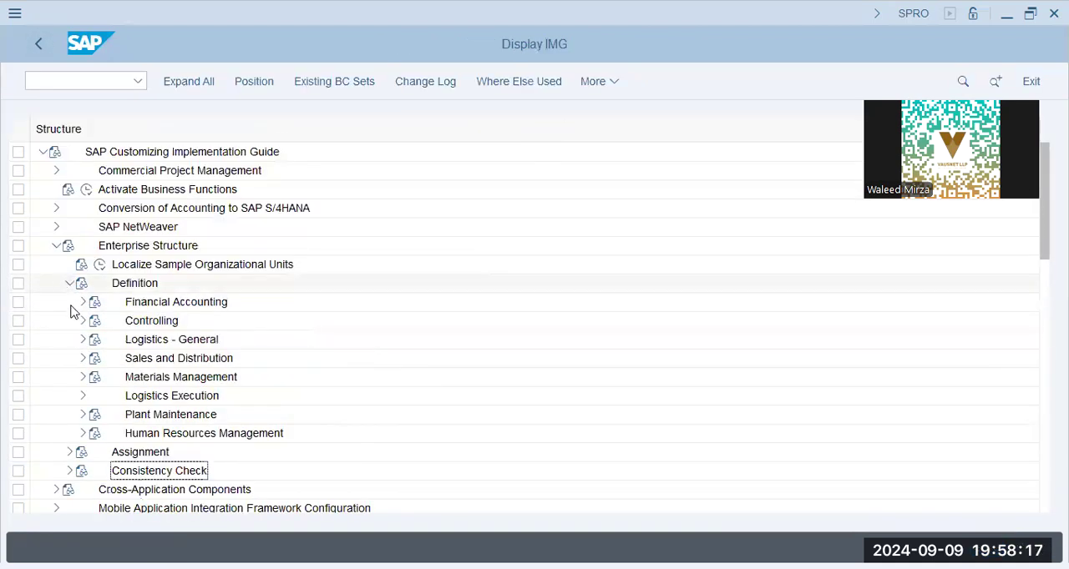
click(82, 302)
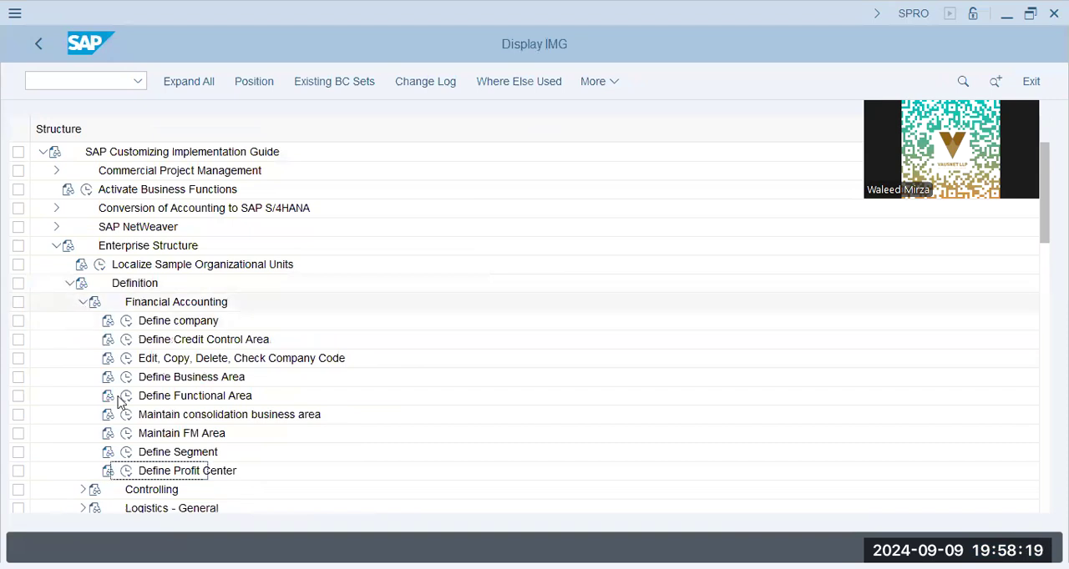
click(126, 455)
click(127, 453)
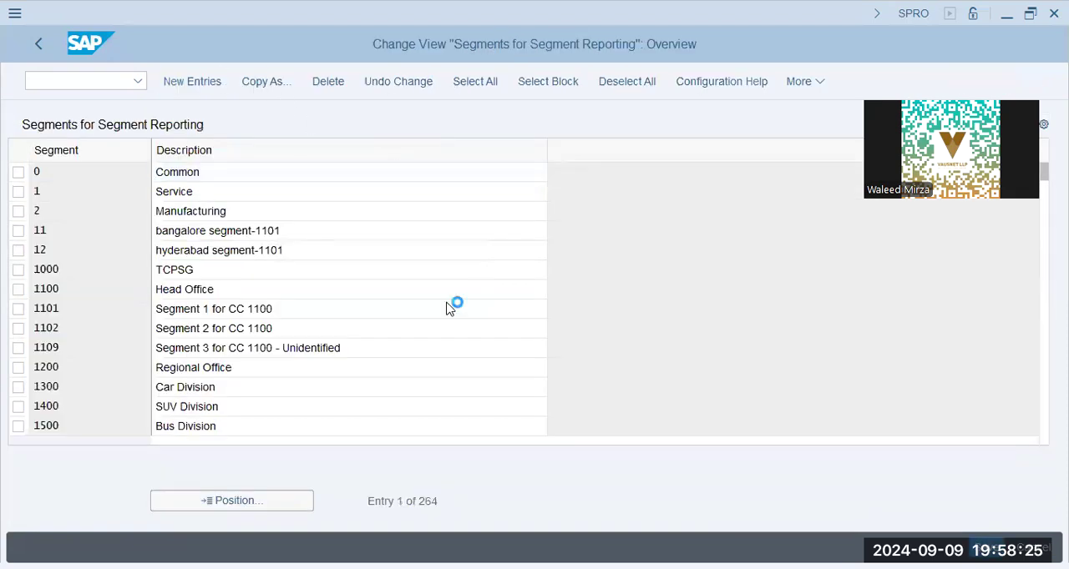
- Create a new segment entry GAPP with the description GAP Group - Passenger Vehicle
text(A)
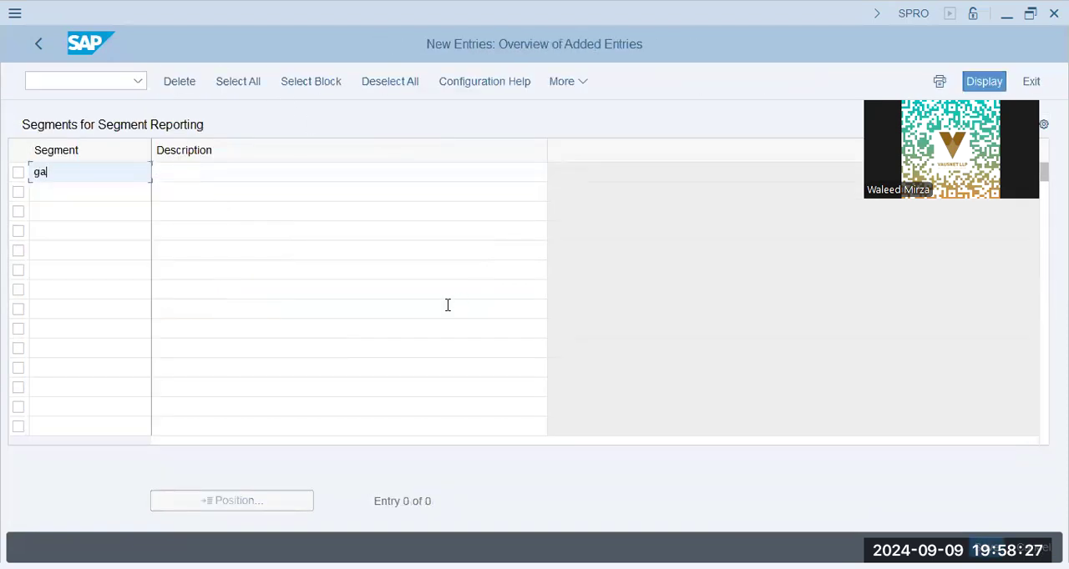
key(BackSpace)
text(SAPP)
key(Tab)
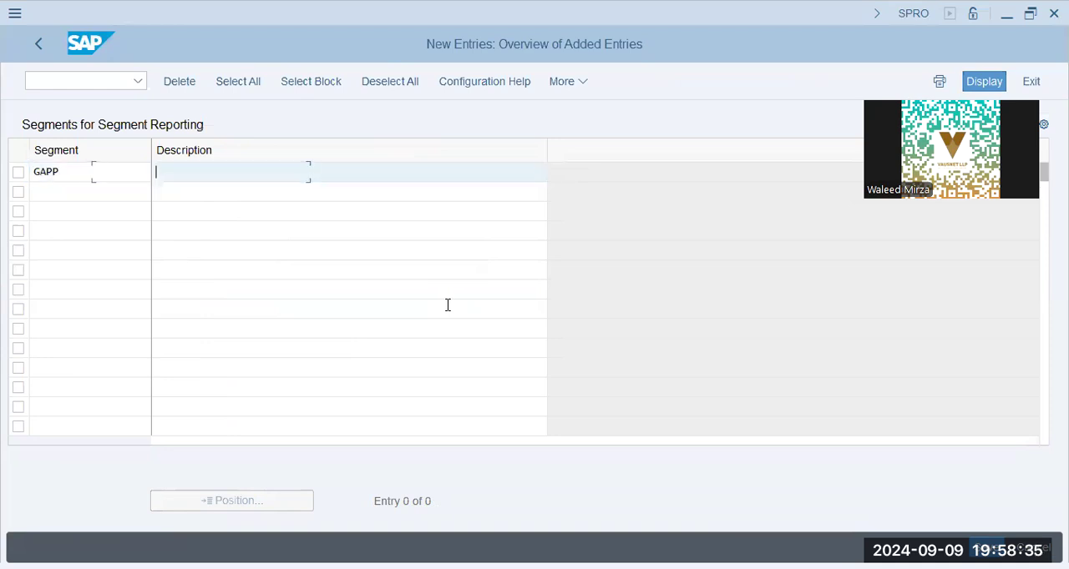
text(GAP Group - Passenger Vehicle)
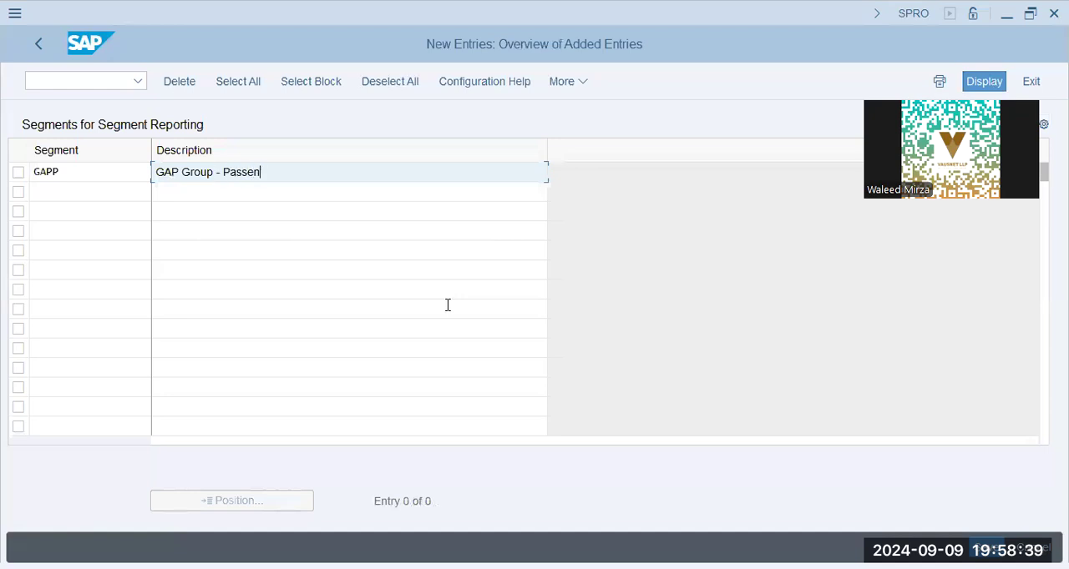
- Add a second segment GSUV with the description GAP Group - SUV Vehicles and validate the entries
key(Tab)
text(GASUV)
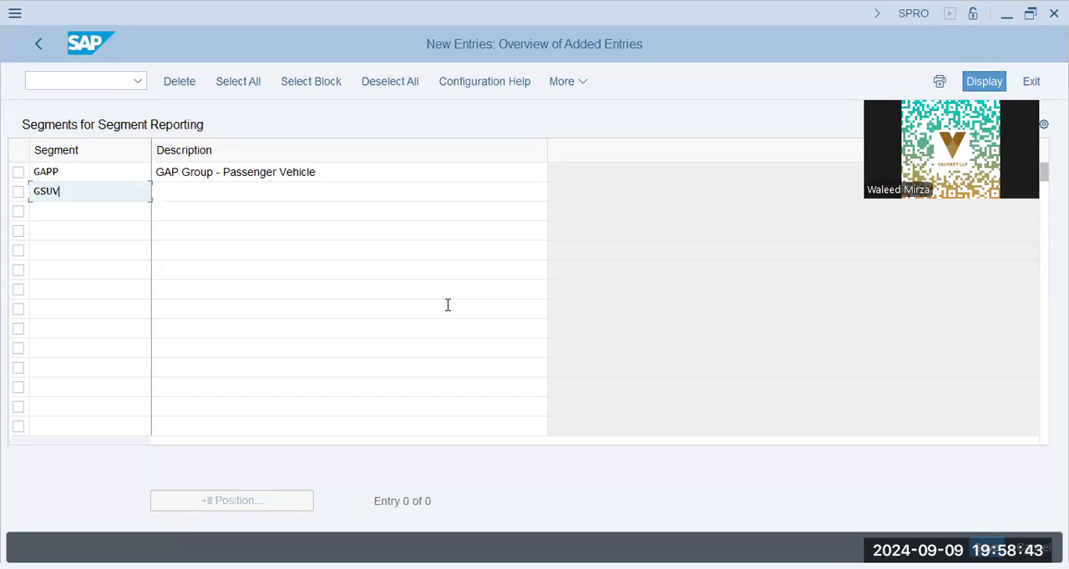
key(Tab)
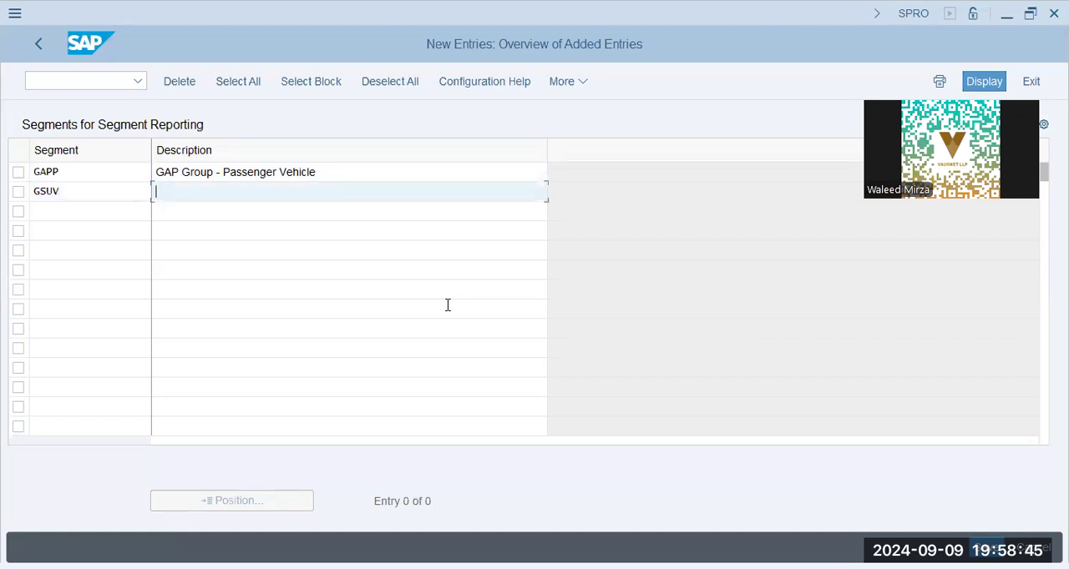
text(GAP Group - SUVEVehicles)
key(Return)
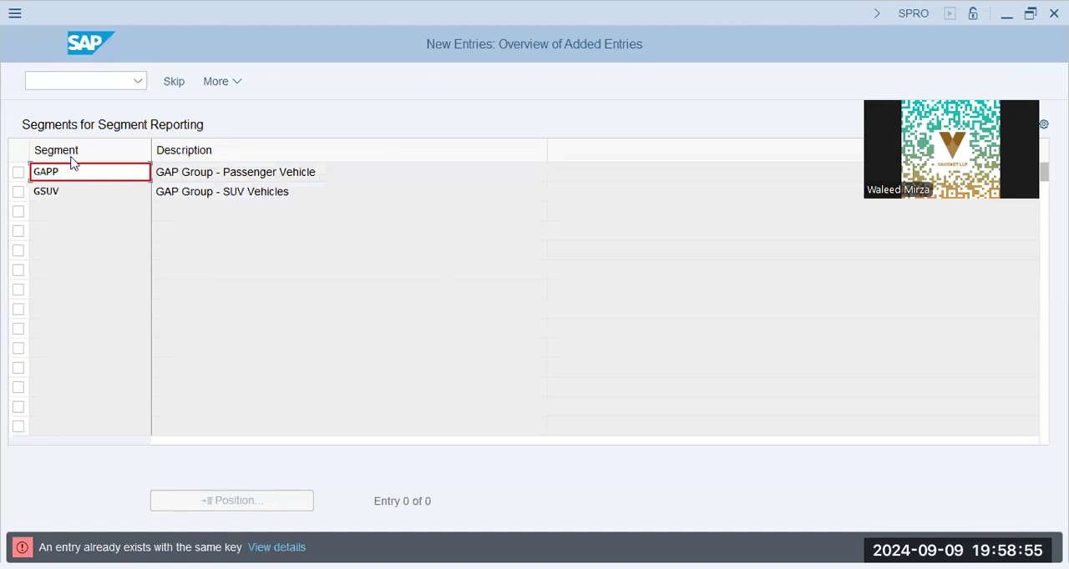
- Change the passenger vehicle segment's key to GDPP and save both segments to the customizing request
key(BackSpace)
key(BackSpace)
key(BackSpace)
text(D)
key(Return)
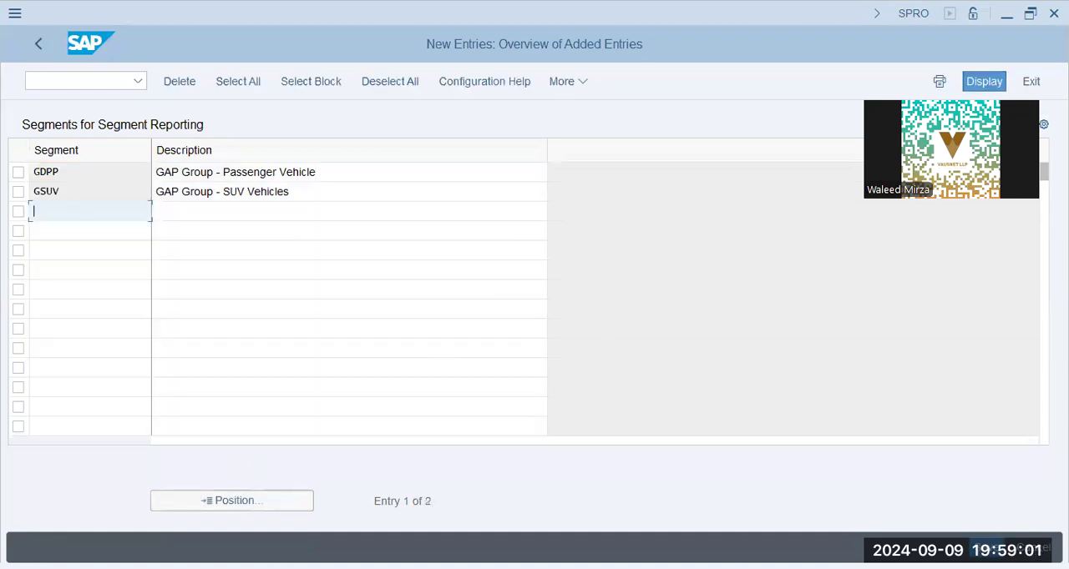
click(986, 549)
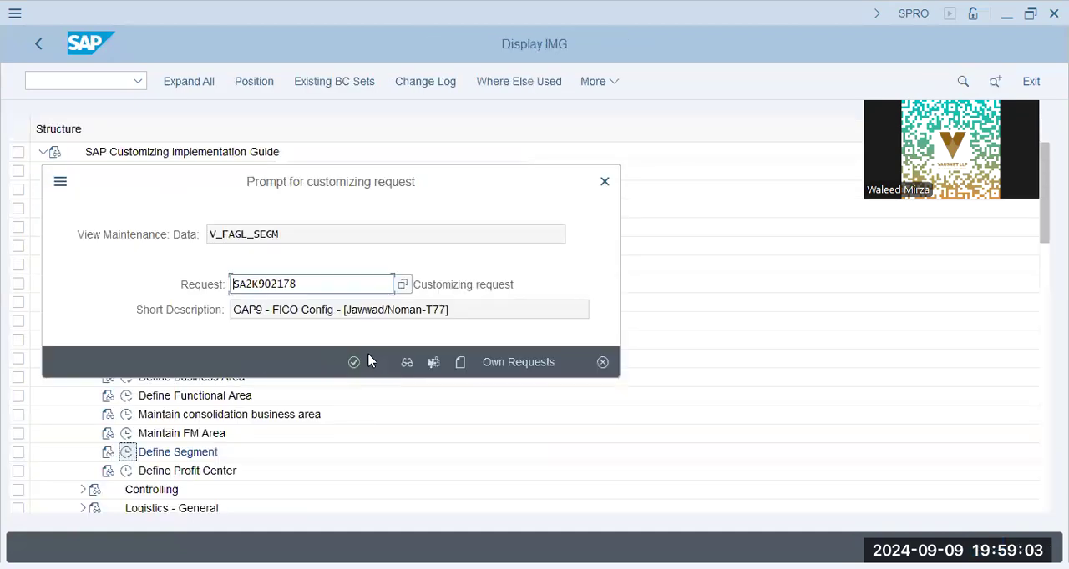
click(354, 362)
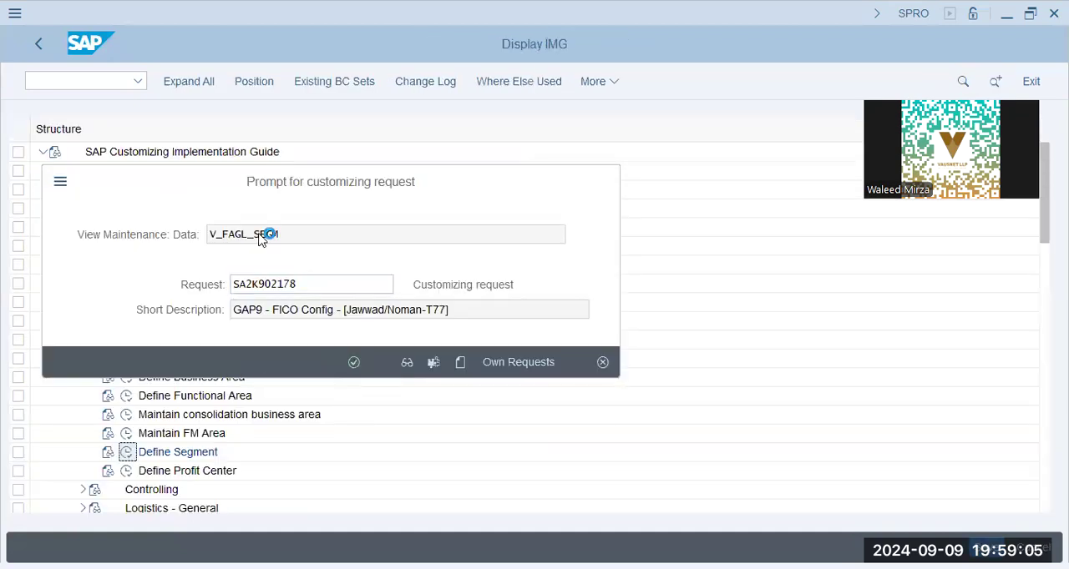
- Leave the segment maintenance, return to the implementation guide, and collapse the Definition node
click(330, 173)
click(328, 213)
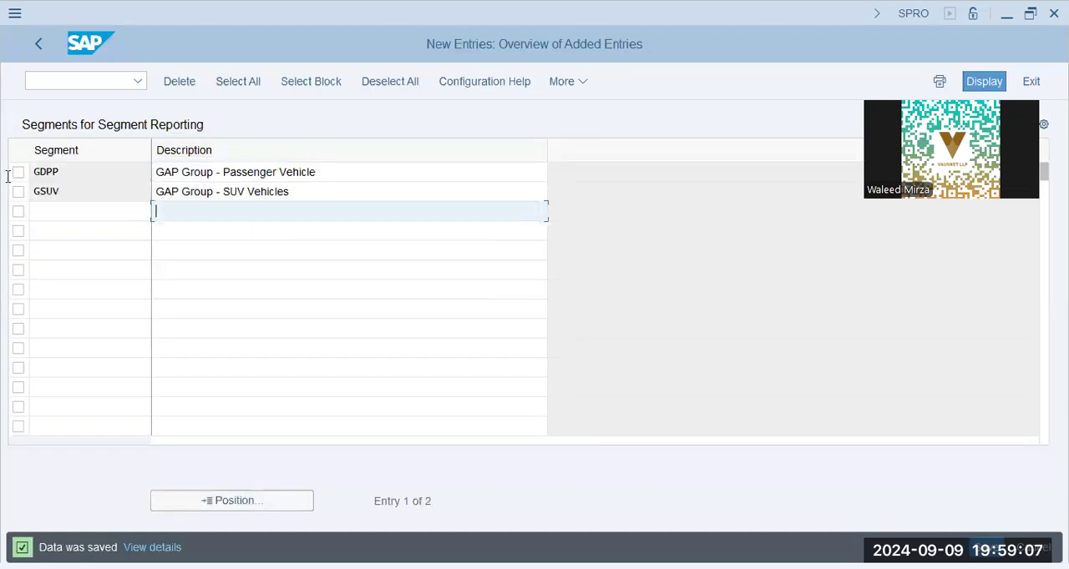
click(354, 191)
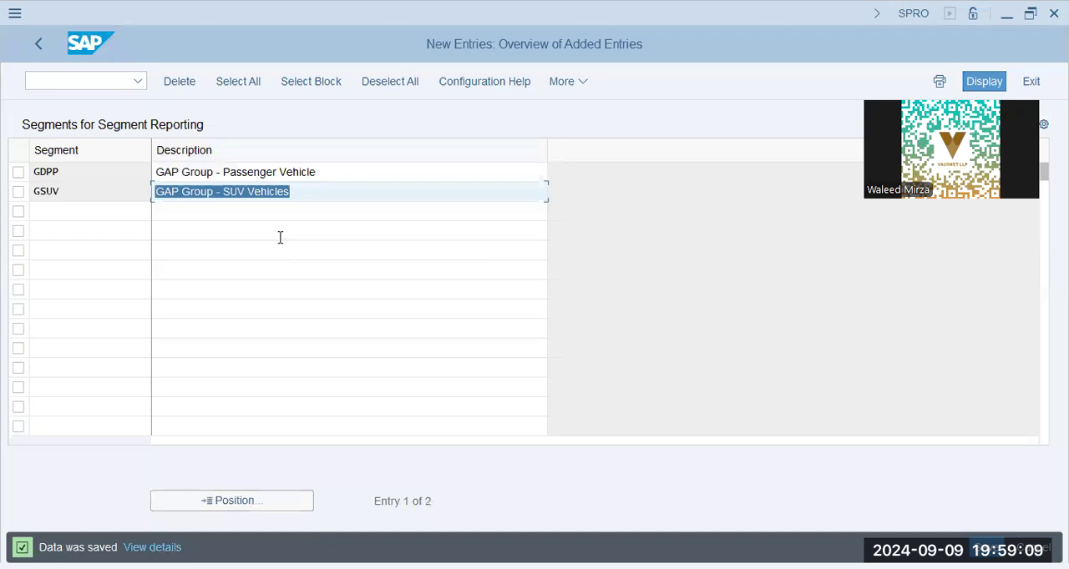
click(336, 172)
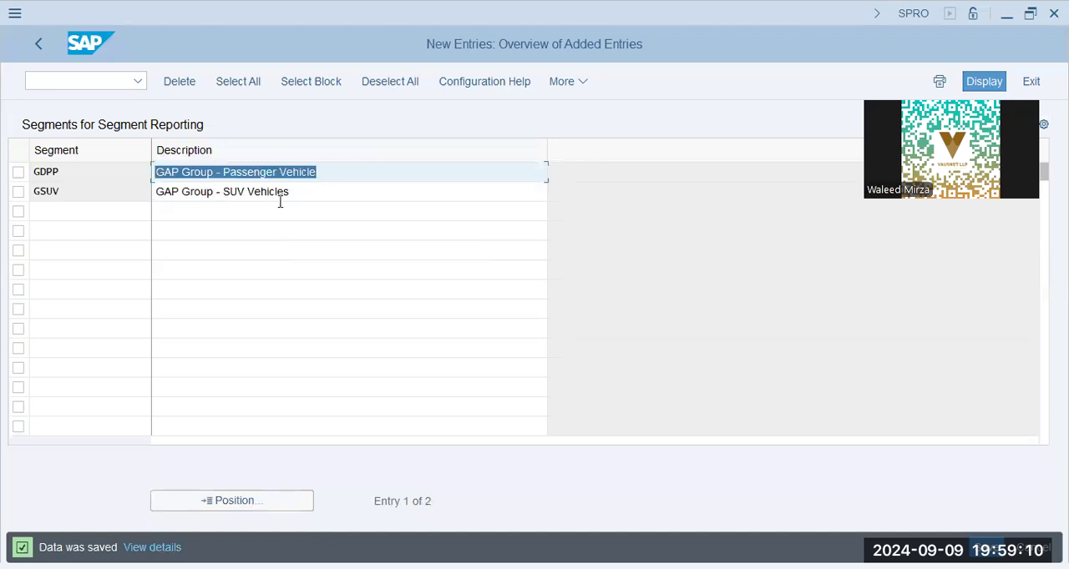
click(109, 196)
click(37, 37)
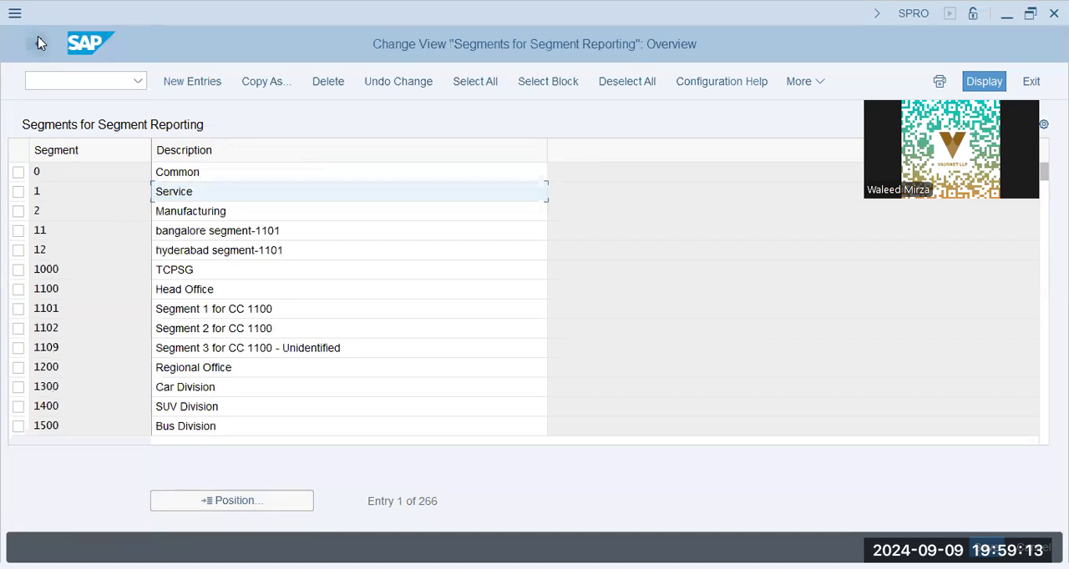
click(37, 41)
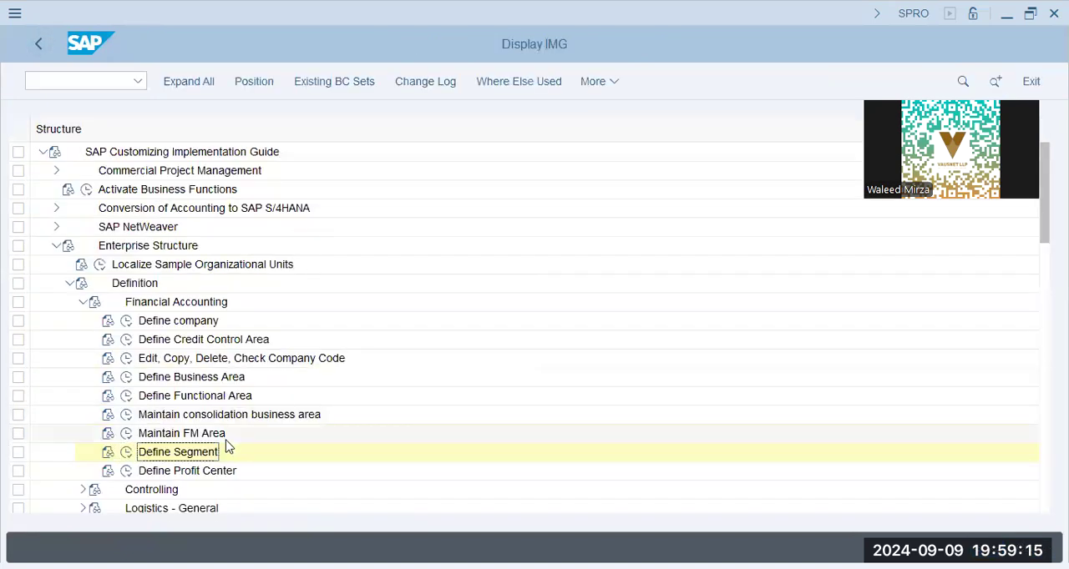
click(70, 283)
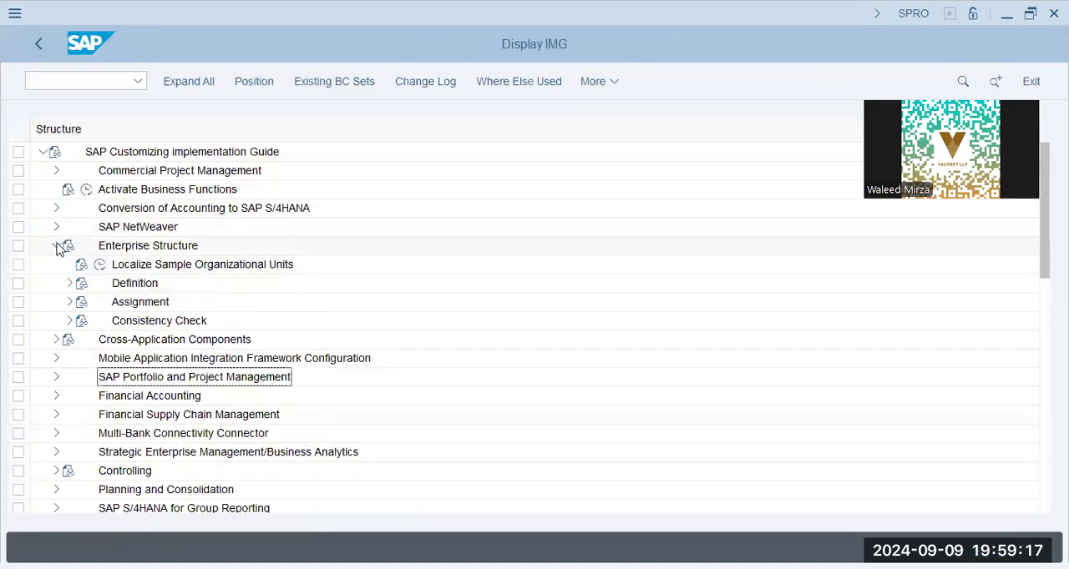
click(56, 246)
click(56, 245)
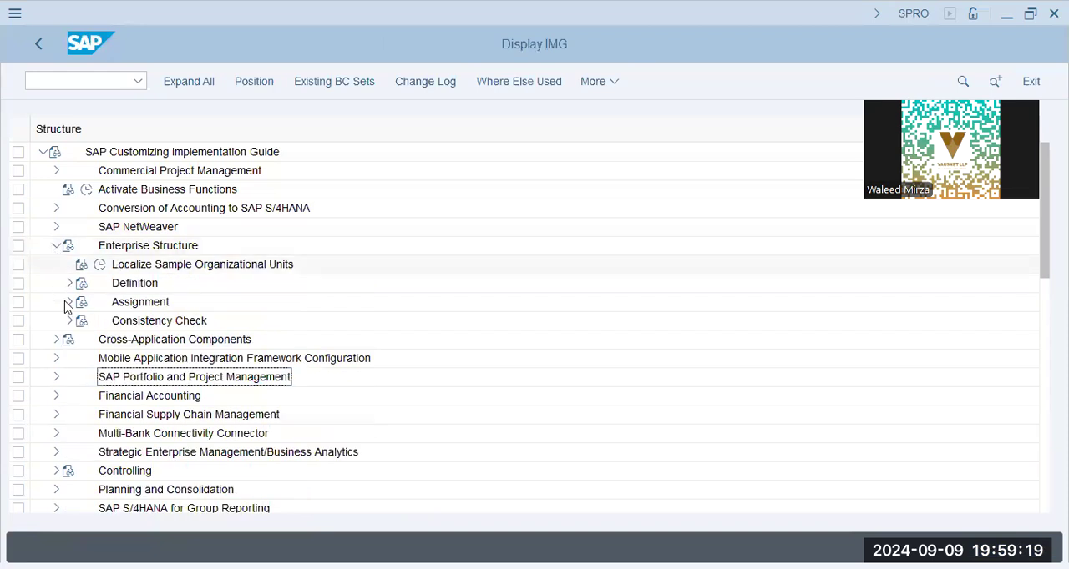
click(70, 302)
click(216, 359)
click(83, 263)
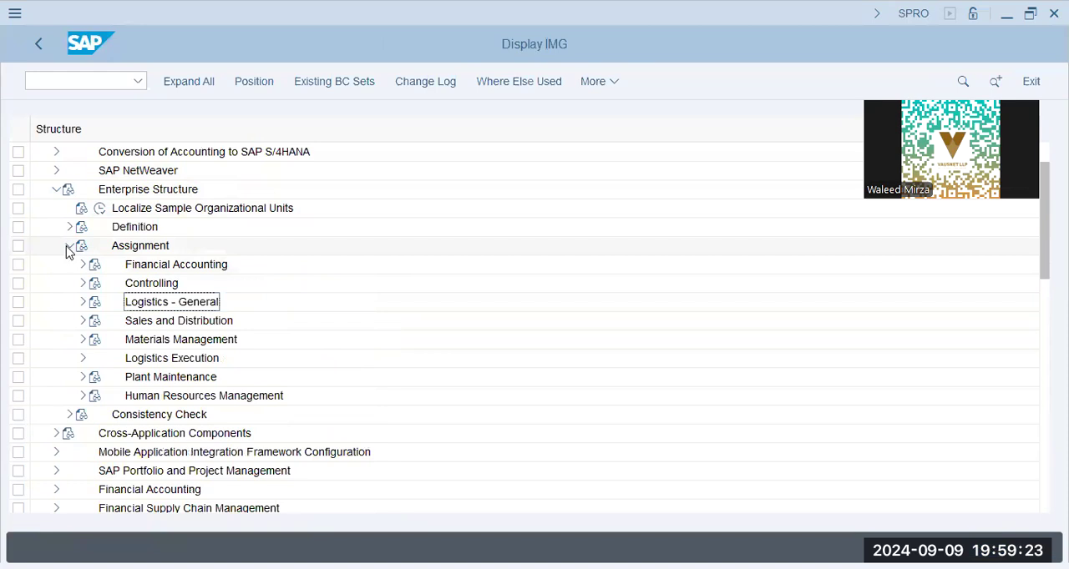
click(70, 245)
- Expand Financial Accounting through General Ledger Accounting, Master Data and G/L Accounts to Preparations, and open Edit Chart of Accounts List
click(56, 339)
click(166, 286)
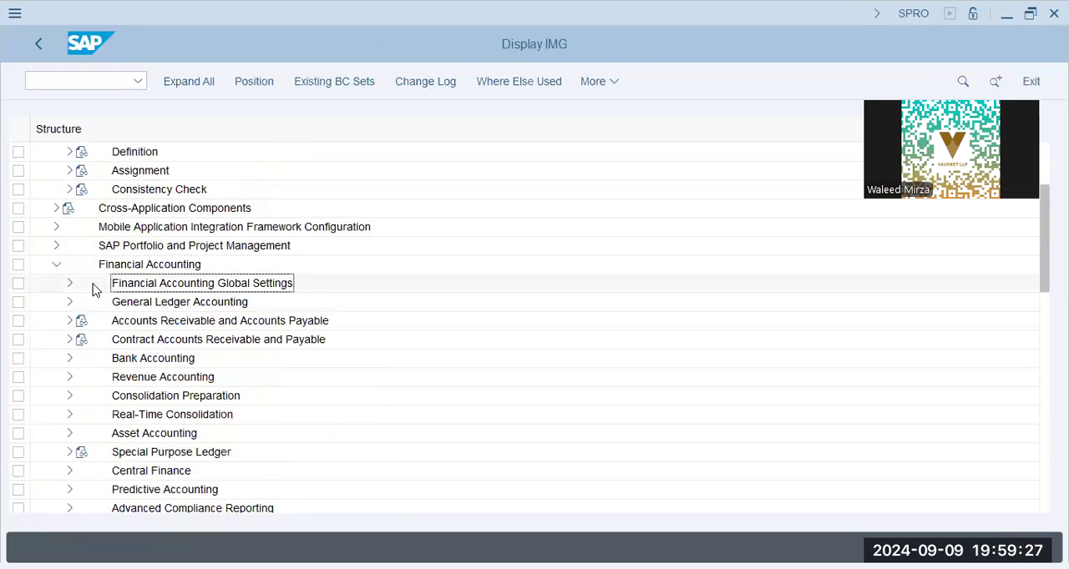
click(70, 302)
click(83, 321)
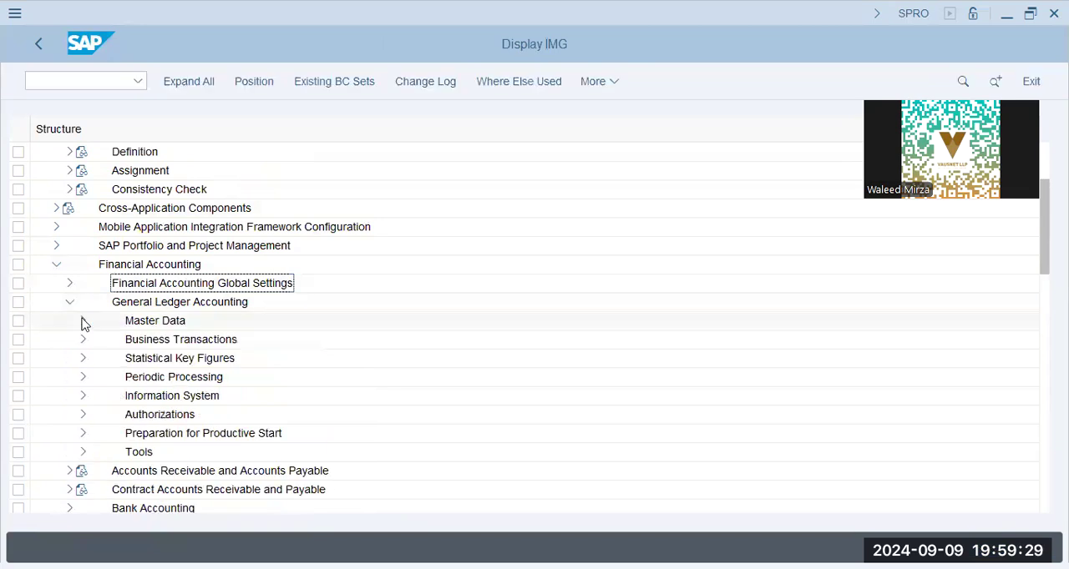
click(96, 339)
click(109, 358)
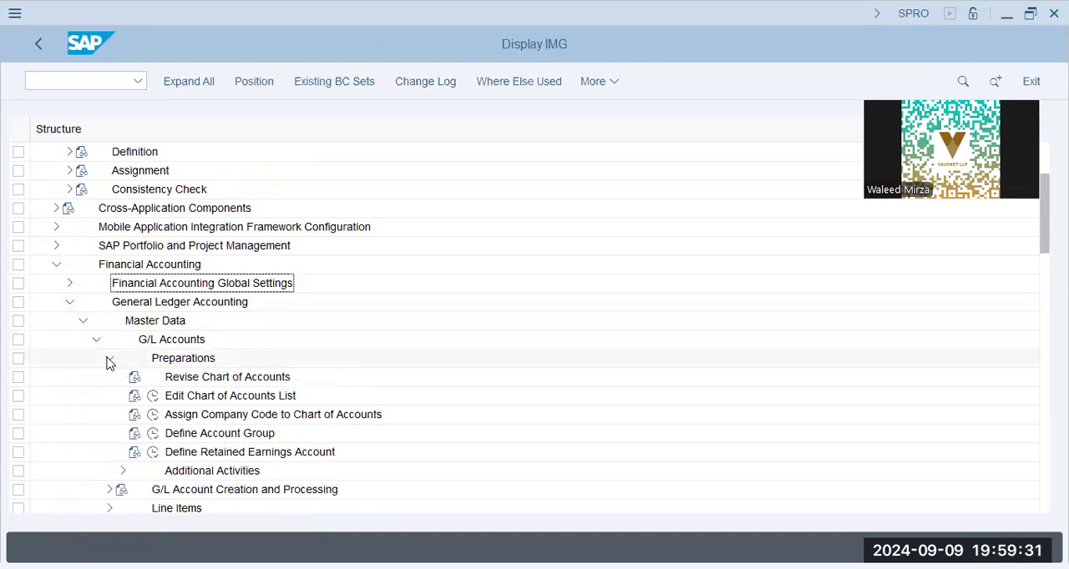
click(167, 380)
click(166, 396)
click(153, 395)
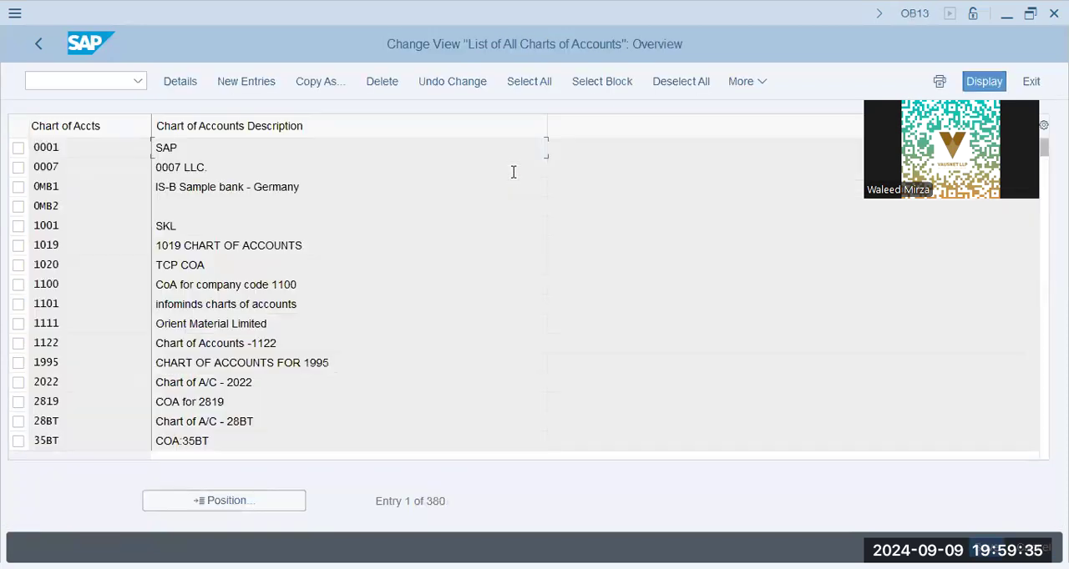
- Create a new chart of accounts GAPD with the description GAP Group - Dubai Co. - Chart of Accounts
click(251, 80)
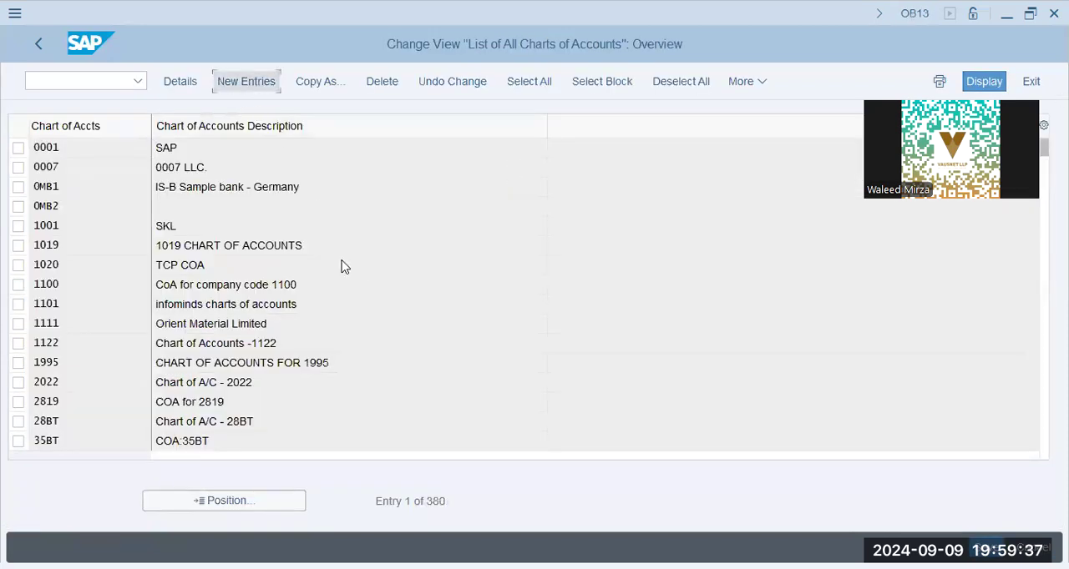
text(gapd)
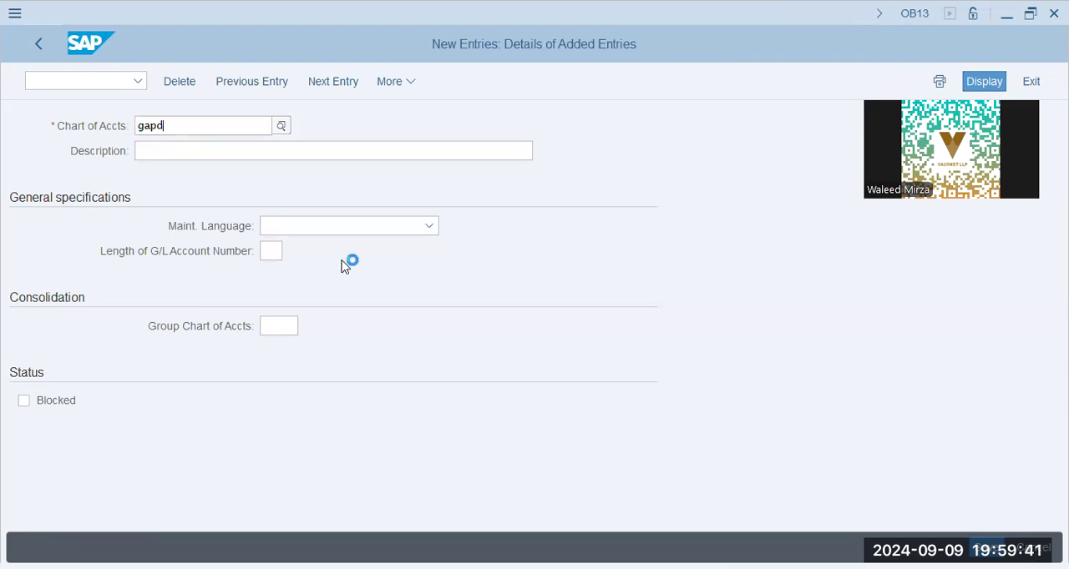
key(Tab)
text(GAP Group - Dubai Co. - Chart of Accou)
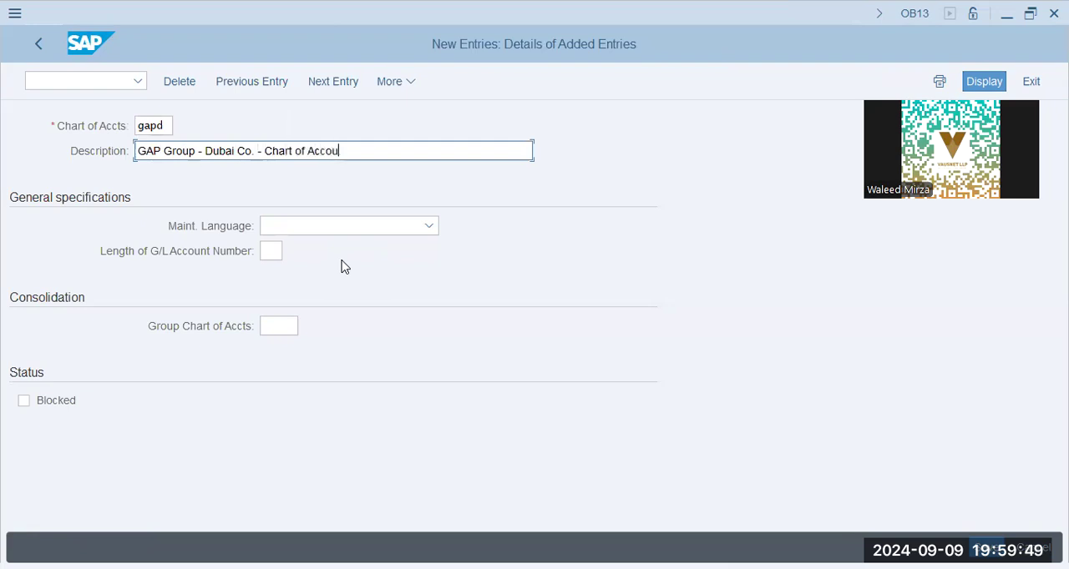
text(nts)
key(Tab)
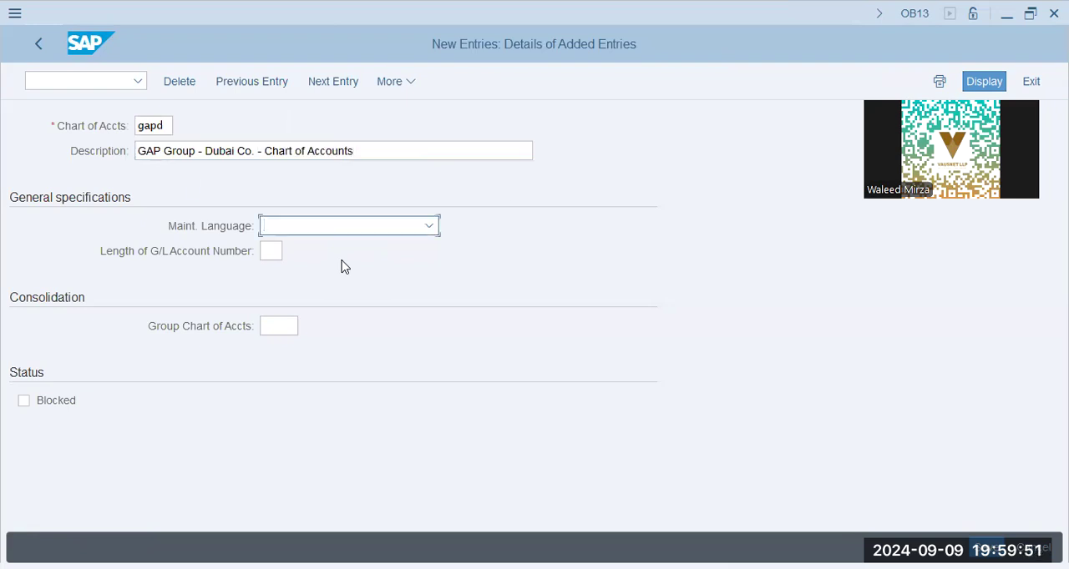
- Set the maintenance language to English and the G/L account number length to 10, and save the chart to the customizing request
text(E)
key(Tab)
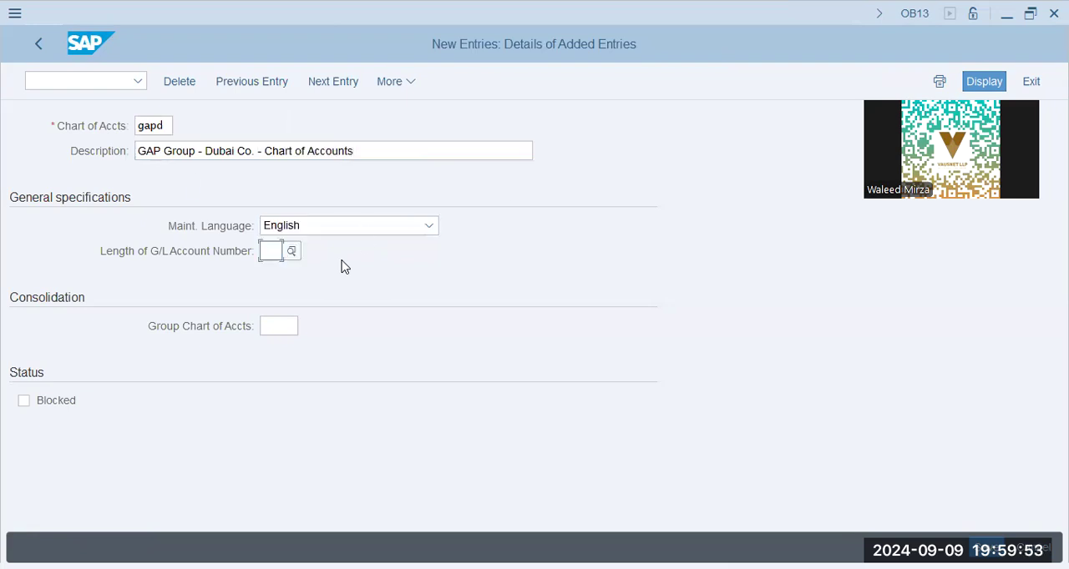
text(10)
key(Tab)
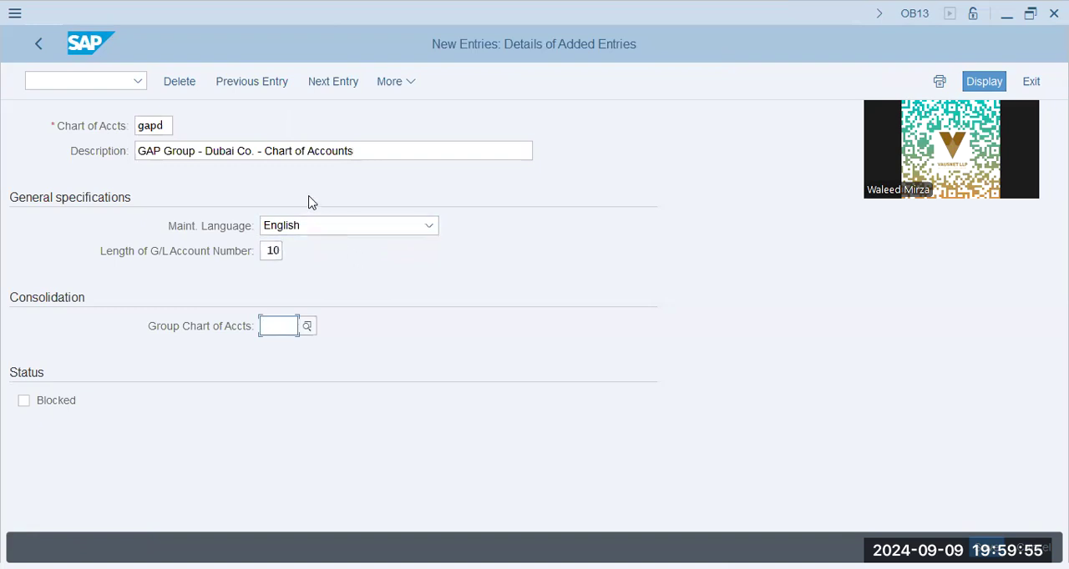
double_click(158, 126)
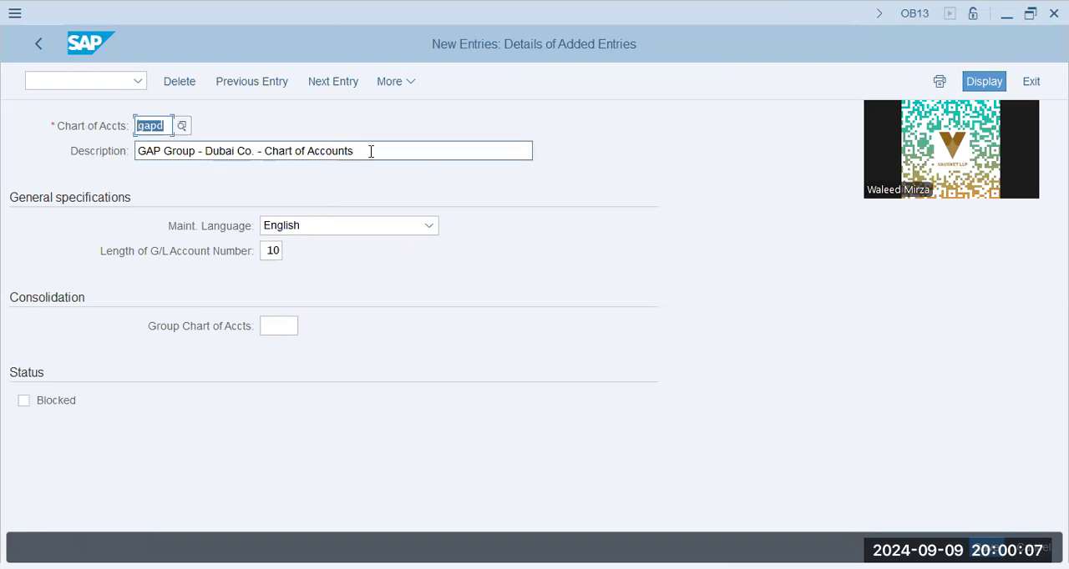
key(Tab)
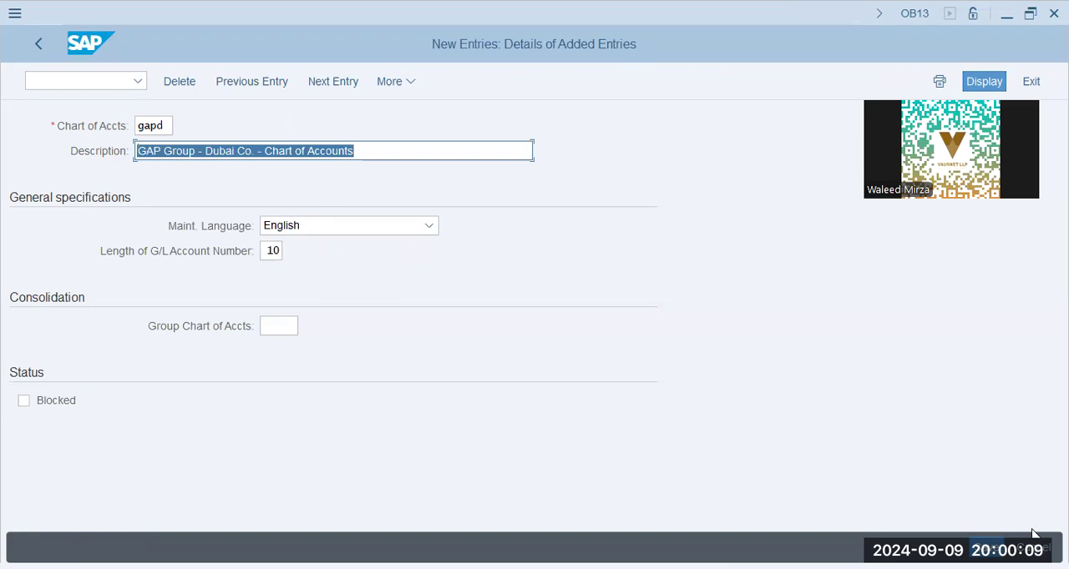
key(ctrl+s)
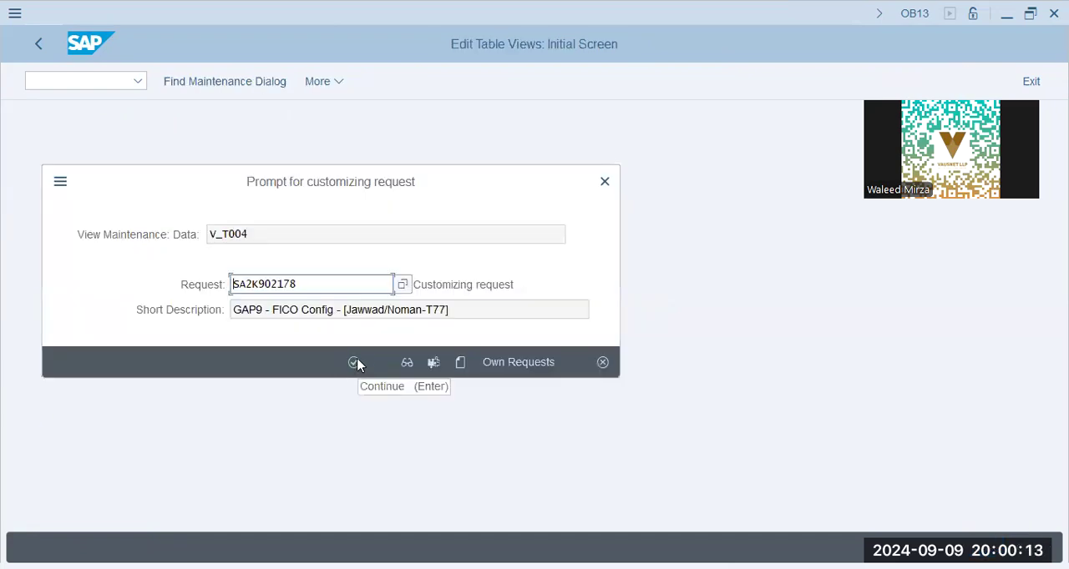
click(355, 364)
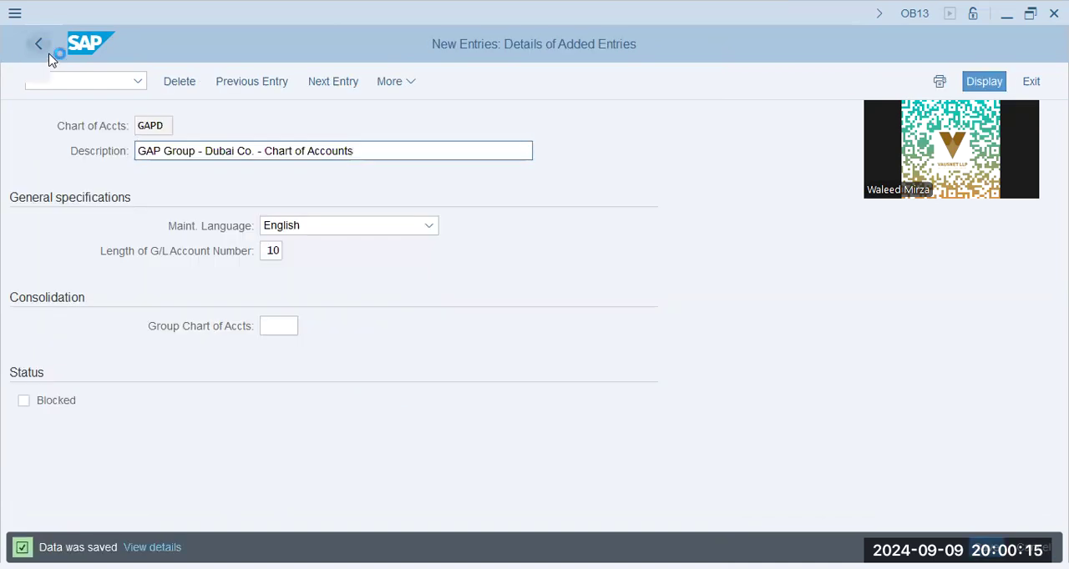
- Return to the implementation guide and open Assign Company Code to Chart of Accounts
click(43, 48)
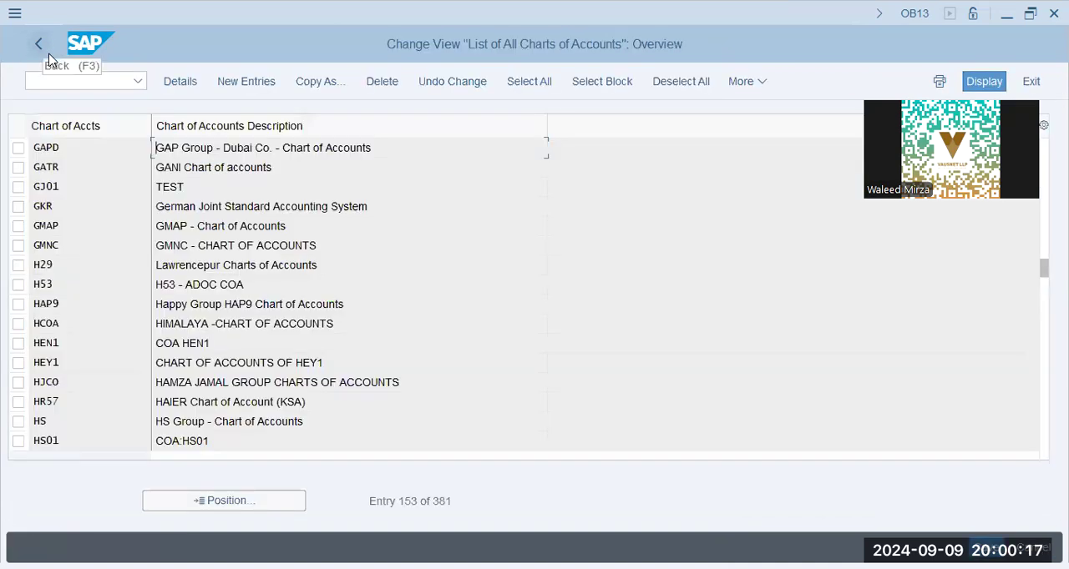
click(43, 50)
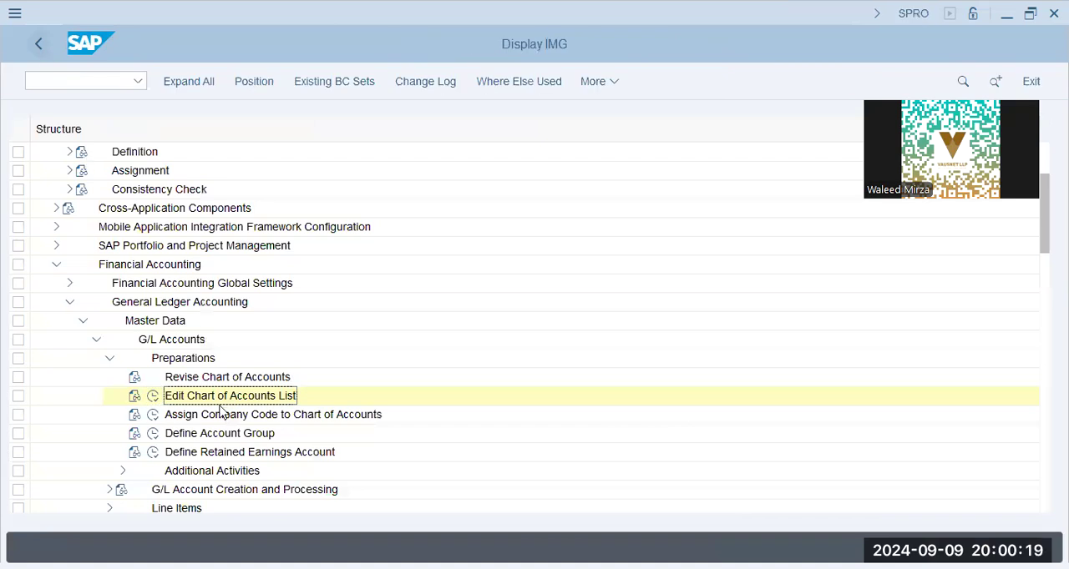
click(192, 415)
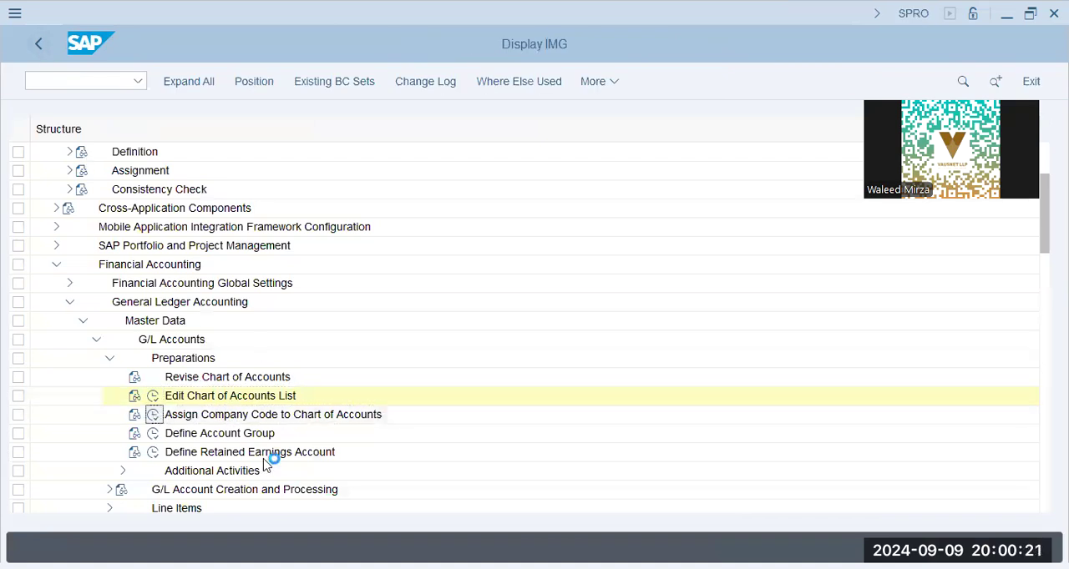
double_click(284, 415)
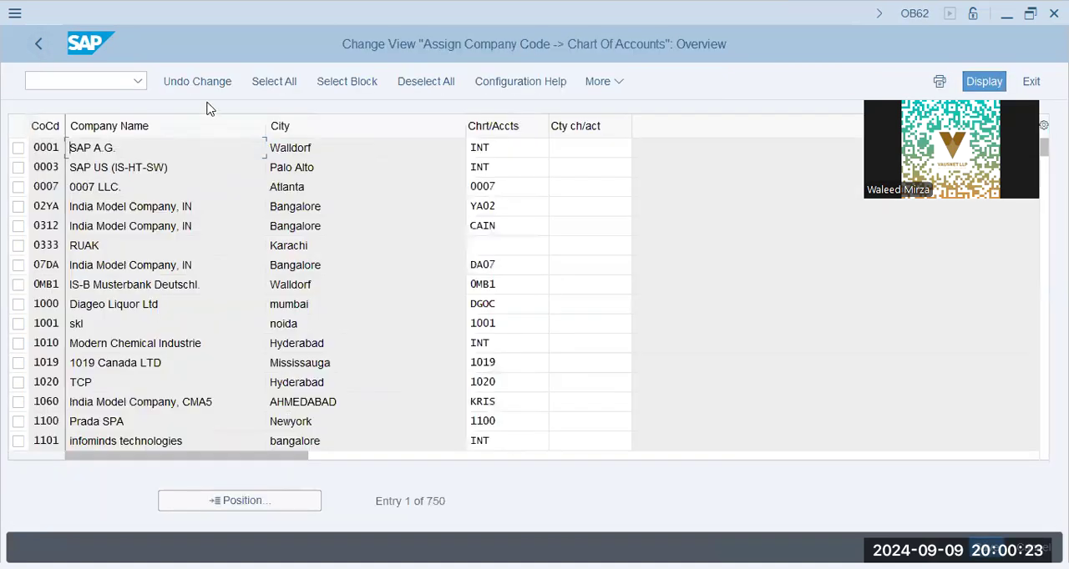
- Find company code GAPD in the list, assign chart of accounts GAPD to it, and save to the customizing request
click(242, 501)
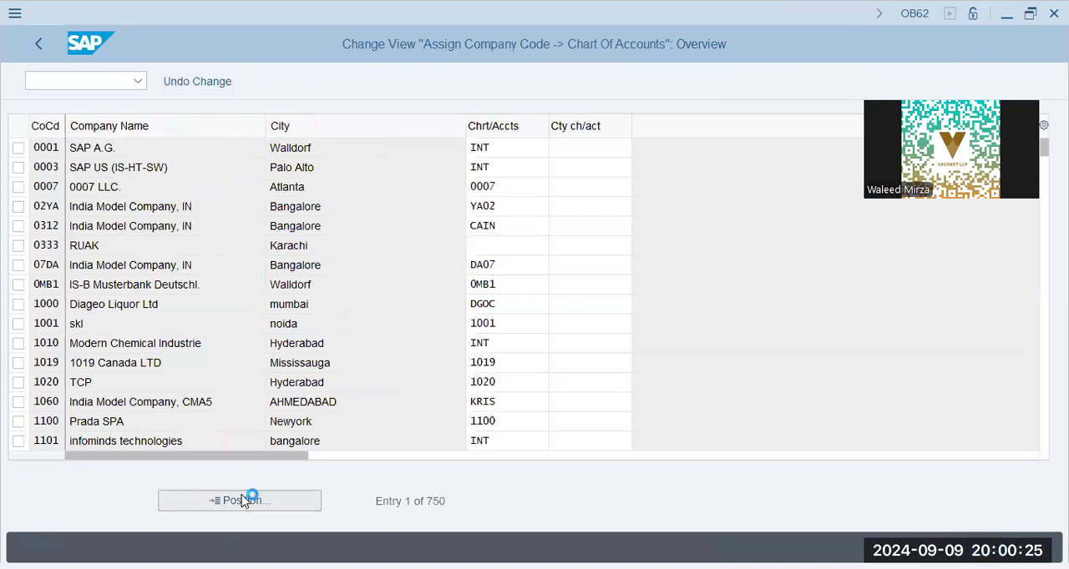
text(gapd)
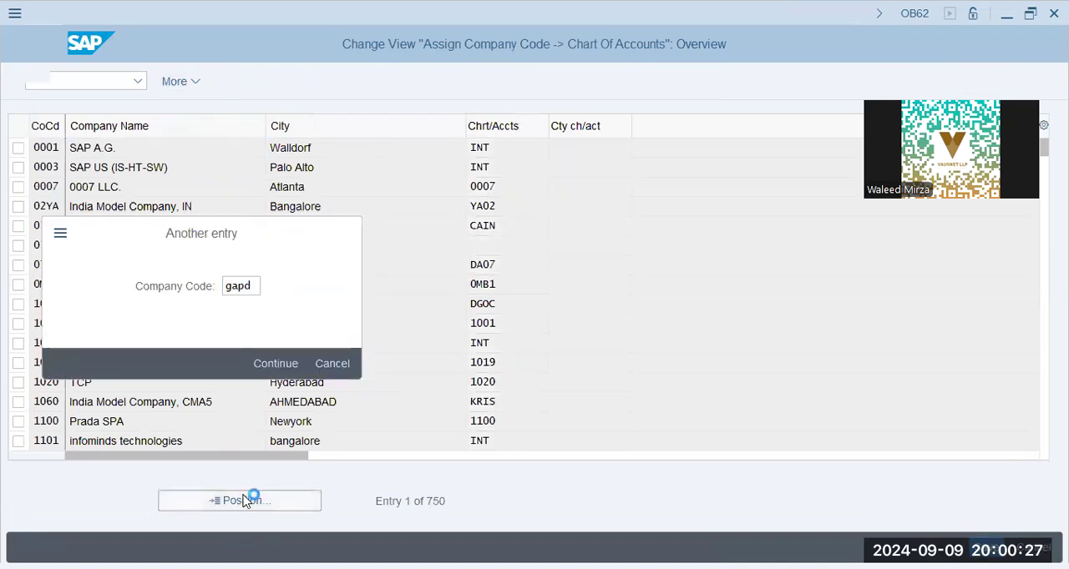
key(Return)
key(Tab)
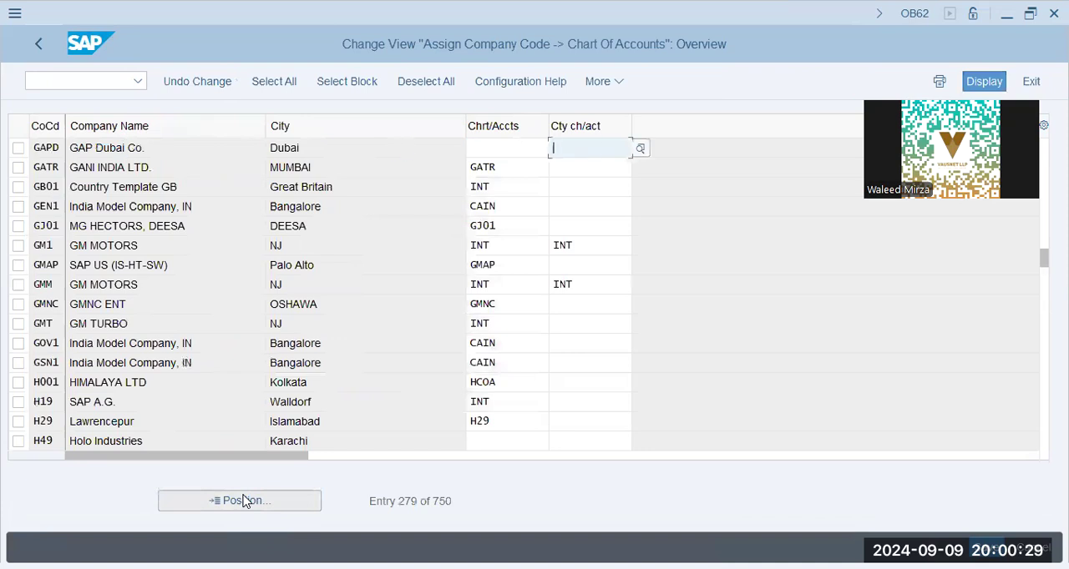
key(shift+Tab)
text(GAPD)
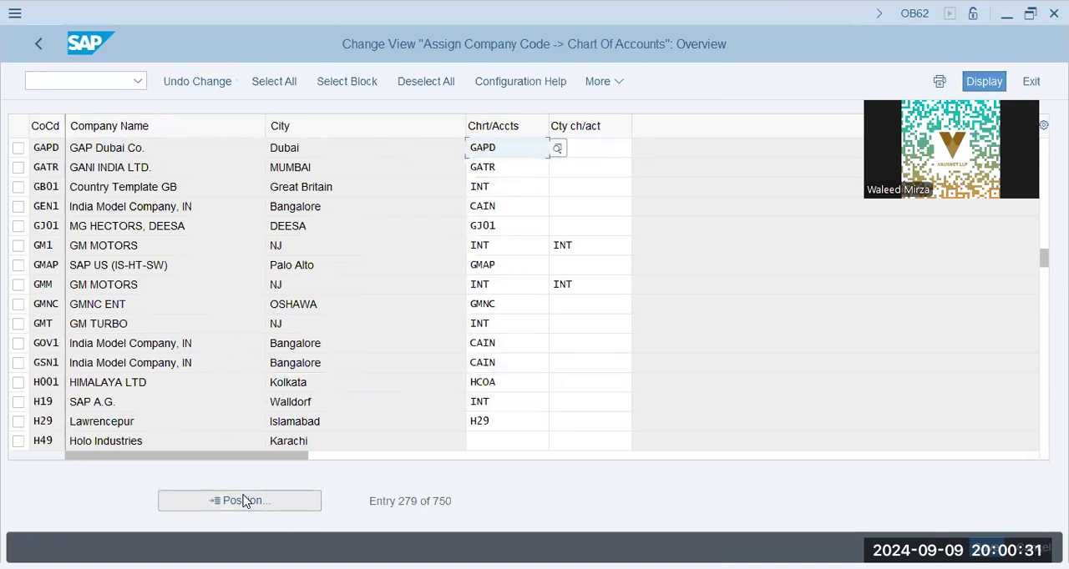
key(Return)
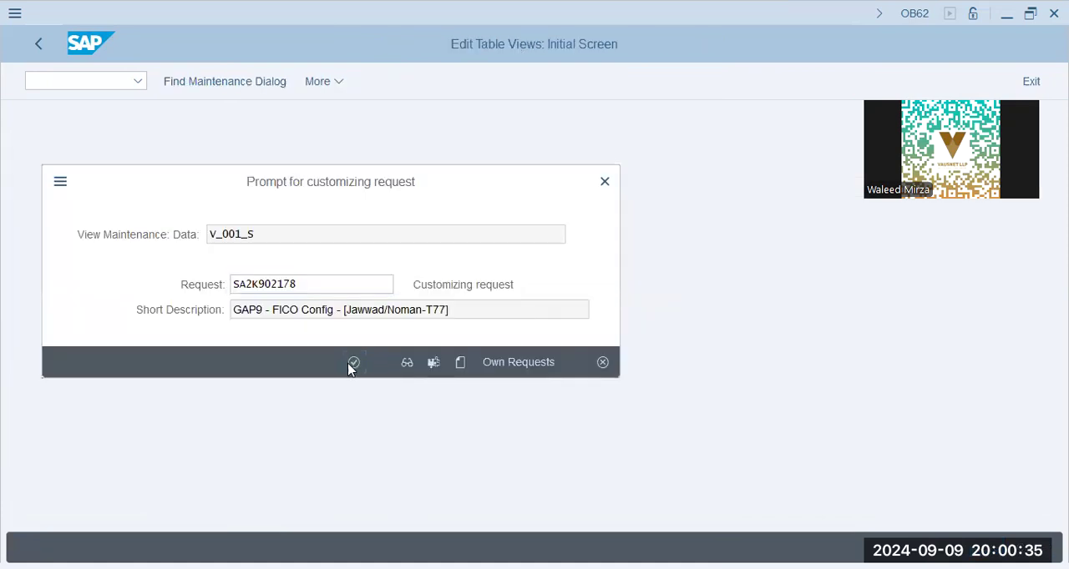
key(Return)
- Leave the company code assignment and open Define Account Group in the implementation guide
click(39, 43)
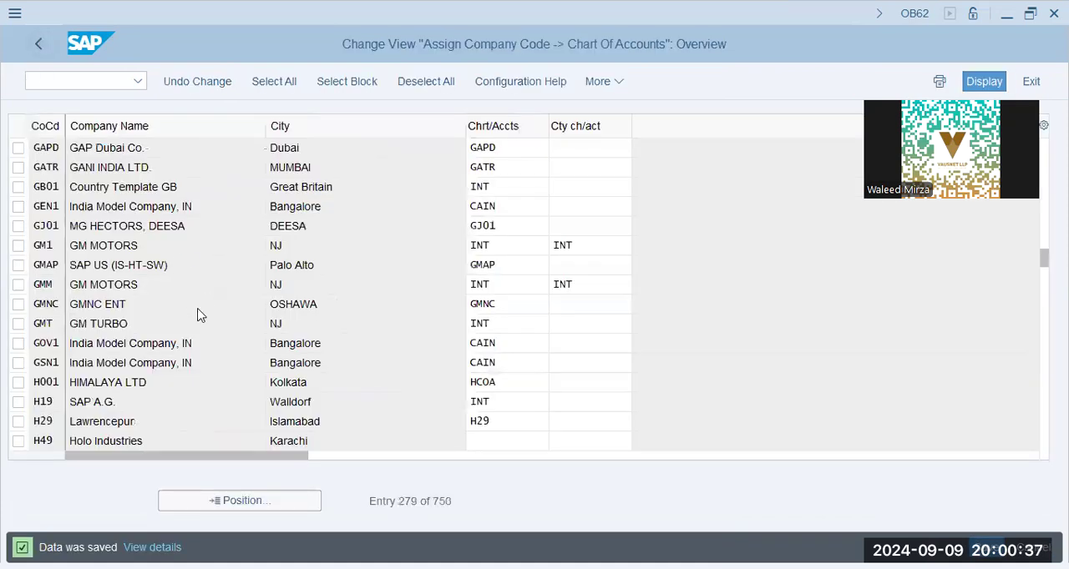
click(196, 440)
click(153, 434)
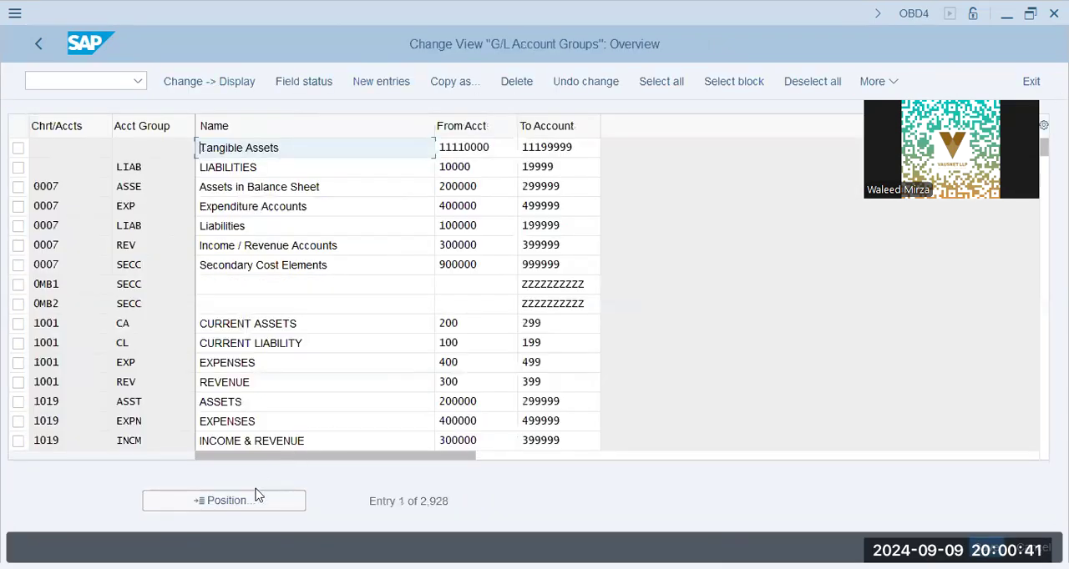
- Position the G/L account groups list at chart of accounts XAP9 and copy all XAP9 rows from 0BAL to SCST
click(238, 508)
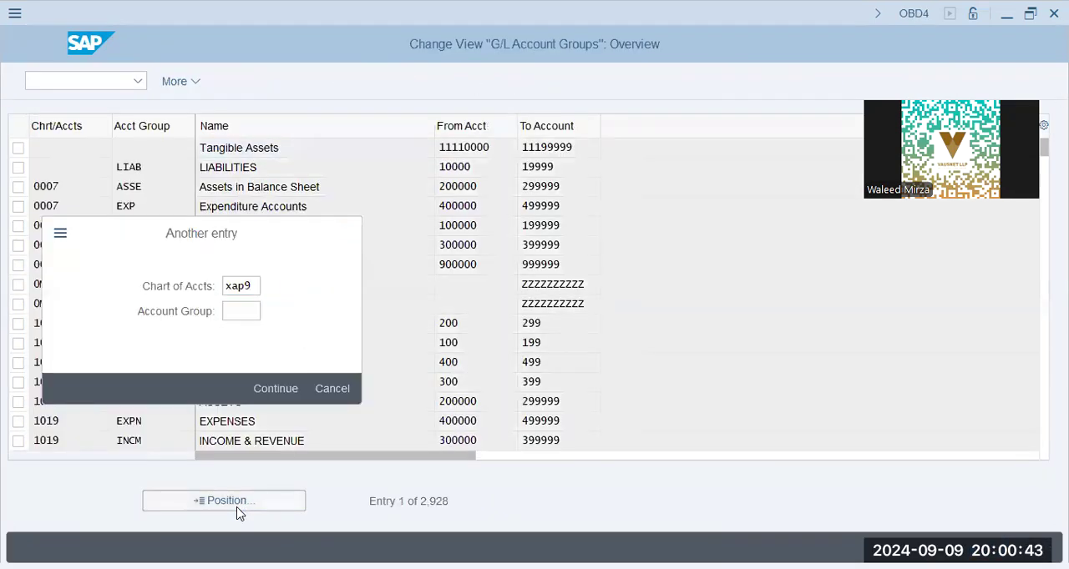
key(Return)
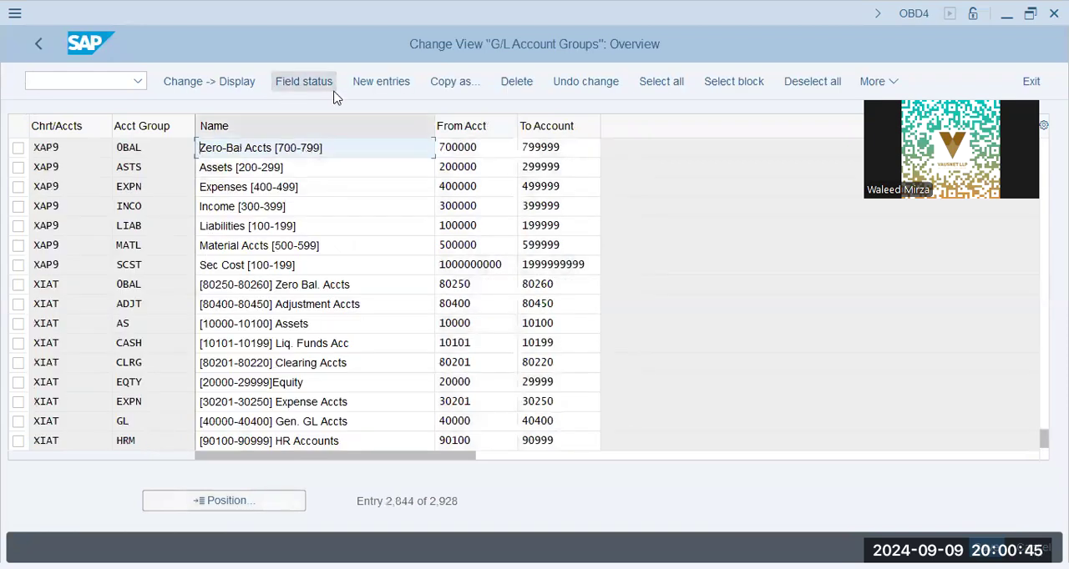
click(41, 148)
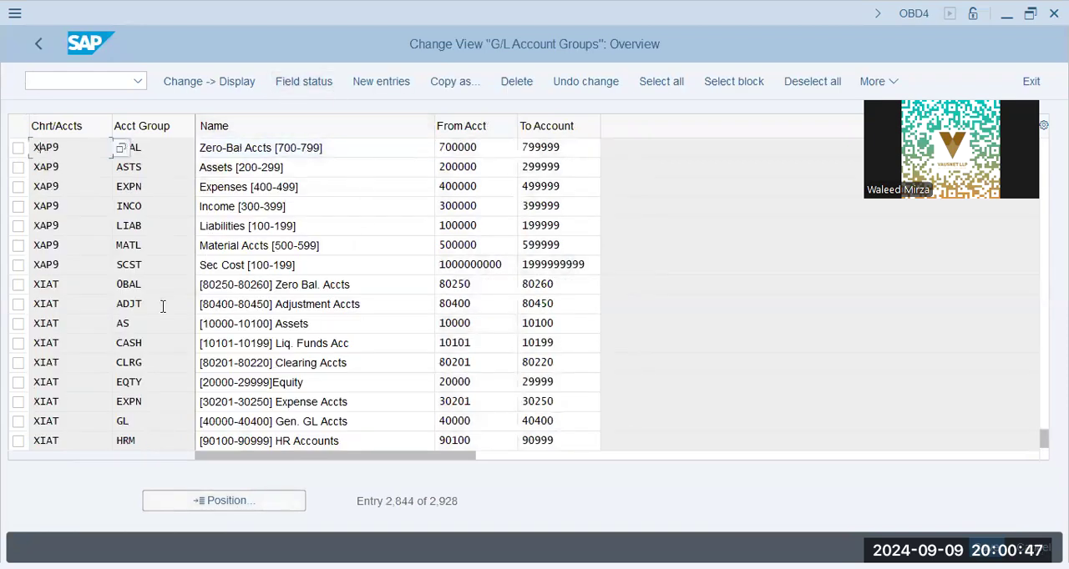
drag(35, 144, 79, 266)
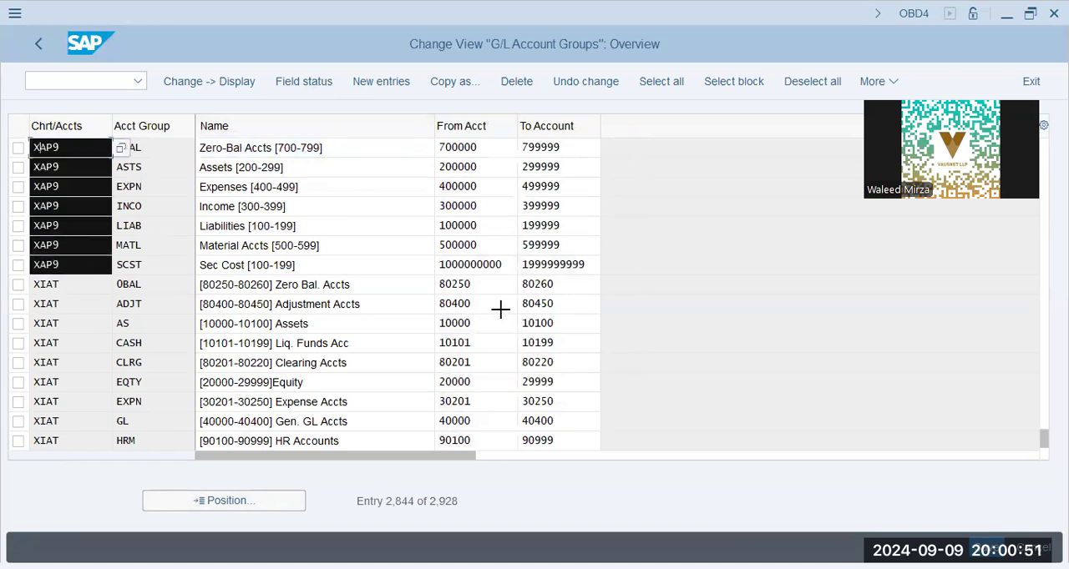
drag(500, 310, 585, 255)
key(ctrl+c)
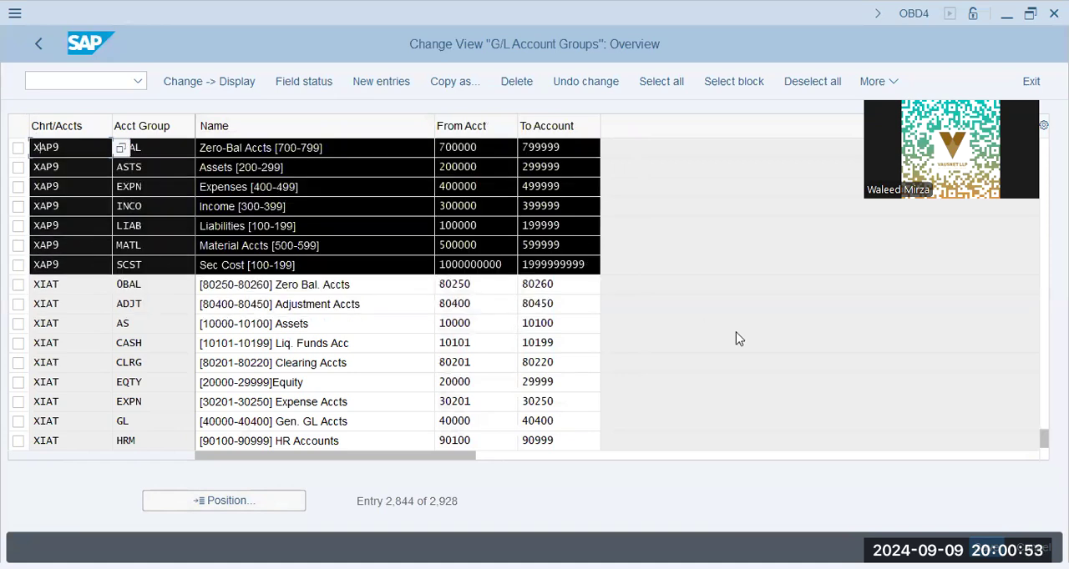
click(673, 312)
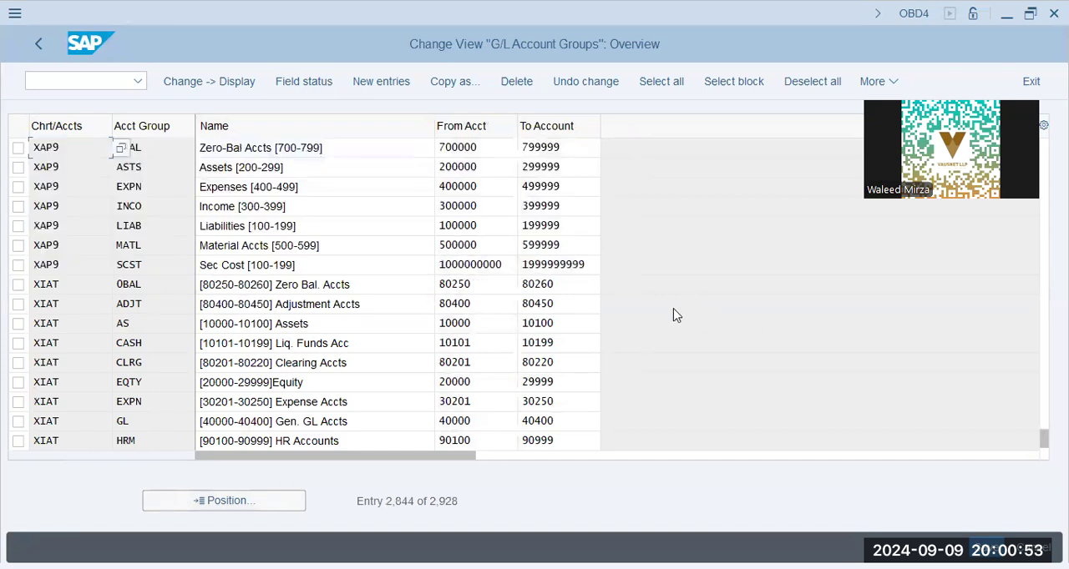
- Return to the implementation guide, reopen Define Account Group, and start new account group entries
click(30, 42)
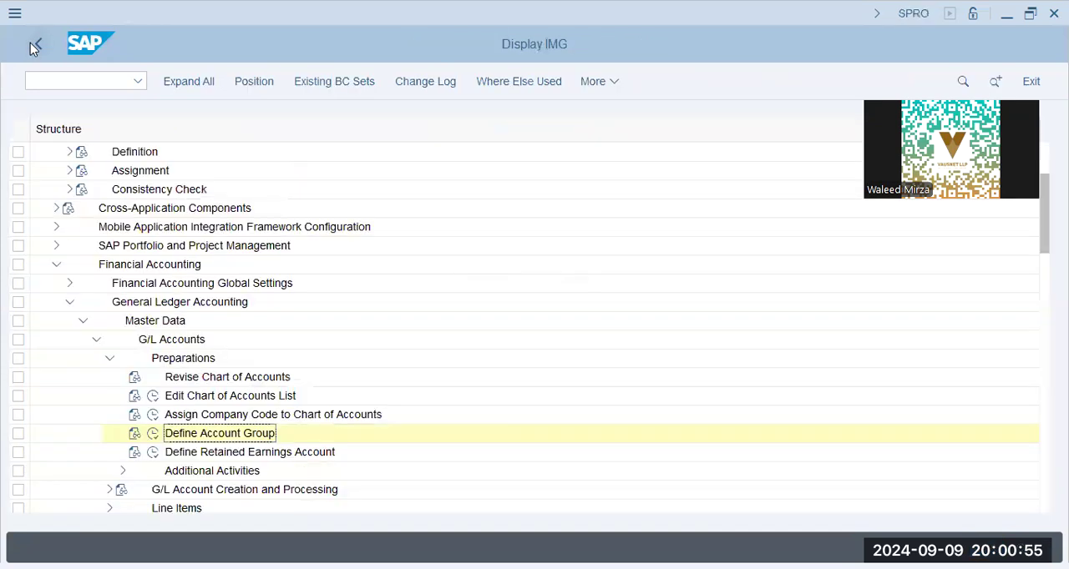
click(152, 435)
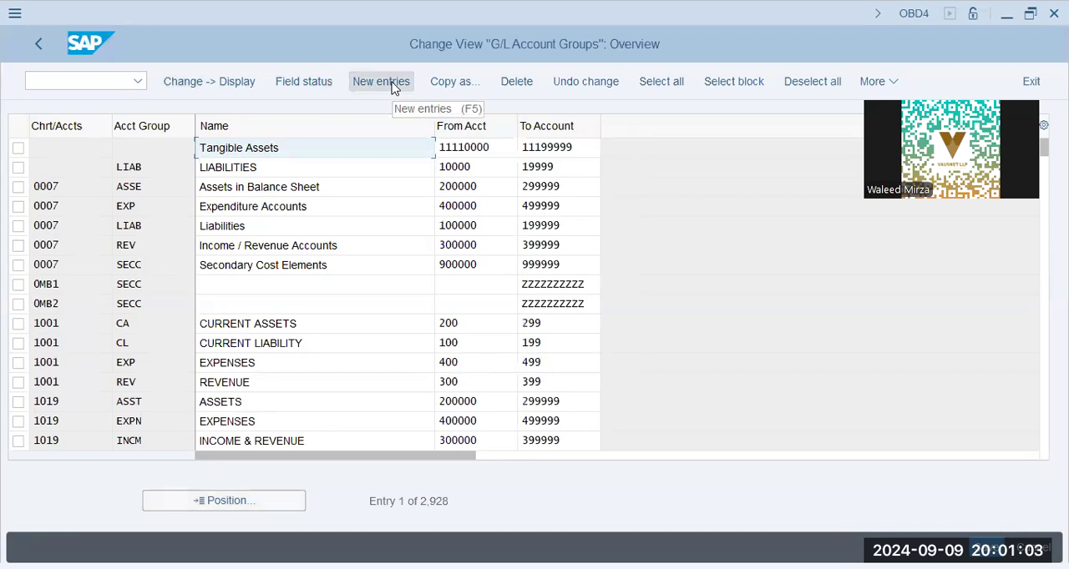
click(395, 83)
click(154, 148)
key(ctrl+v)
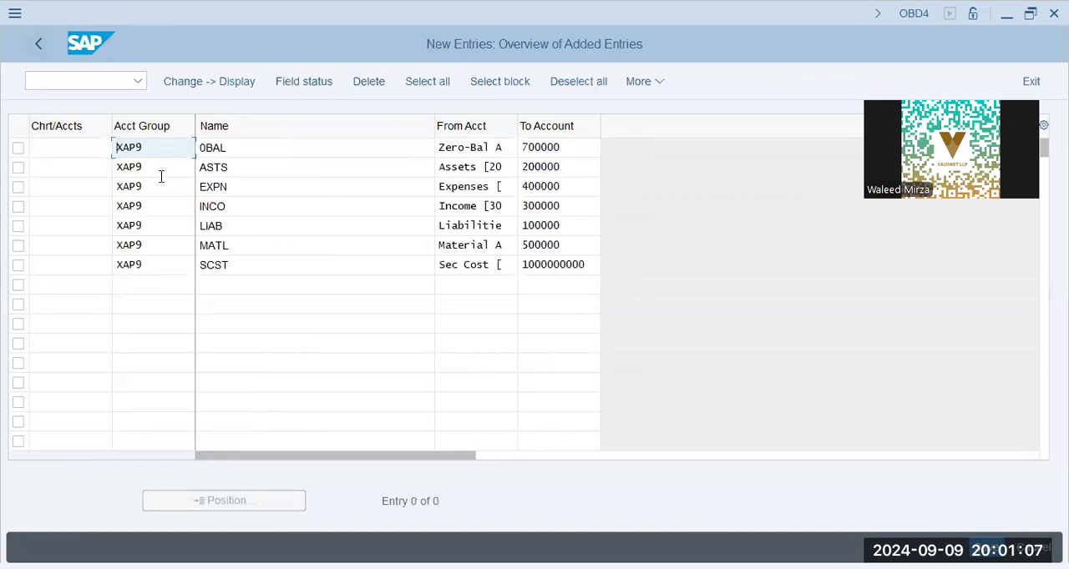
drag(113, 145, 590, 268)
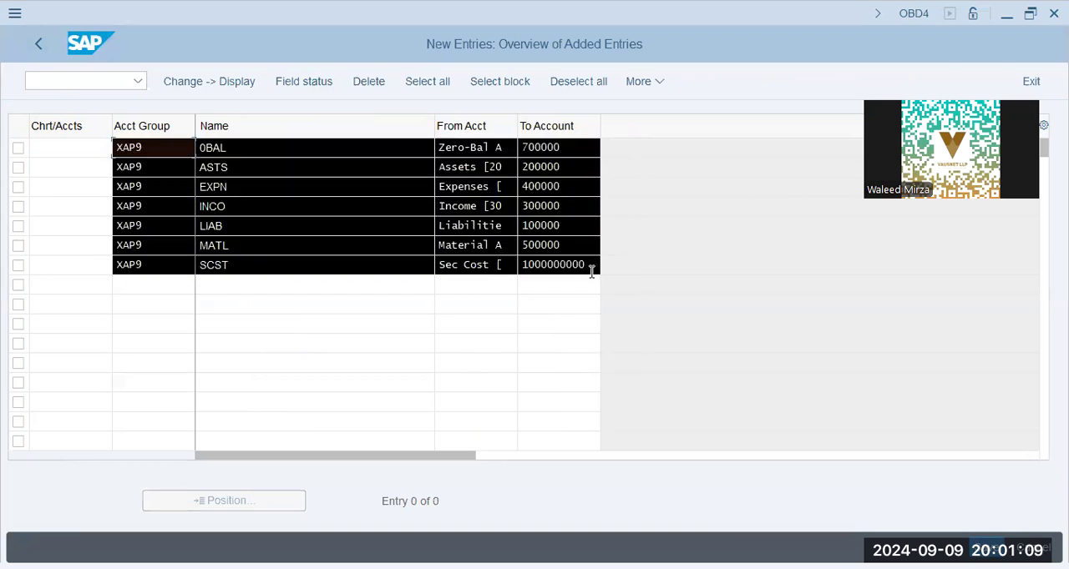
key(Delete)
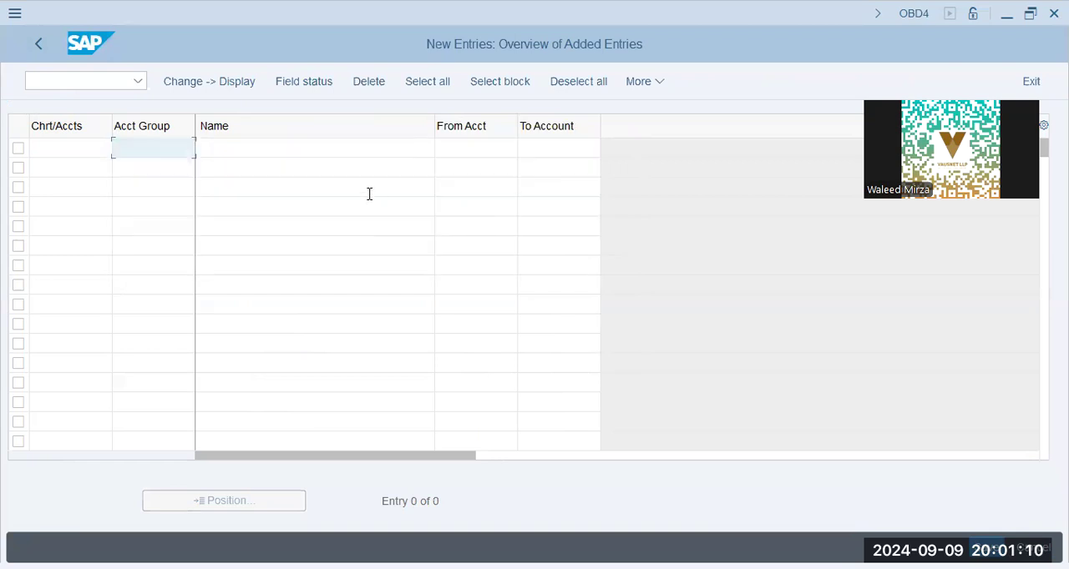
- Paste the copied XAP9 account group rows into the new entries and set the 0BAL row's chart of accounts to GAPD
click(82, 151)
key(ctrl+v)
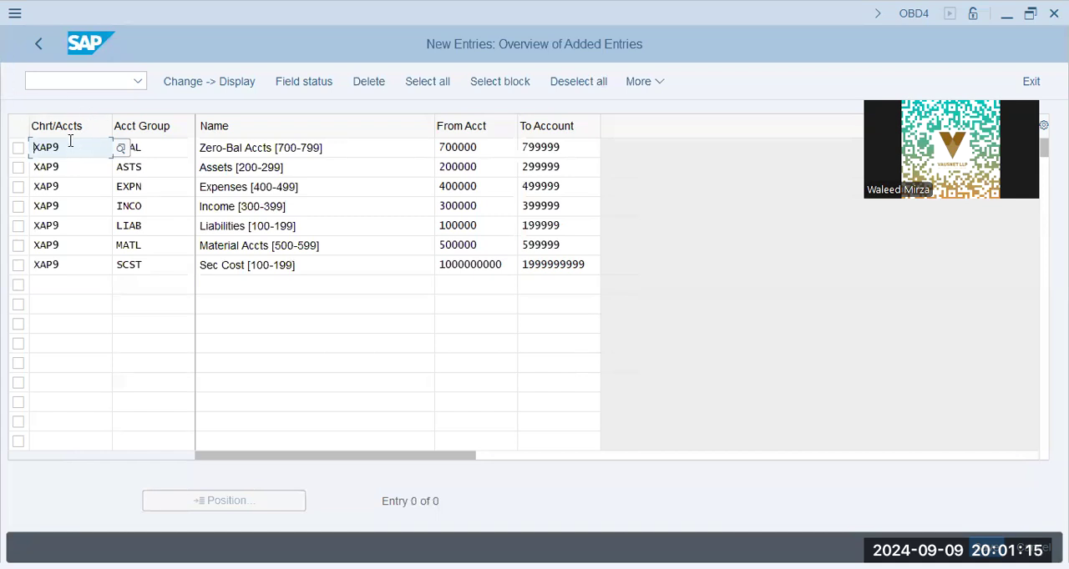
double_click(53, 151)
text(gapd)
key(Tab)
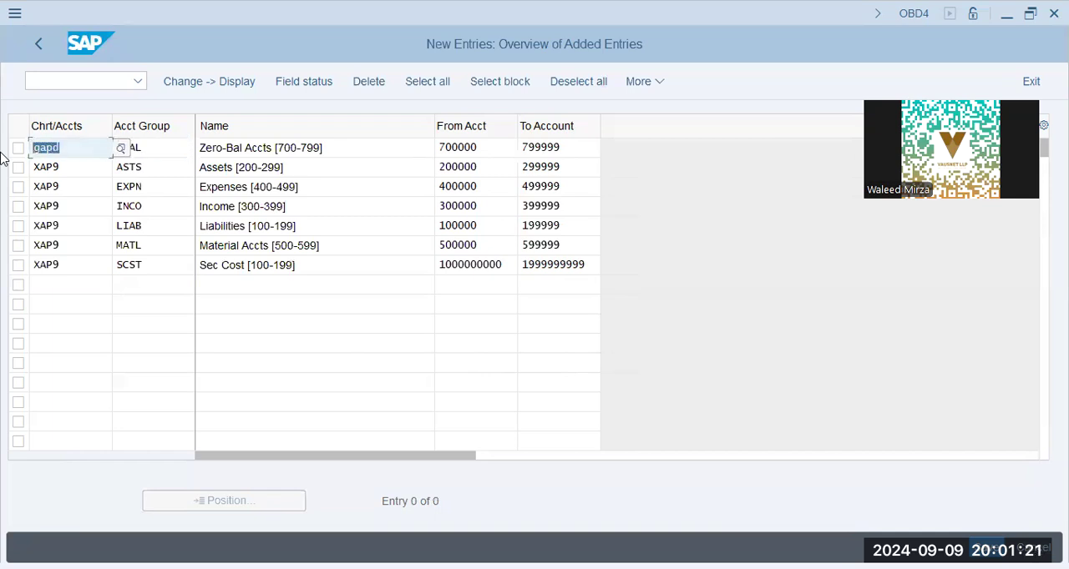
- Clear the chart of accounts values in all seven new rows, from 0BAL to SCST
key(Tab)
key(Tab)
key(Tab)
key(Tab)
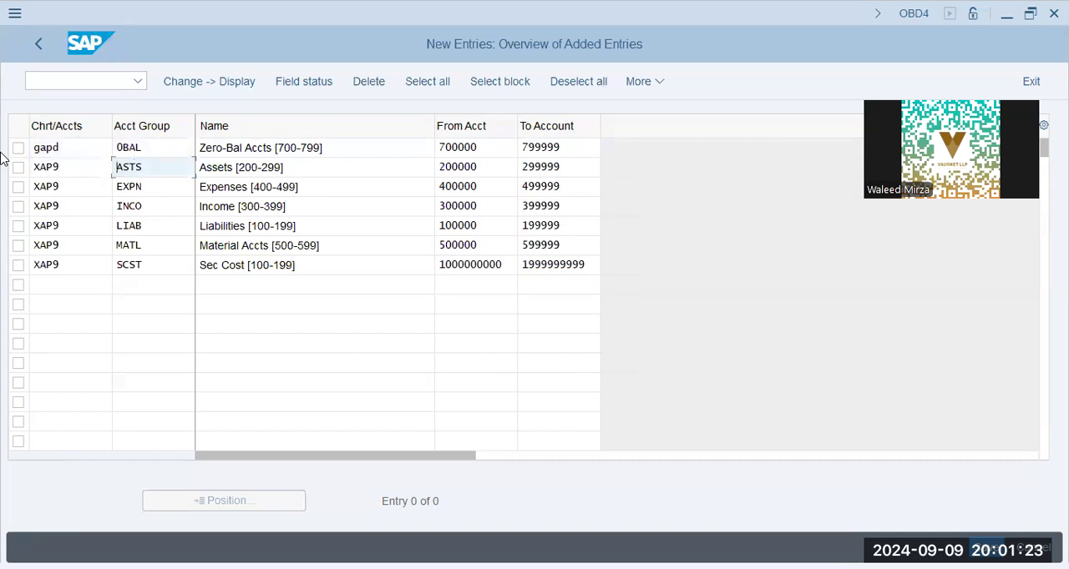
key(shift+Tab)
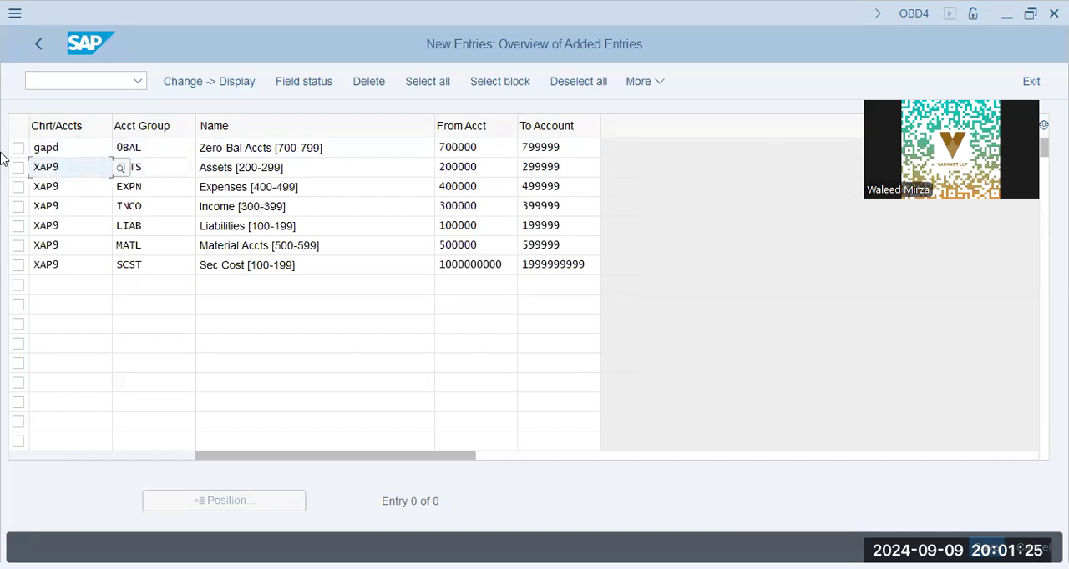
drag(34, 168, 40, 168)
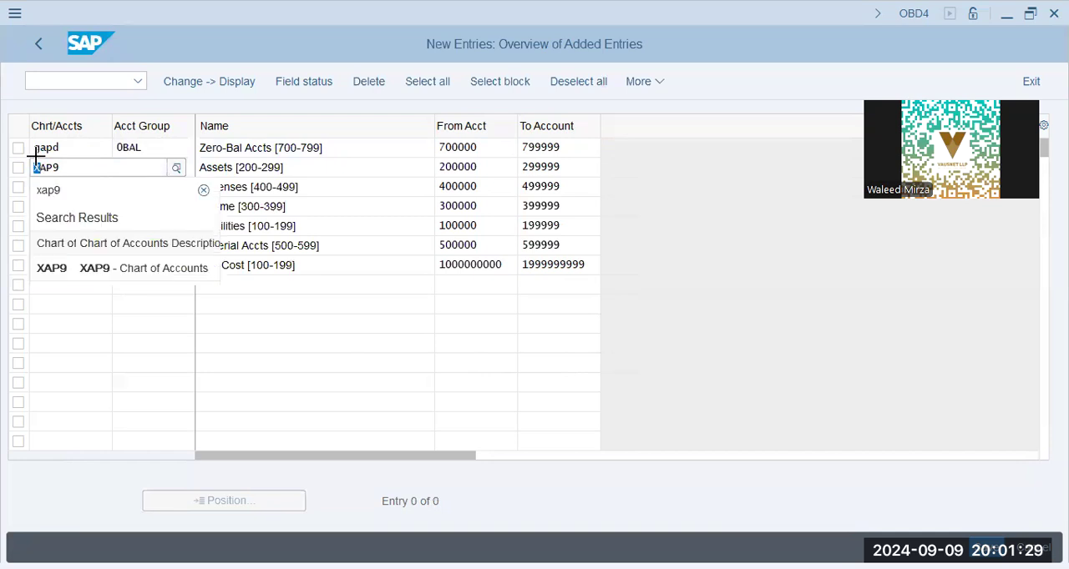
drag(33, 154, 68, 265)
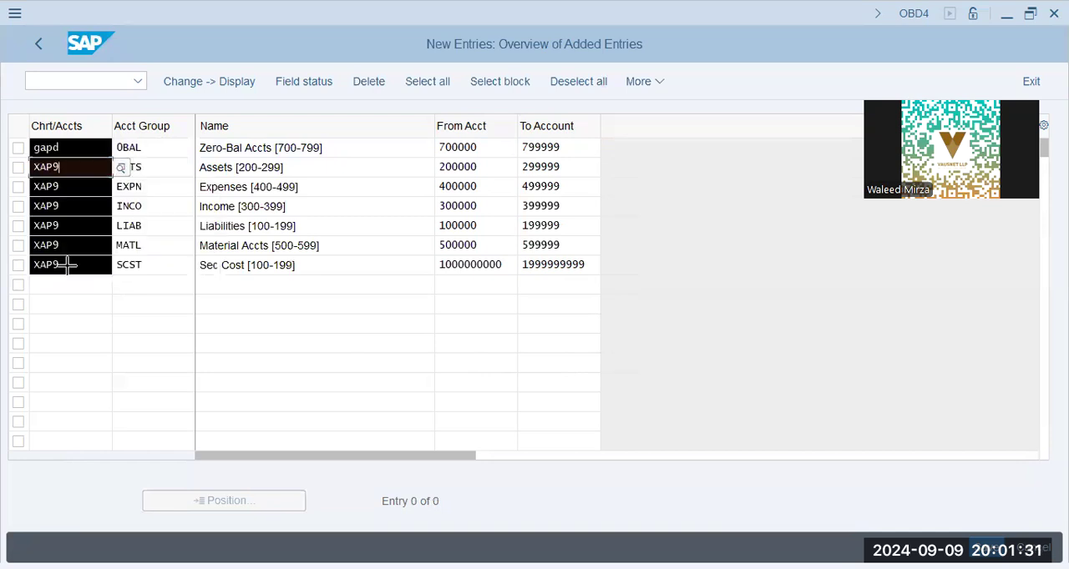
key(Delete)
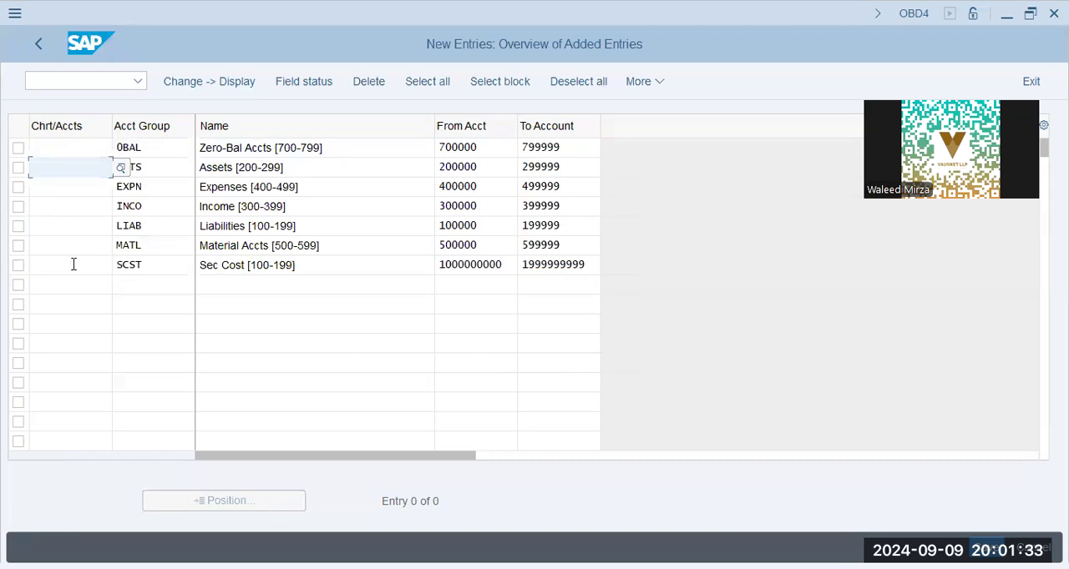
- Fill in GAPD as the chart of accounts for all seven account groups from 0BAL to SCST and validate the entries
key(Up)
text(gapd)
key(Down)
text(gapd)
key(Down)
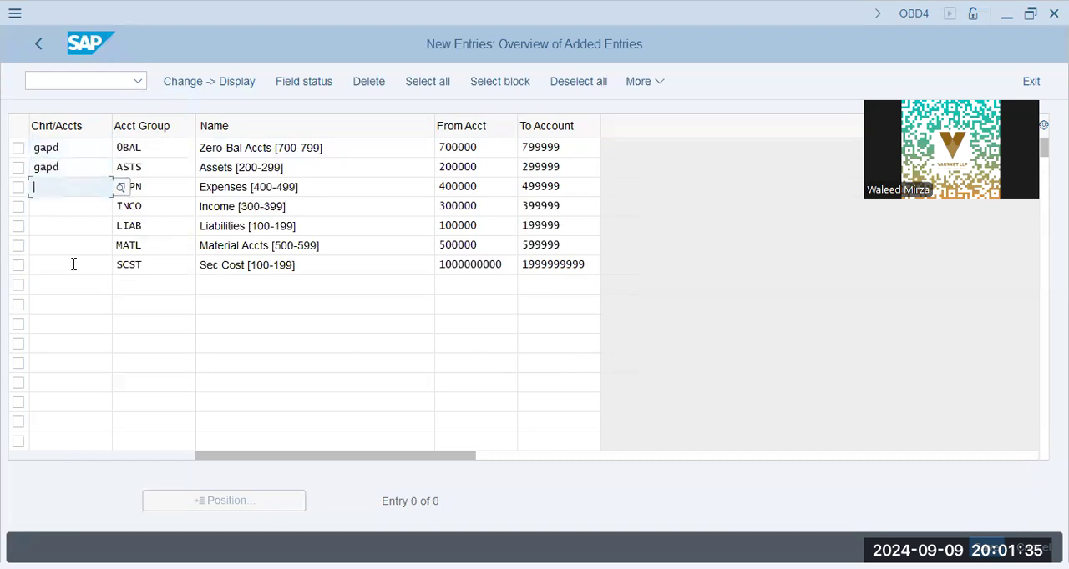
key(ctrl+v)
key(Down)
key(ctrl+v)
key(Down)
key(ctrl+v)
key(Down)
text(gapd)
key(Down)
text(gapd)
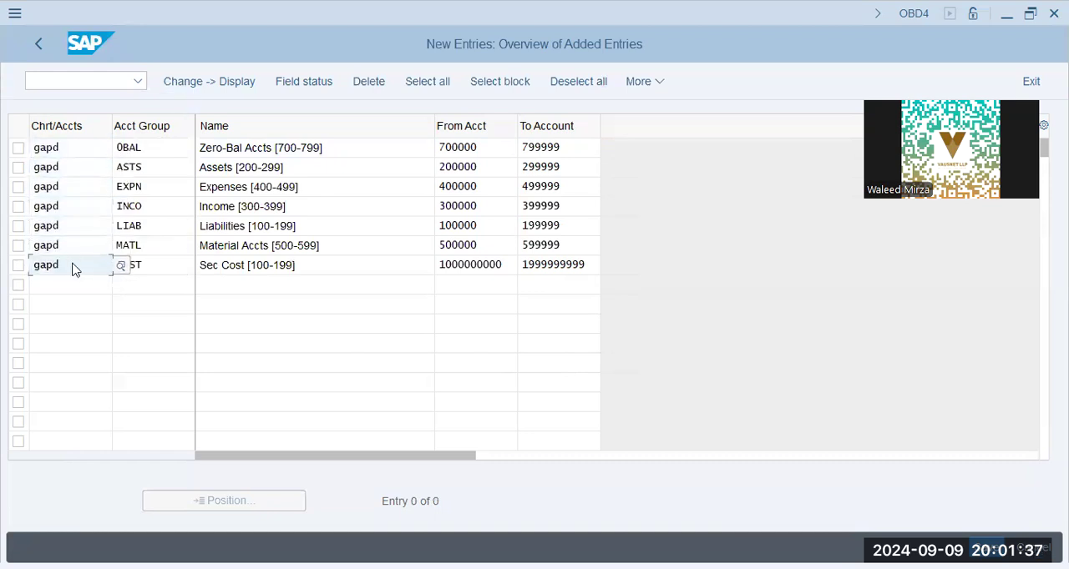
key(Return)
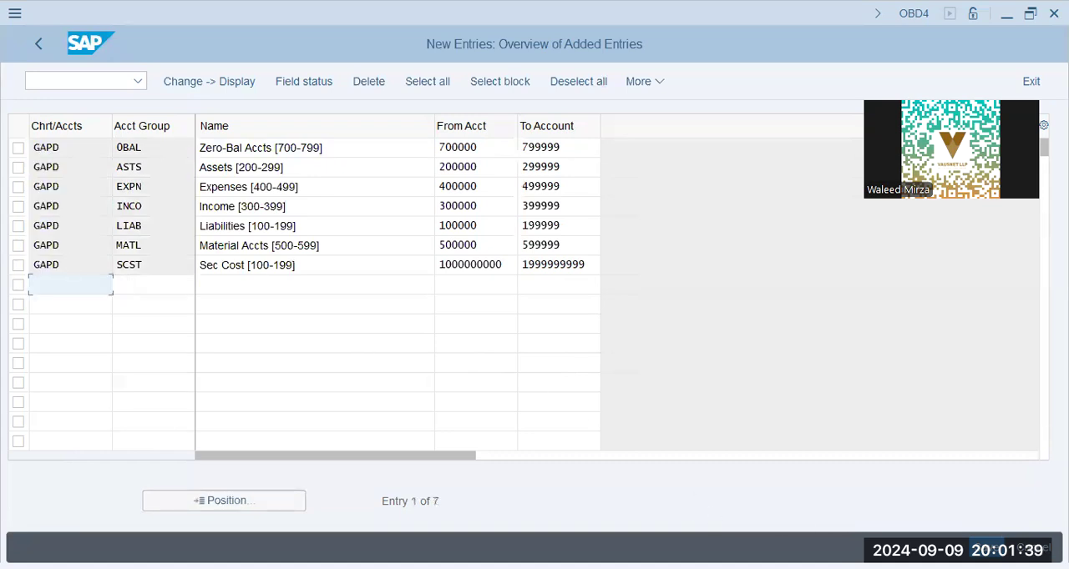
- Save the GAPD account groups to the proposed customizing request and return to the implementation guide
key(ctrl+s)
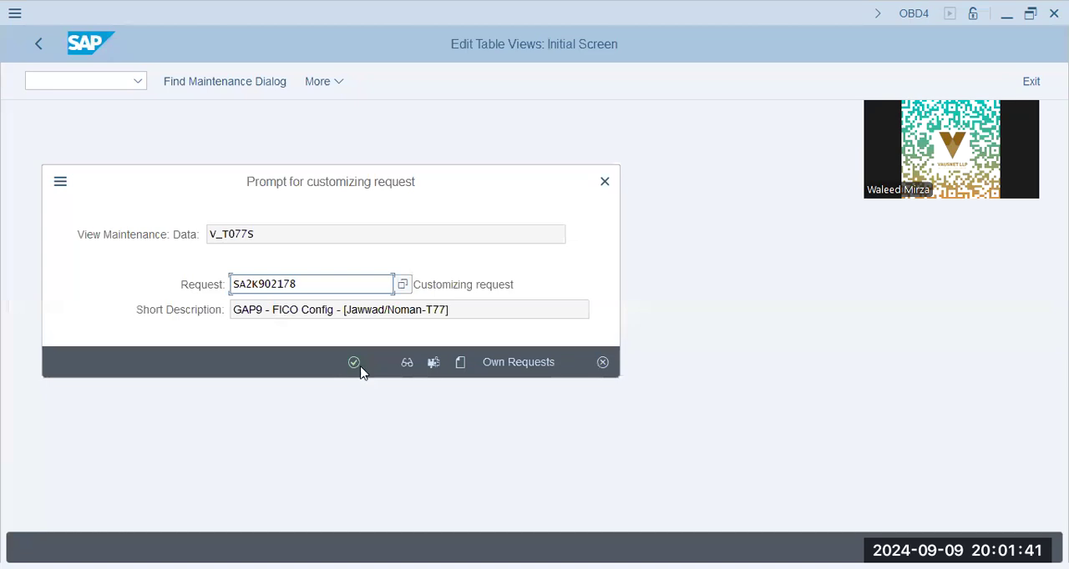
click(354, 363)
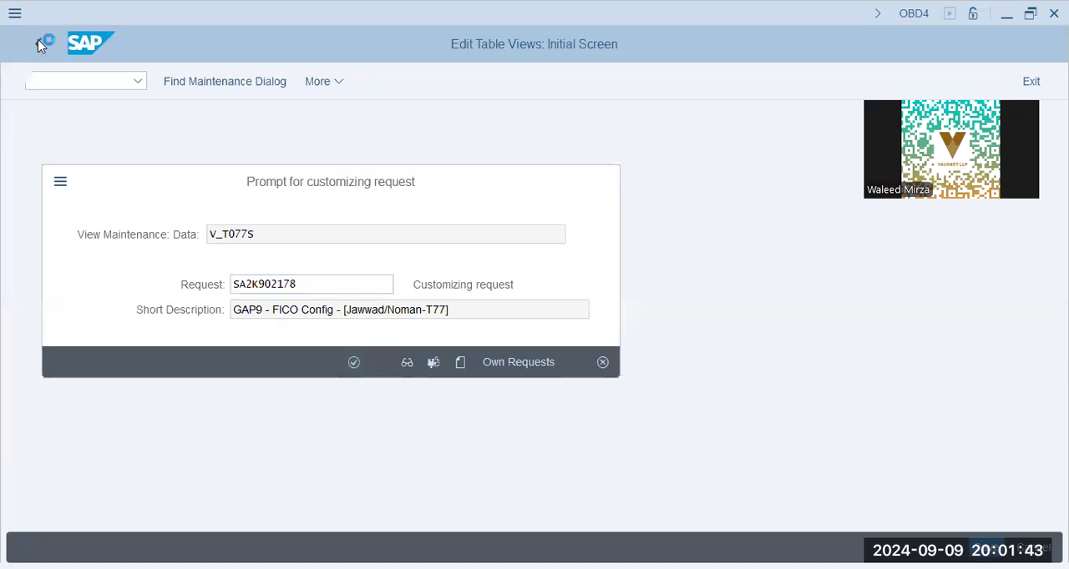
click(36, 46)
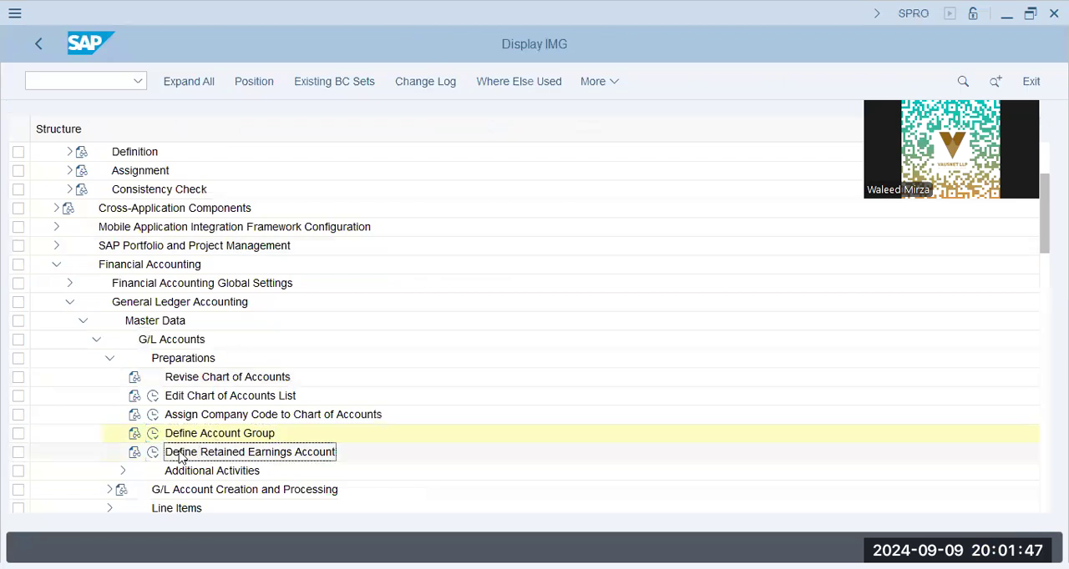
- Open Define Retained Earnings Account in the implementation guide for chart of accounts GAPD
click(152, 451)
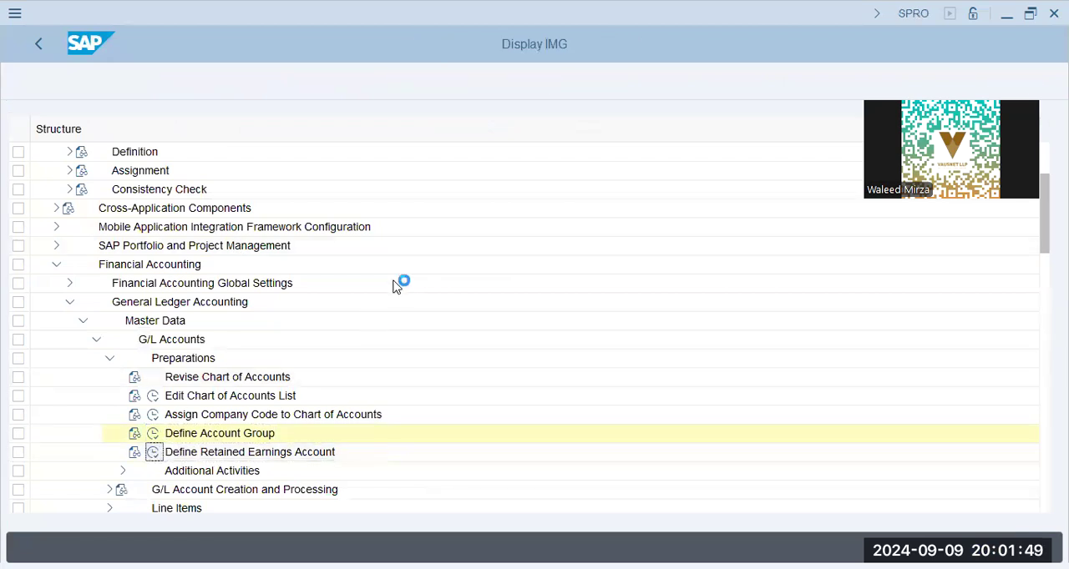
key(shift+Right)
key(shift+Right)
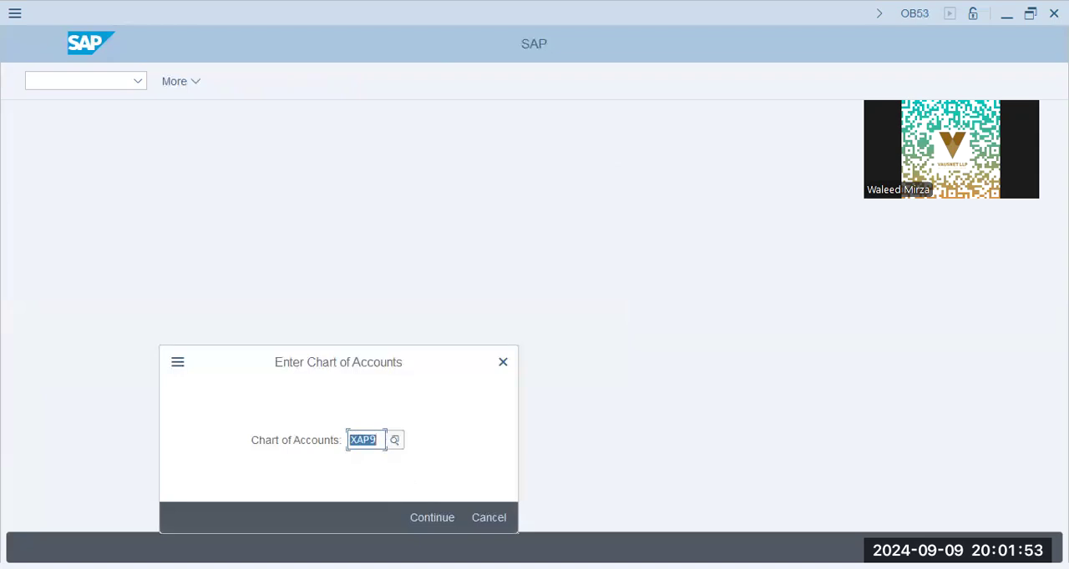
text(gapd)
key(Return)
- Assign retained earnings account 100100 to P&L statement account type X and accept the entry
text(x)
click(136, 255)
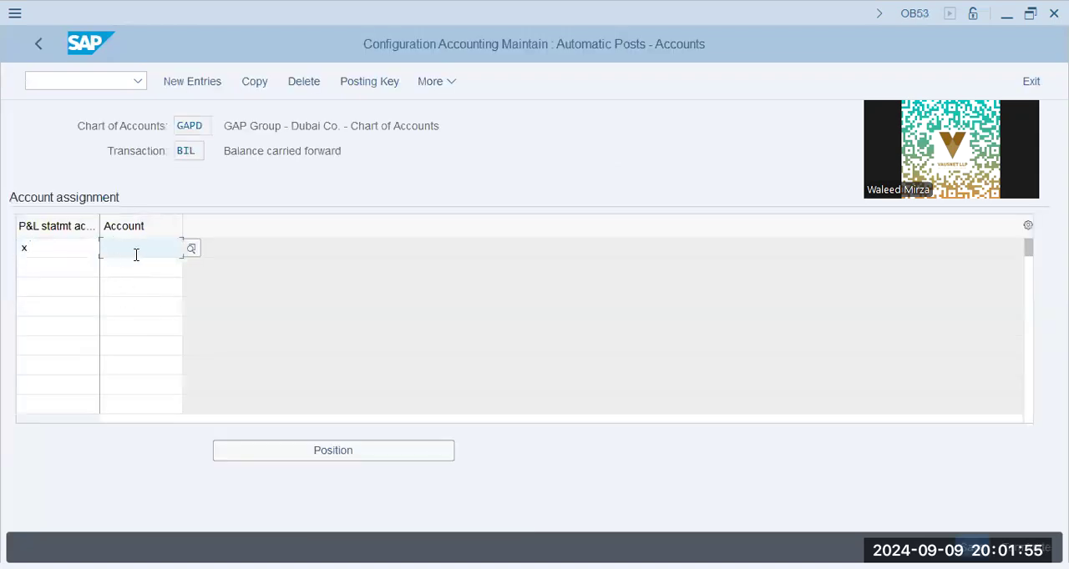
text(1001000)
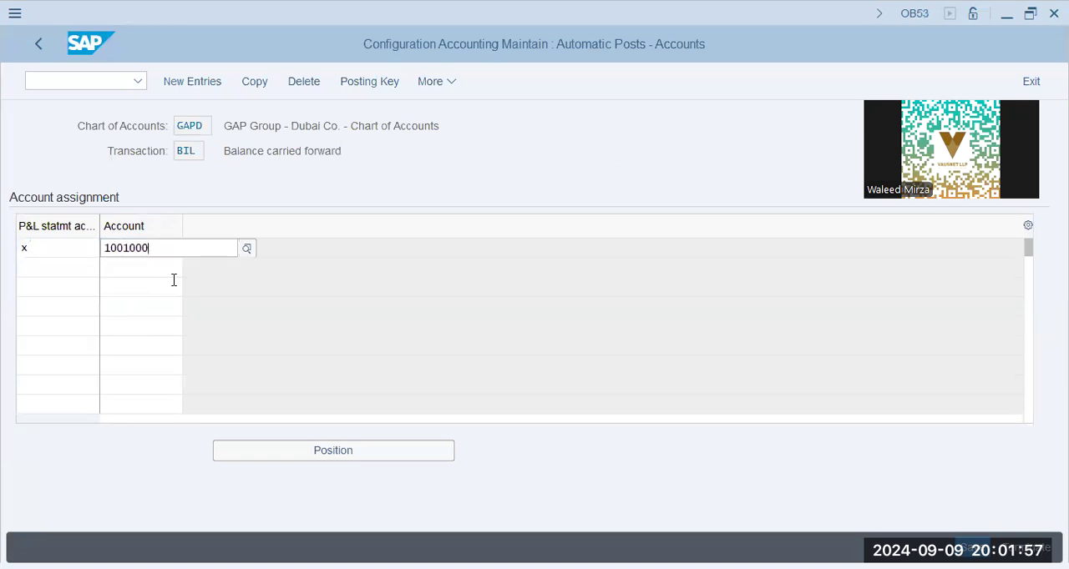
key(Return)
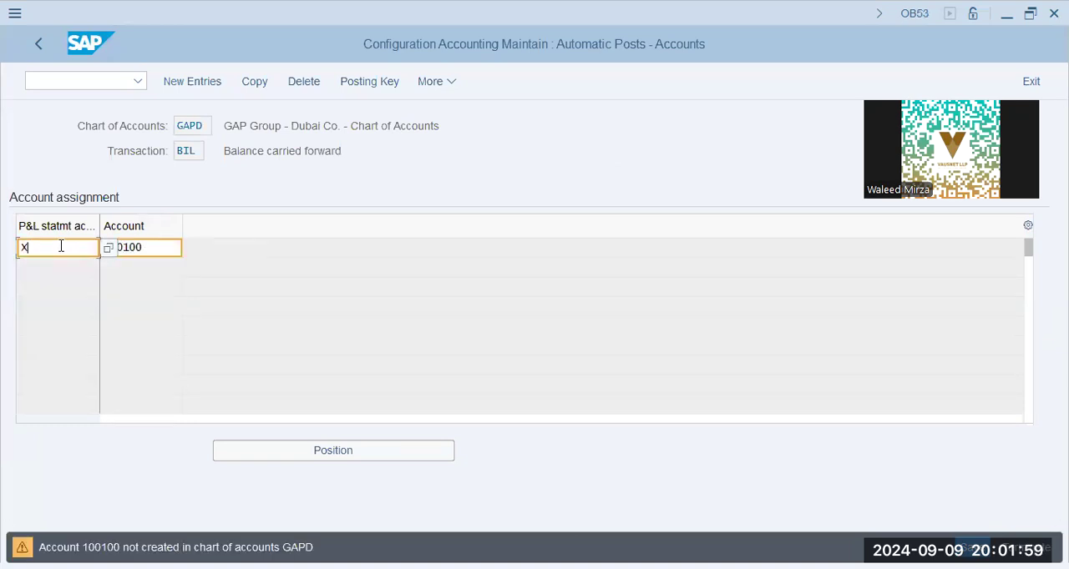
key(Return)
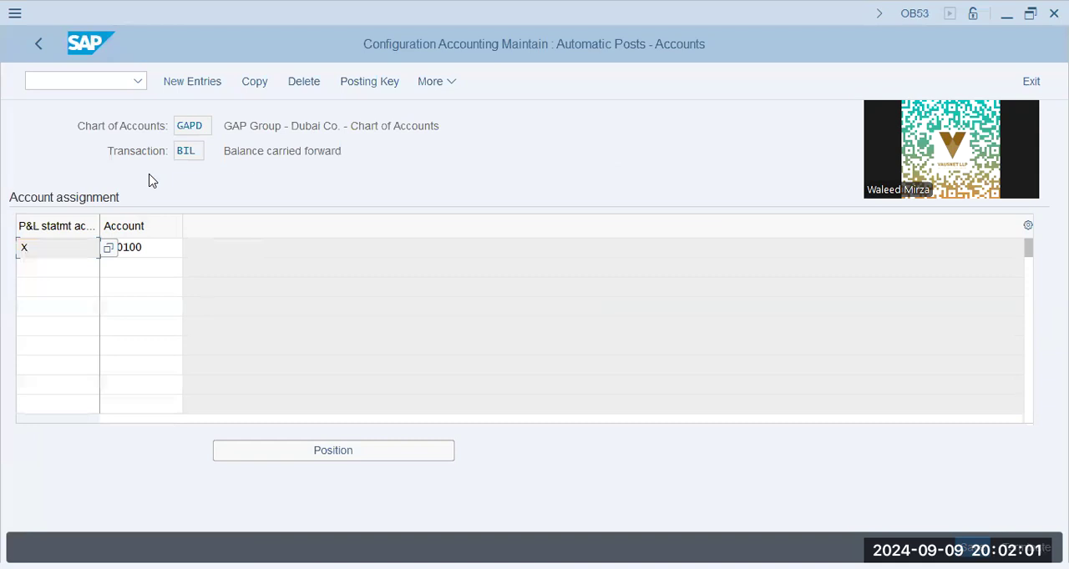
click(47, 265)
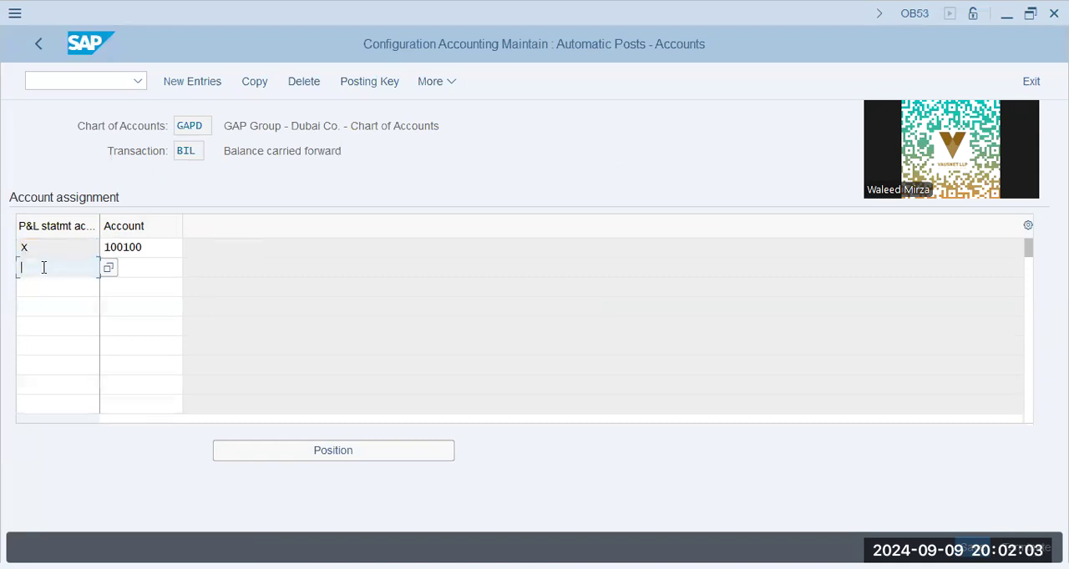
click(40, 290)
click(37, 305)
click(33, 326)
click(36, 346)
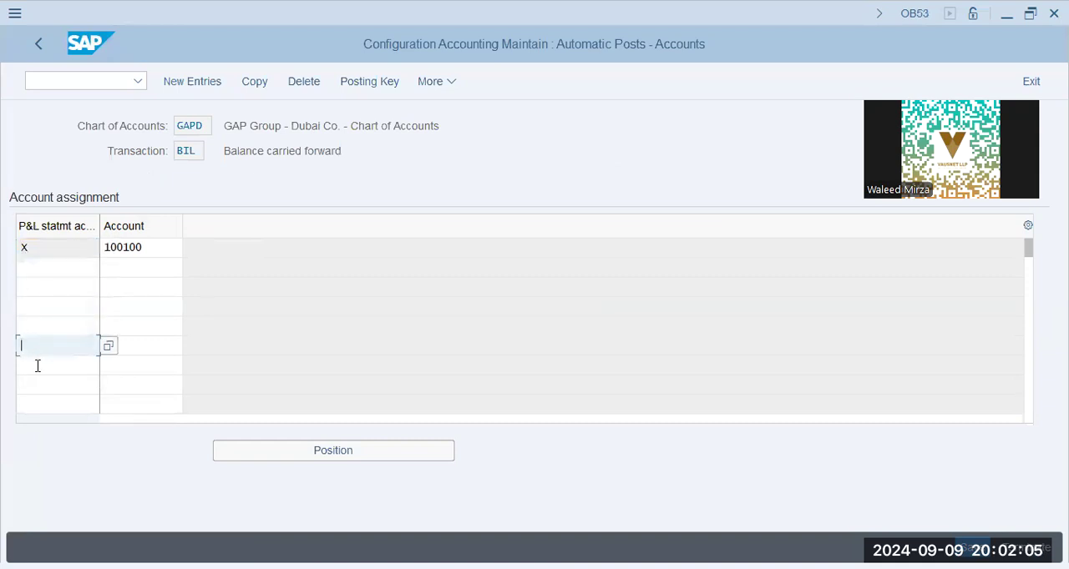
click(36, 365)
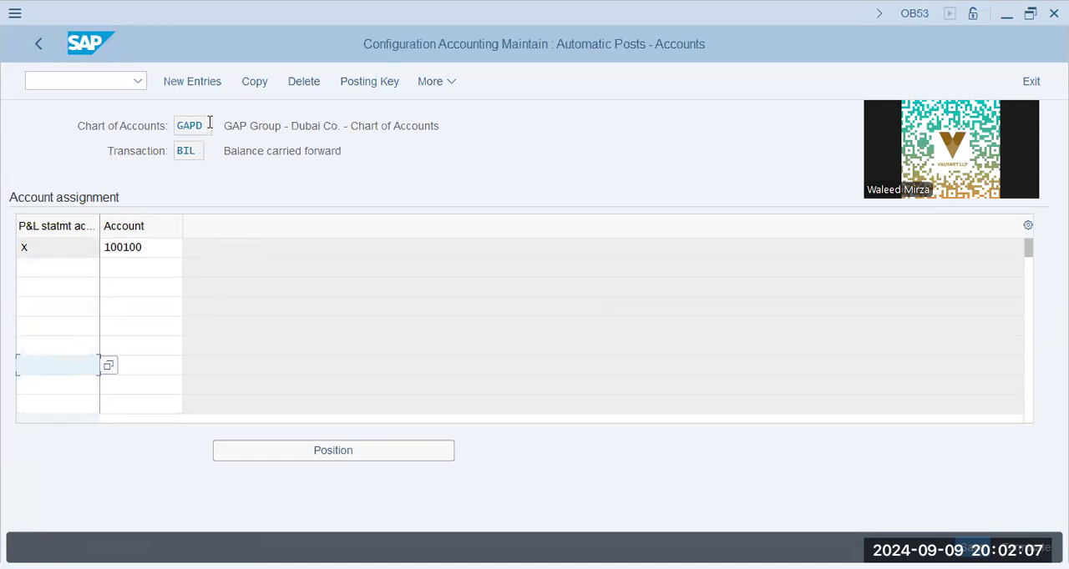
click(208, 123)
click(118, 267)
click(129, 287)
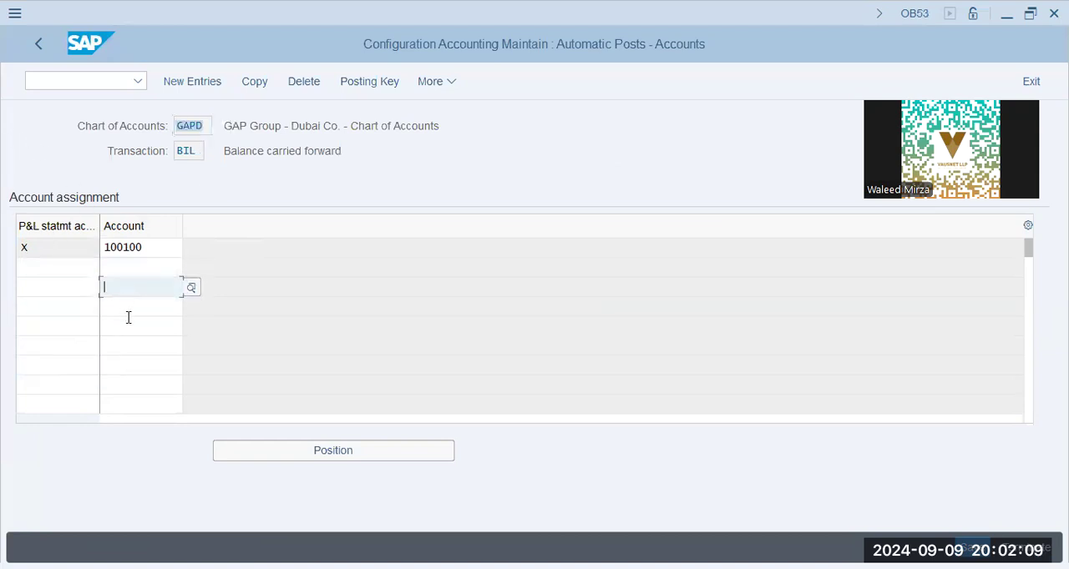
click(130, 325)
click(134, 368)
click(140, 326)
click(137, 306)
click(135, 267)
click(135, 294)
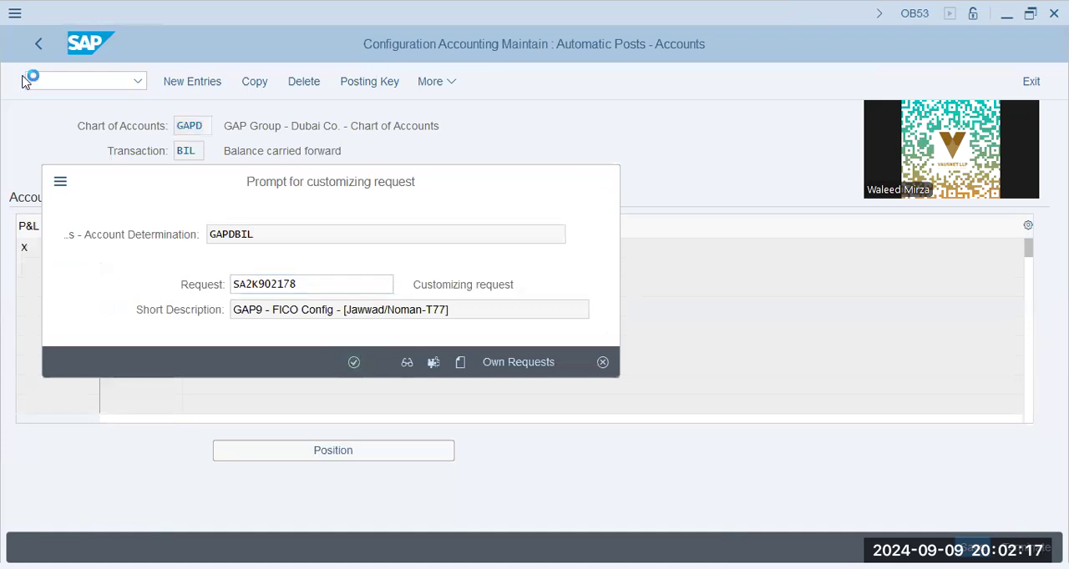
- Save the retained earnings account assignment to the proposed customizing request and return to the implementation guide
key(Return)
click(38, 48)
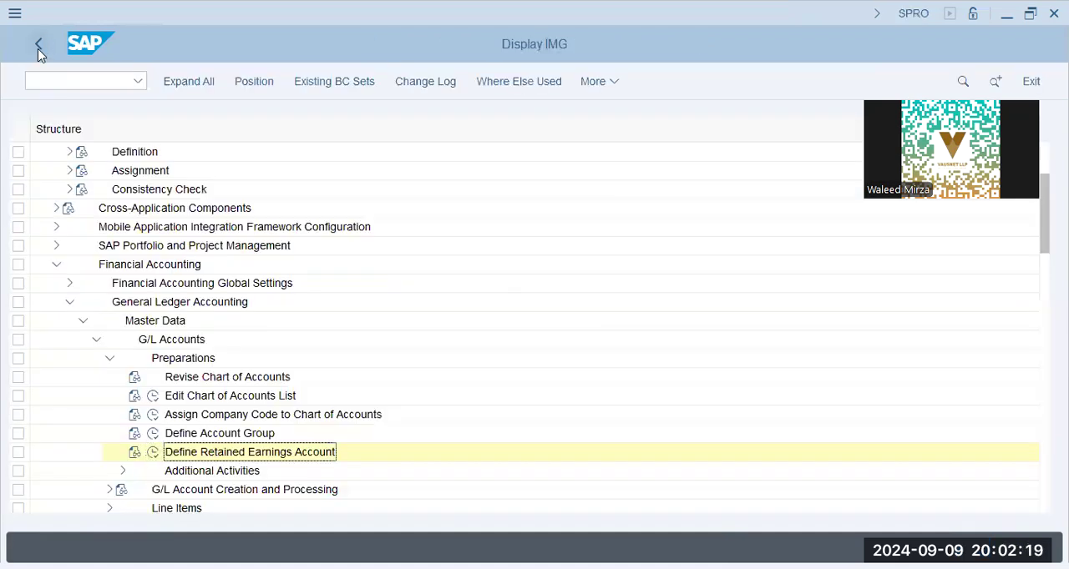
- Collapse the G/L account Preparations and General Ledger Accounting nodes and expand Financial Accounting Global Settings
click(109, 359)
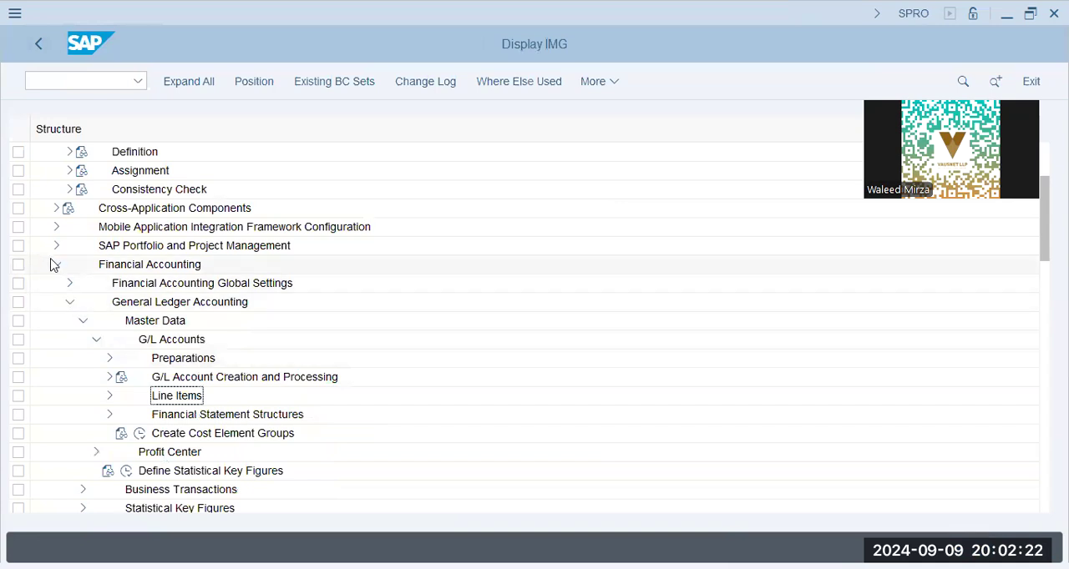
click(69, 301)
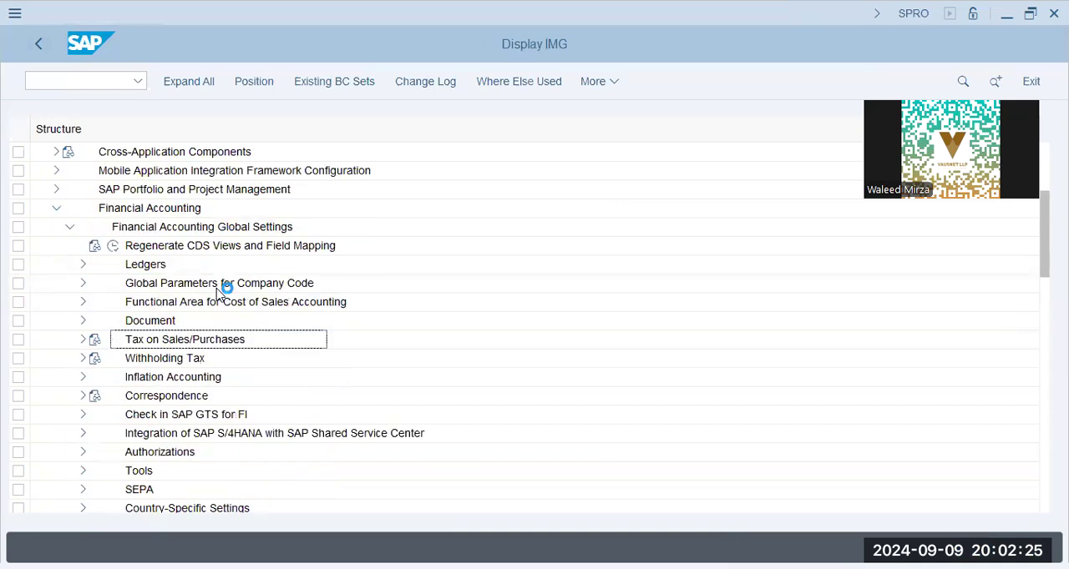